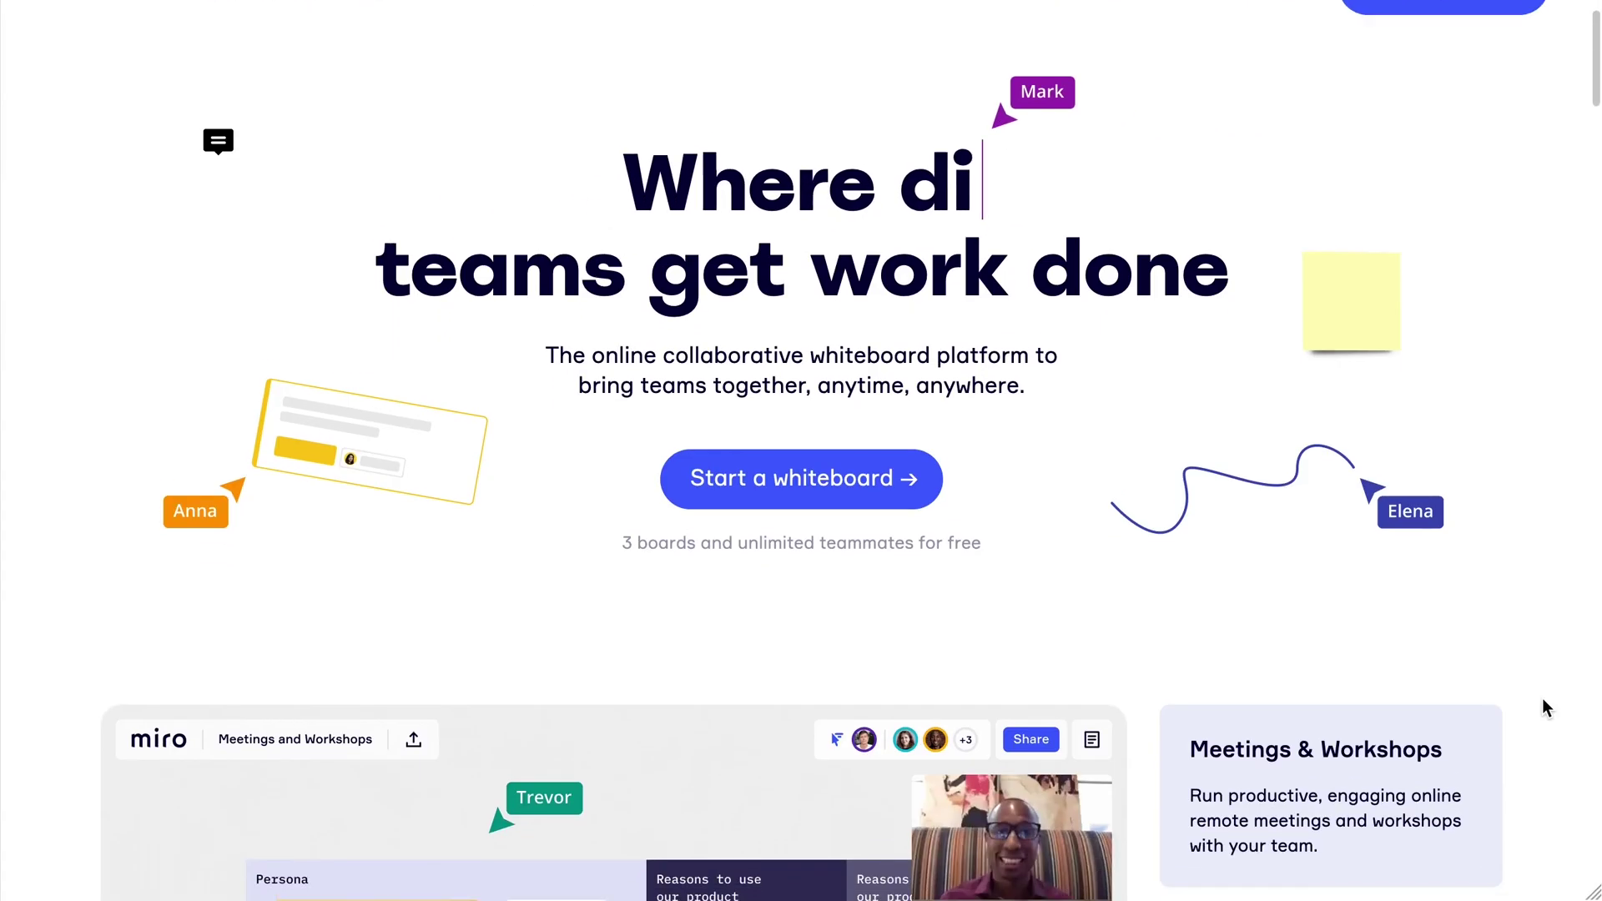
Scroll the Miro homepage past the board preview and resource cards to the '10M+ users trust Miro' logos row.
scroll(1542, 699, down, 3)
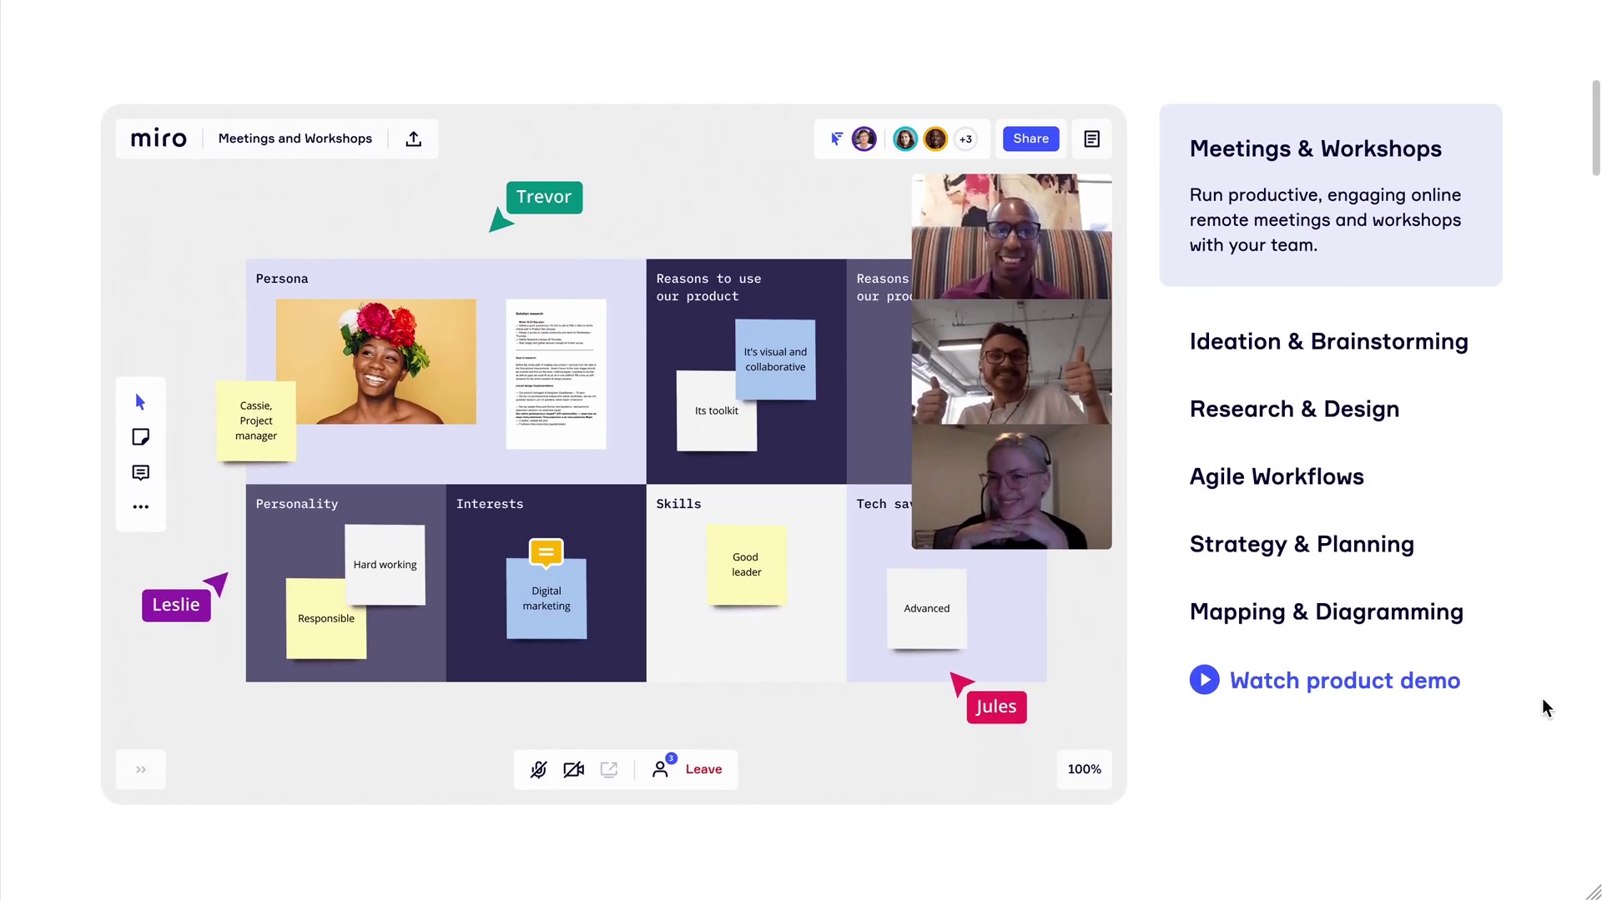
scroll(1542, 699, down, 6)
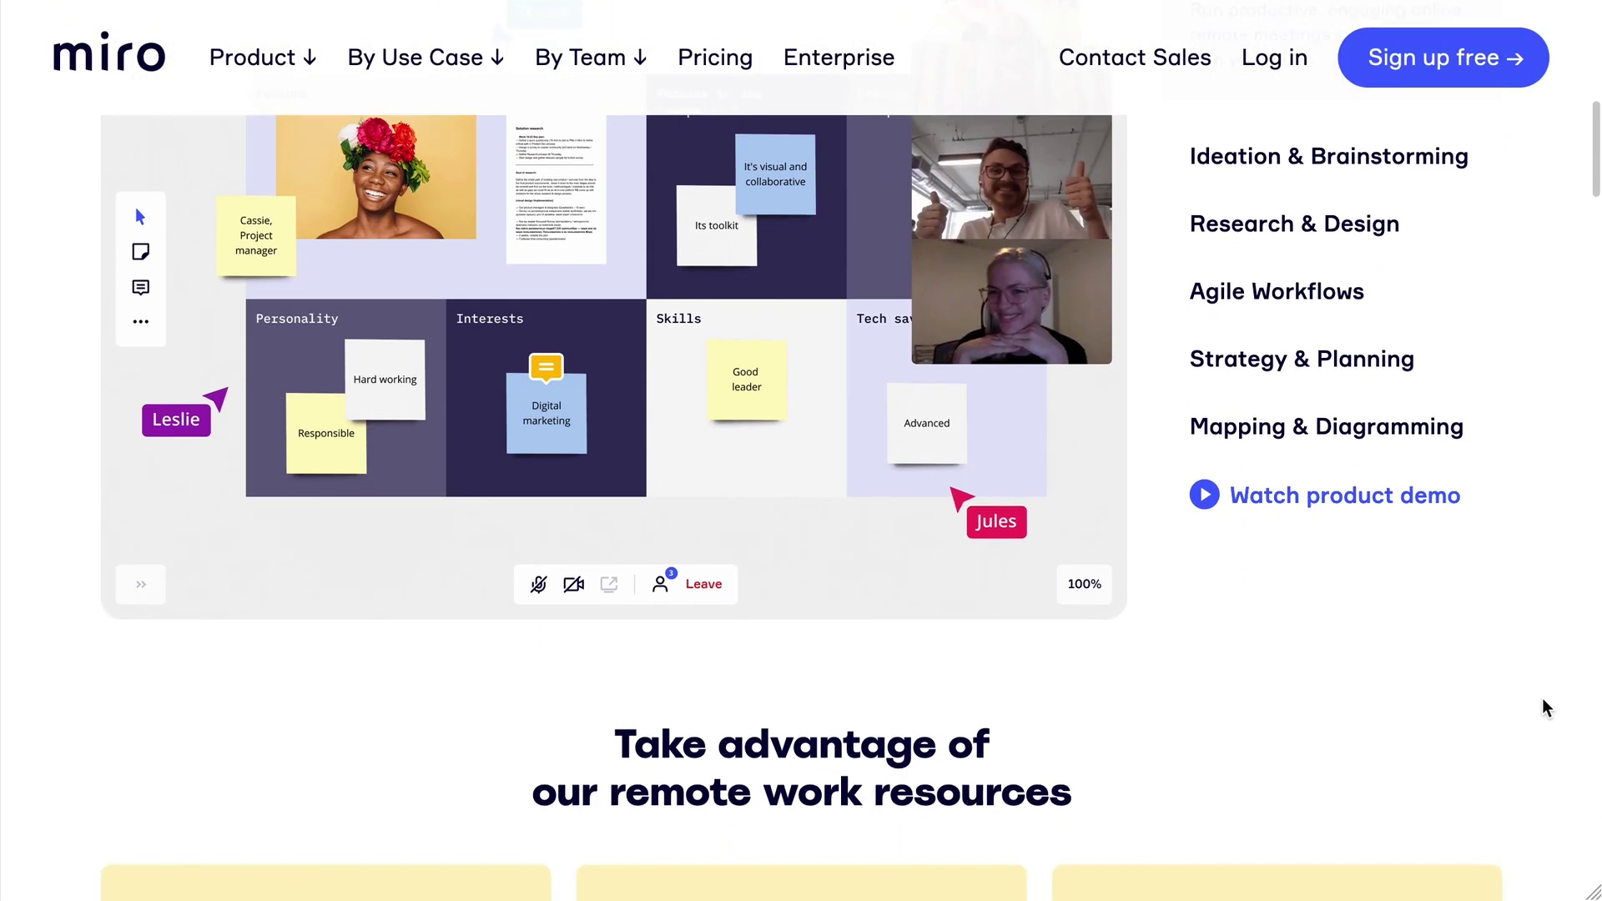
scroll(1542, 698, down, 2)
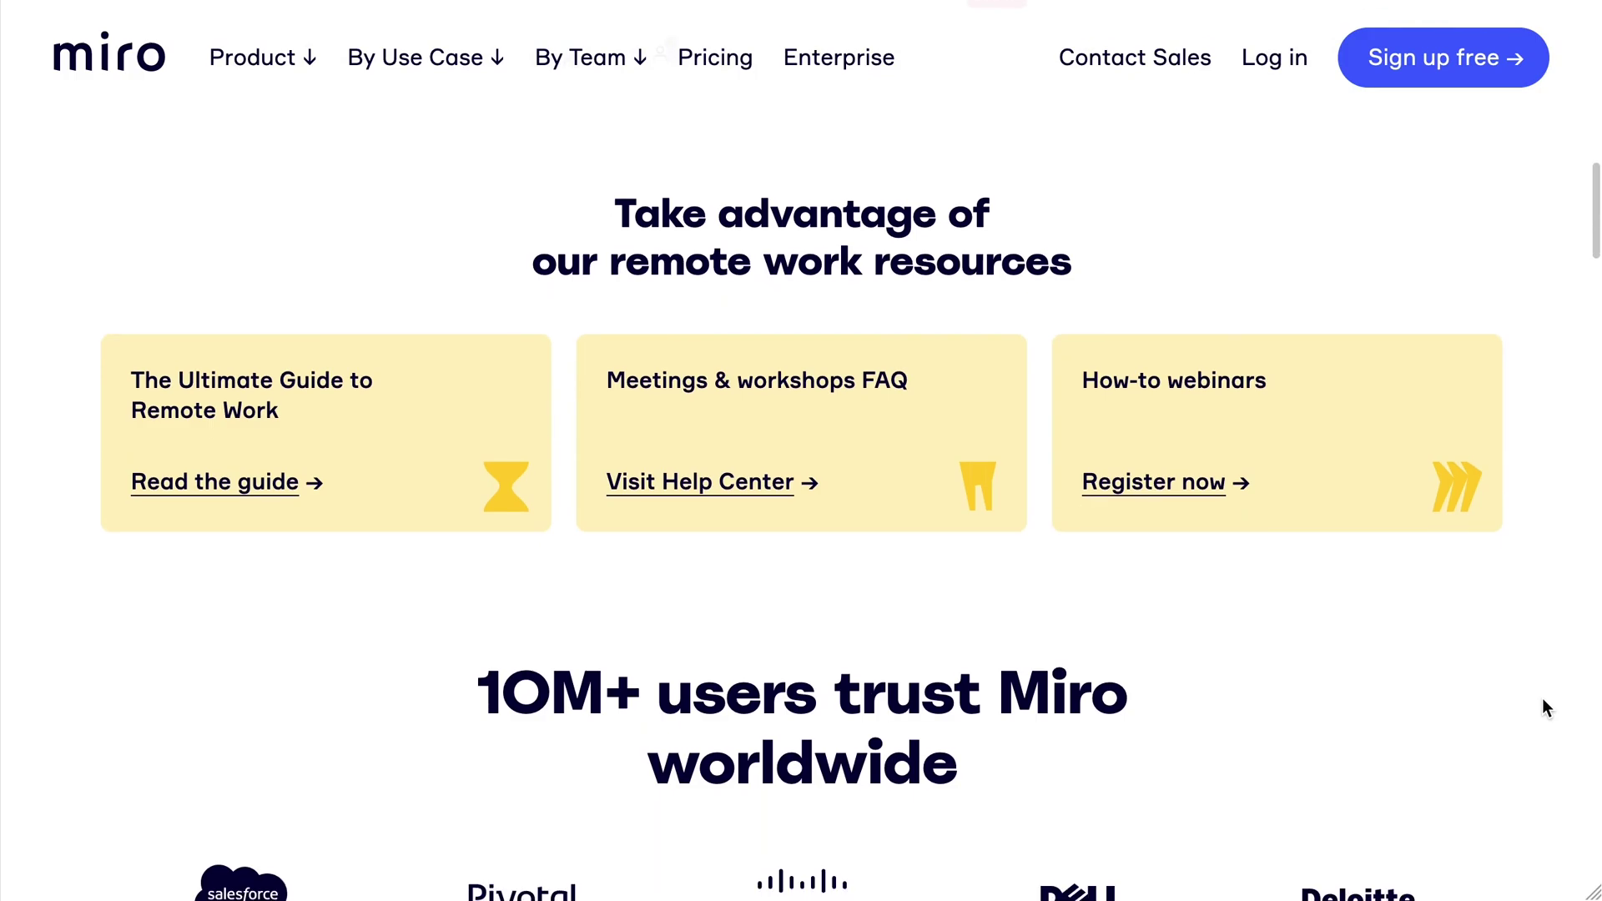
scroll(1542, 698, down, 4)
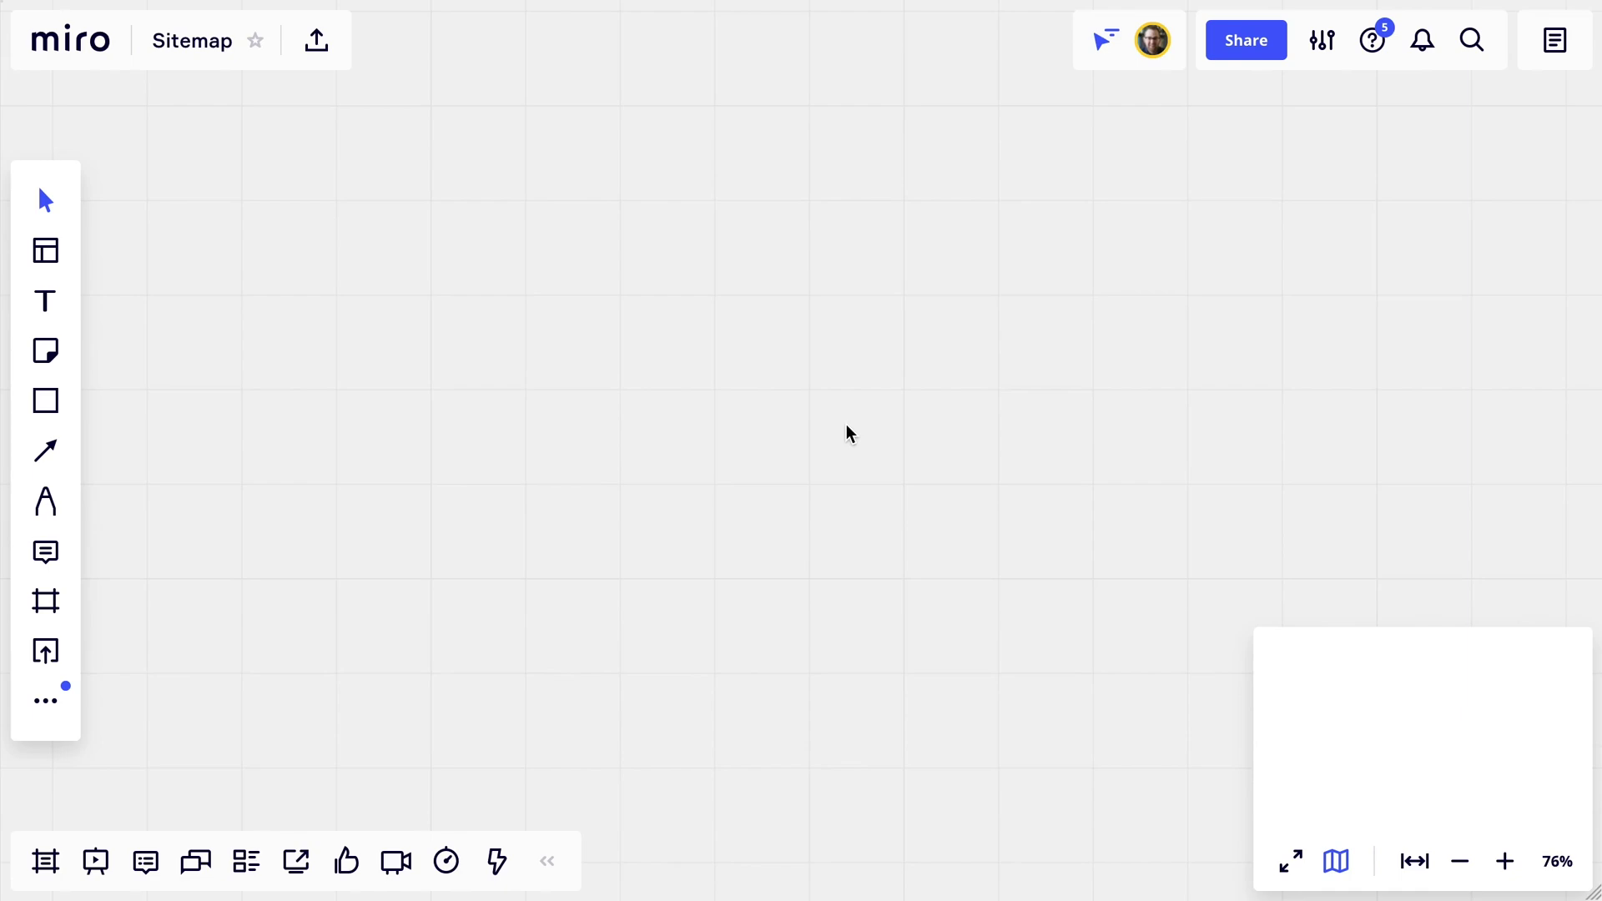
Zoom the empty Sitemap board to 100%, then hide the overview map and collapse the bottom toolbars.
key(shift+0)
drag(802, 433, 562, 454)
key(space)
scroll(837, 434, down, 3)
scroll(849, 434, up, 1)
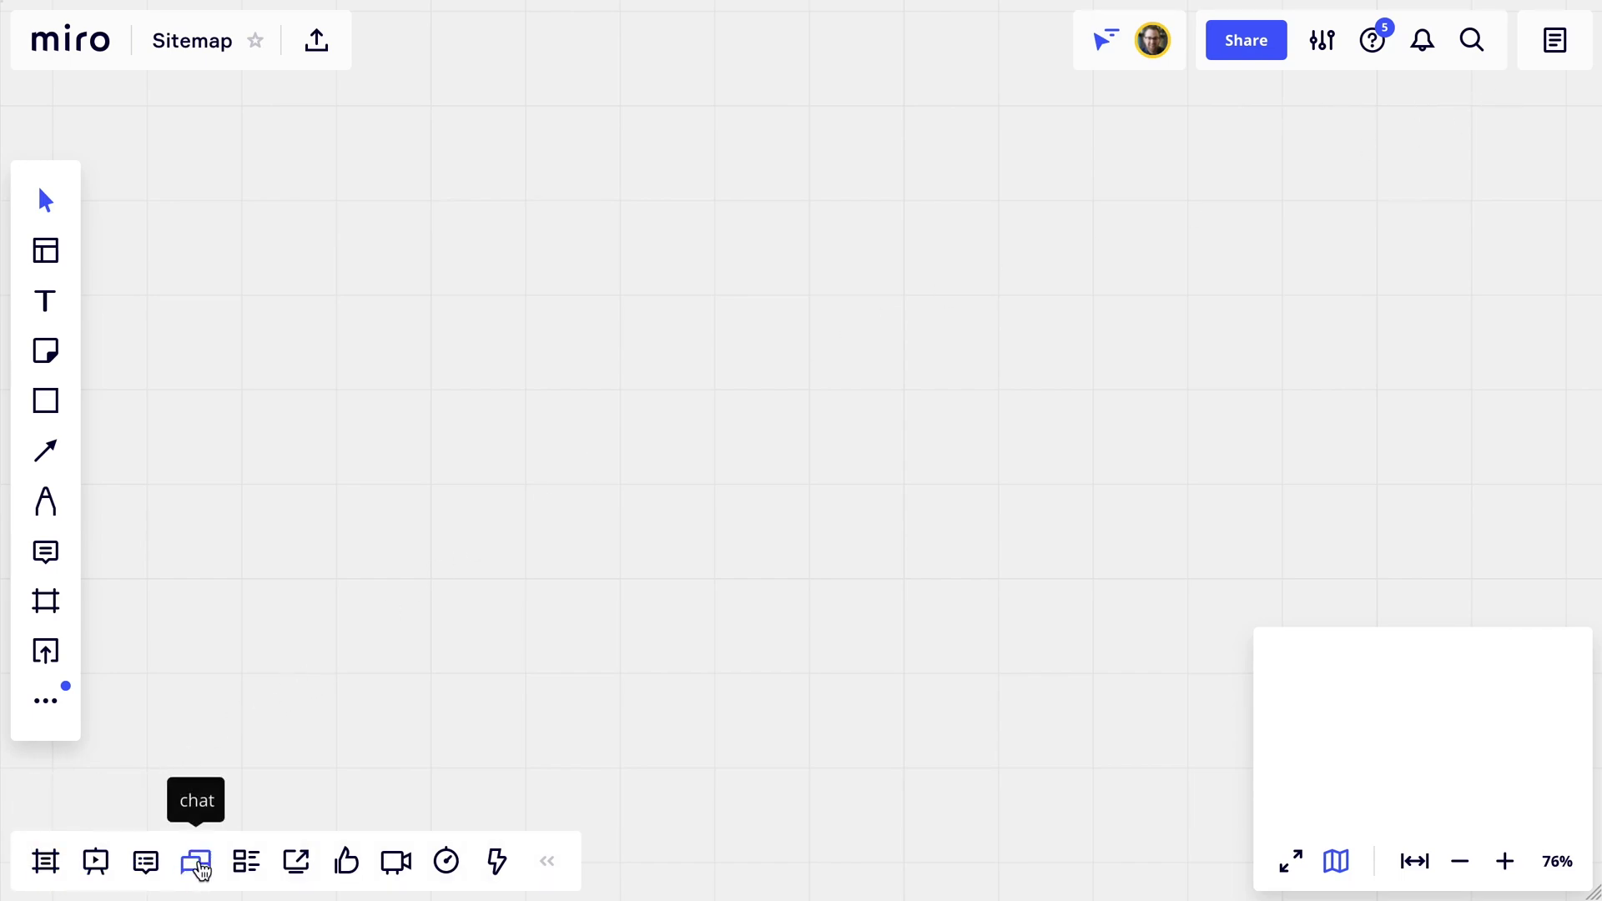
click(1341, 866)
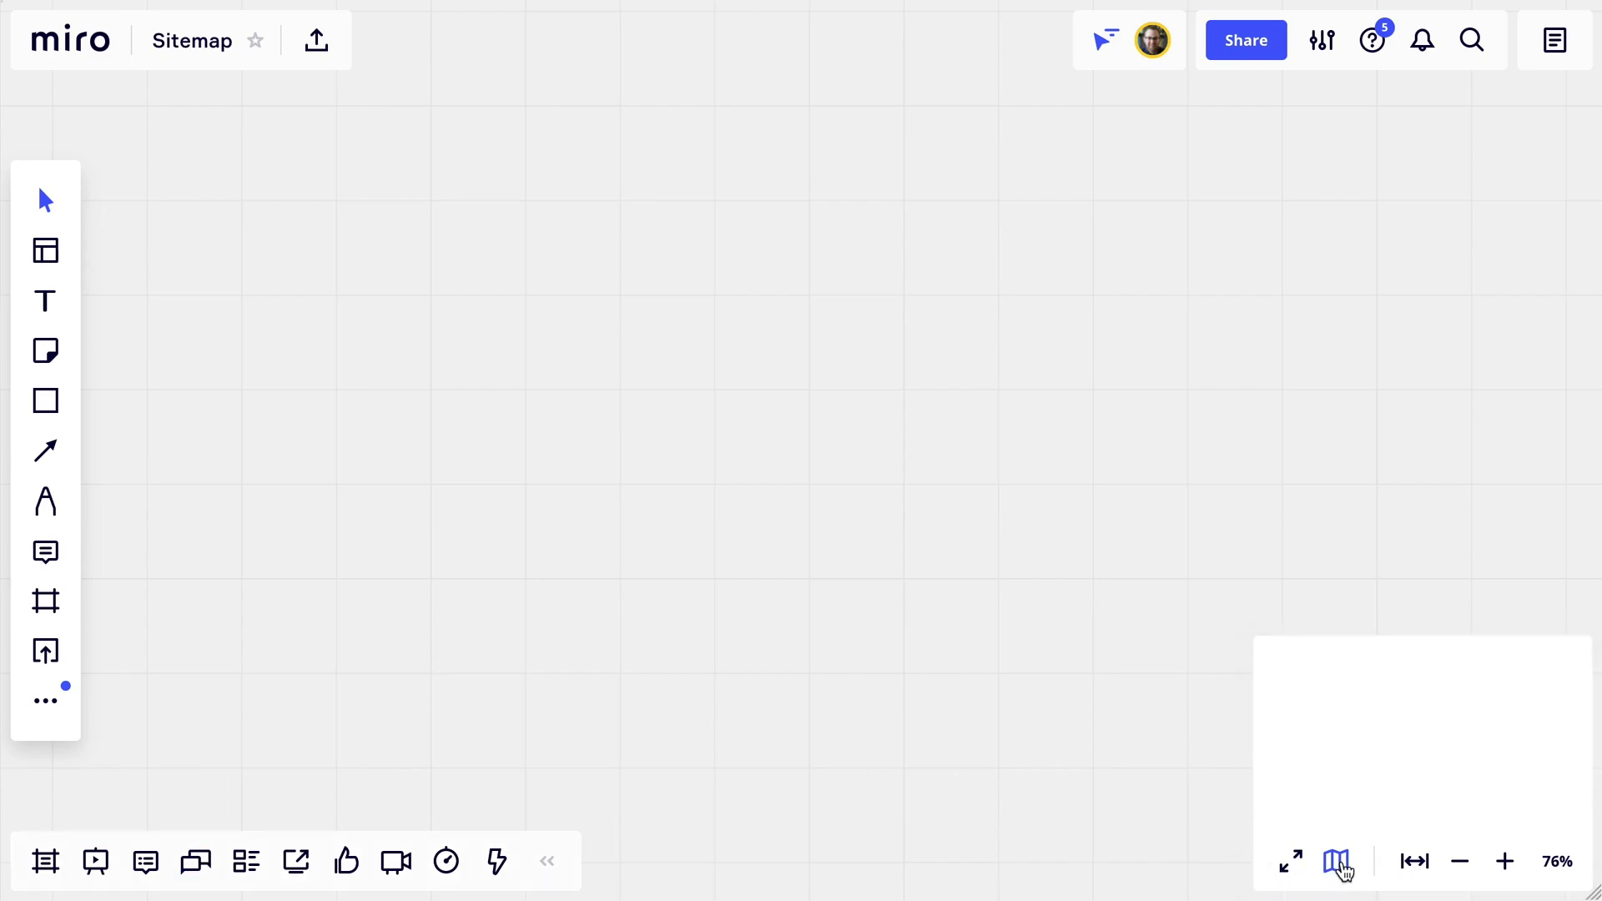
click(549, 865)
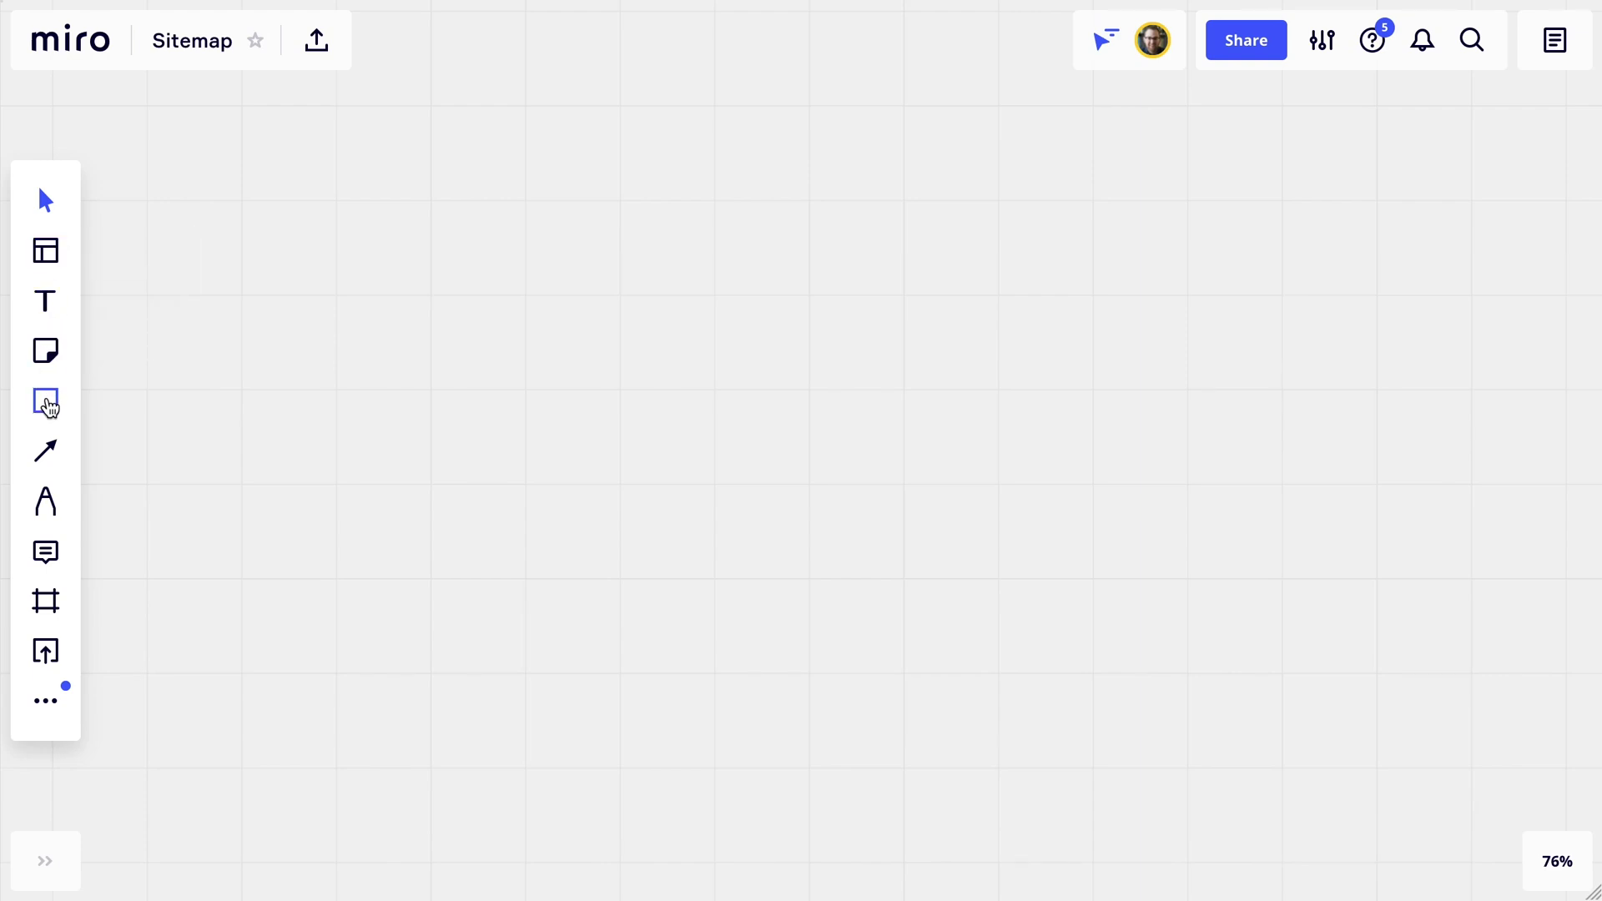
Browse the template gallery without picking any template.
click(45, 251)
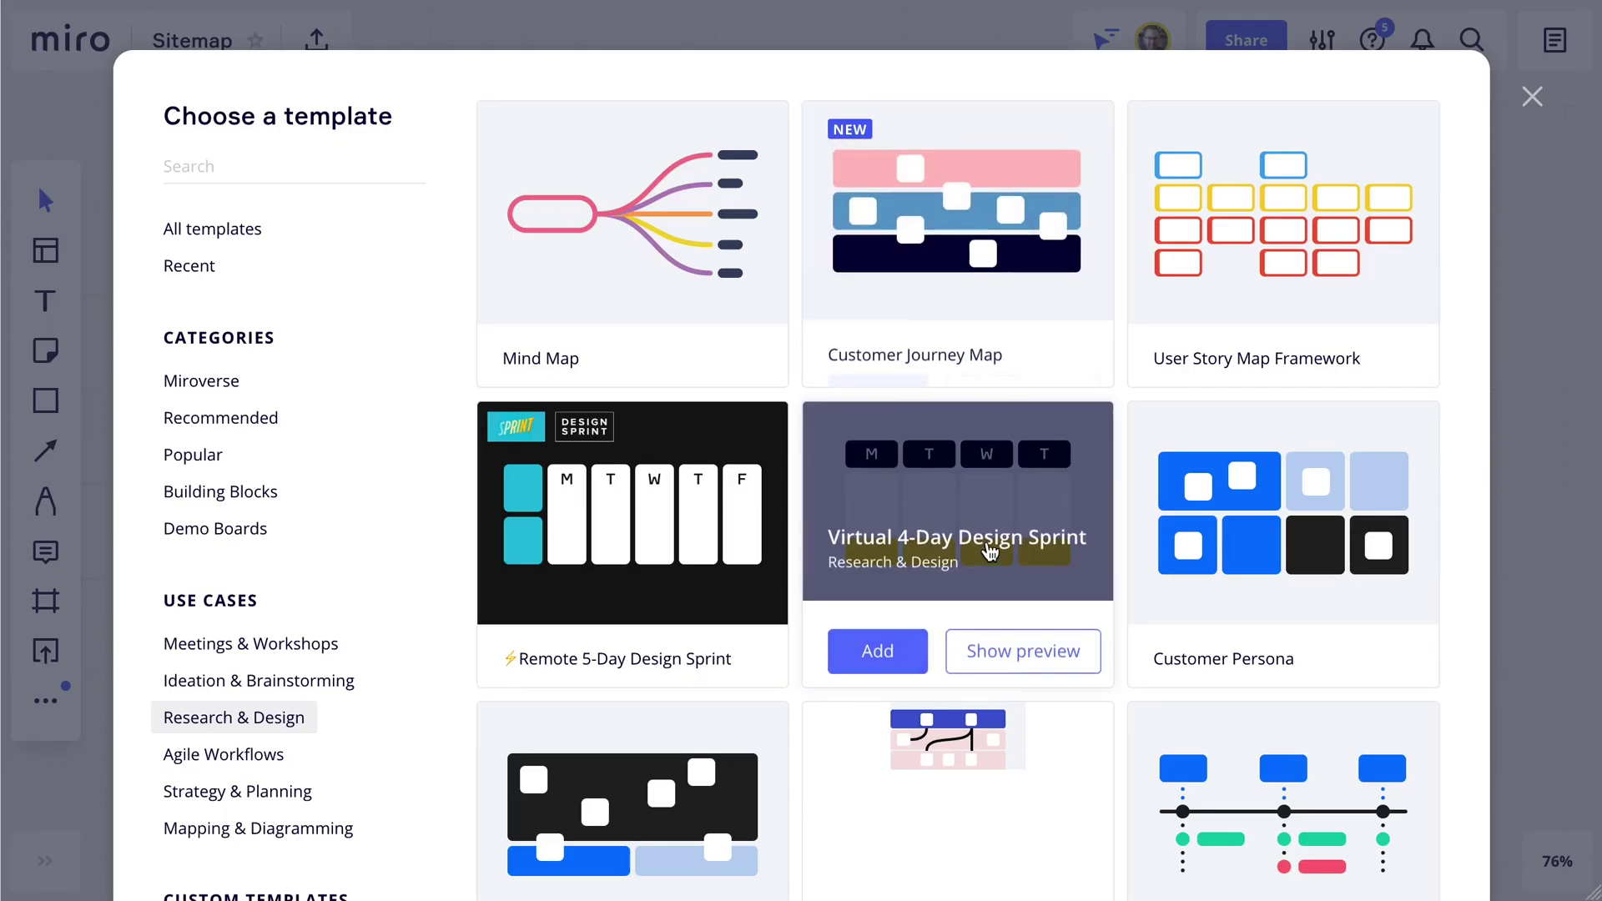
scroll(987, 548, down, 7)
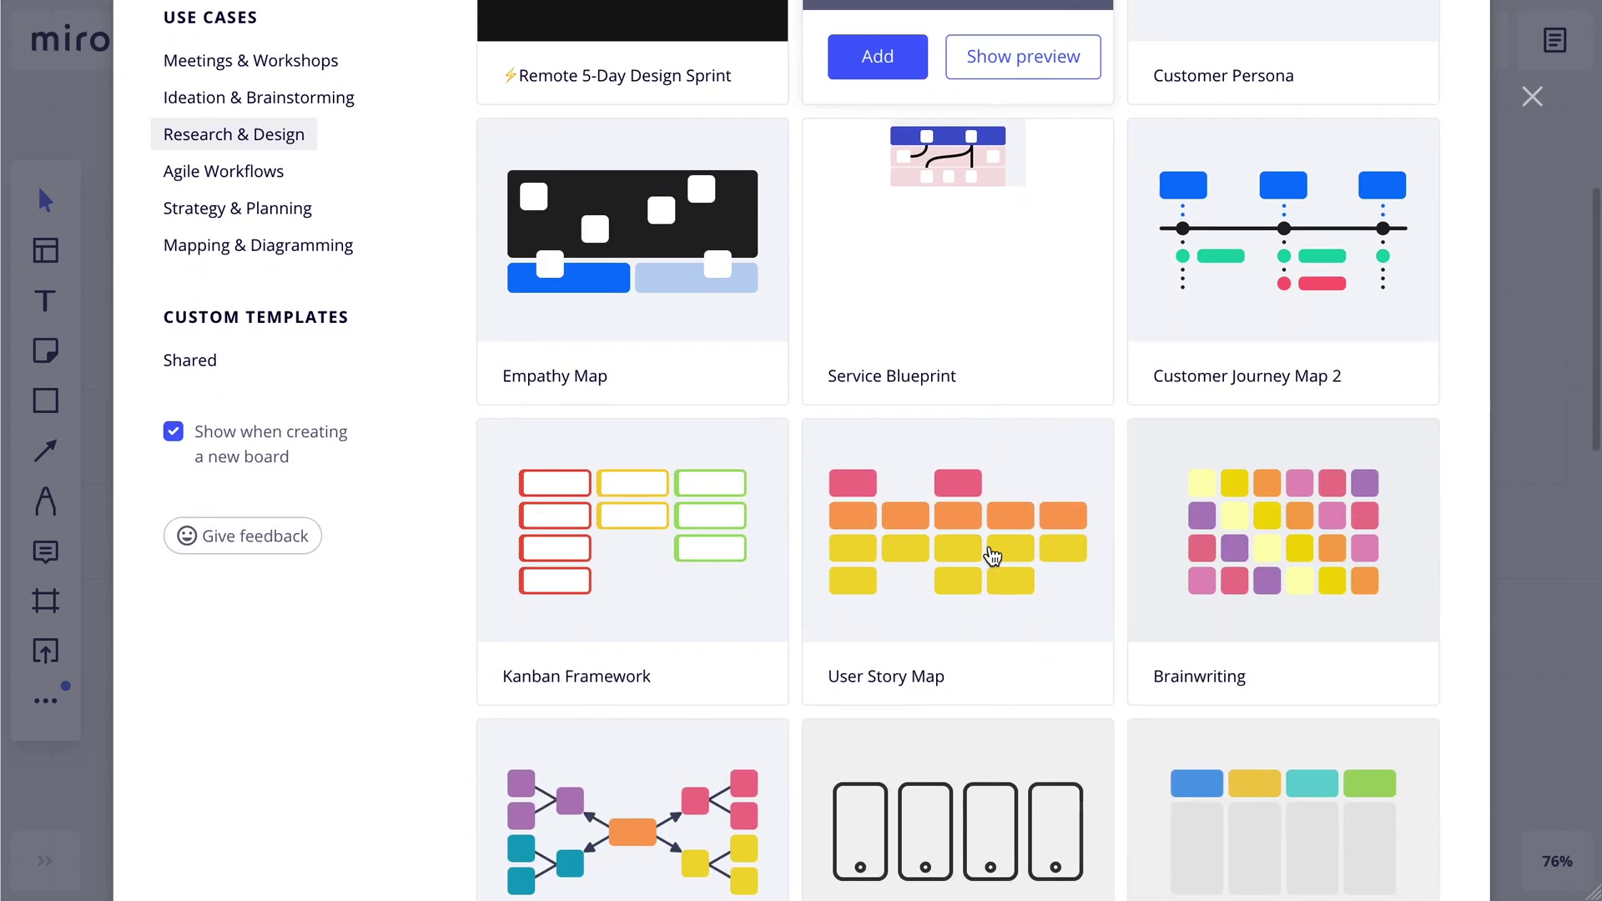
scroll(1226, 554, down, 1)
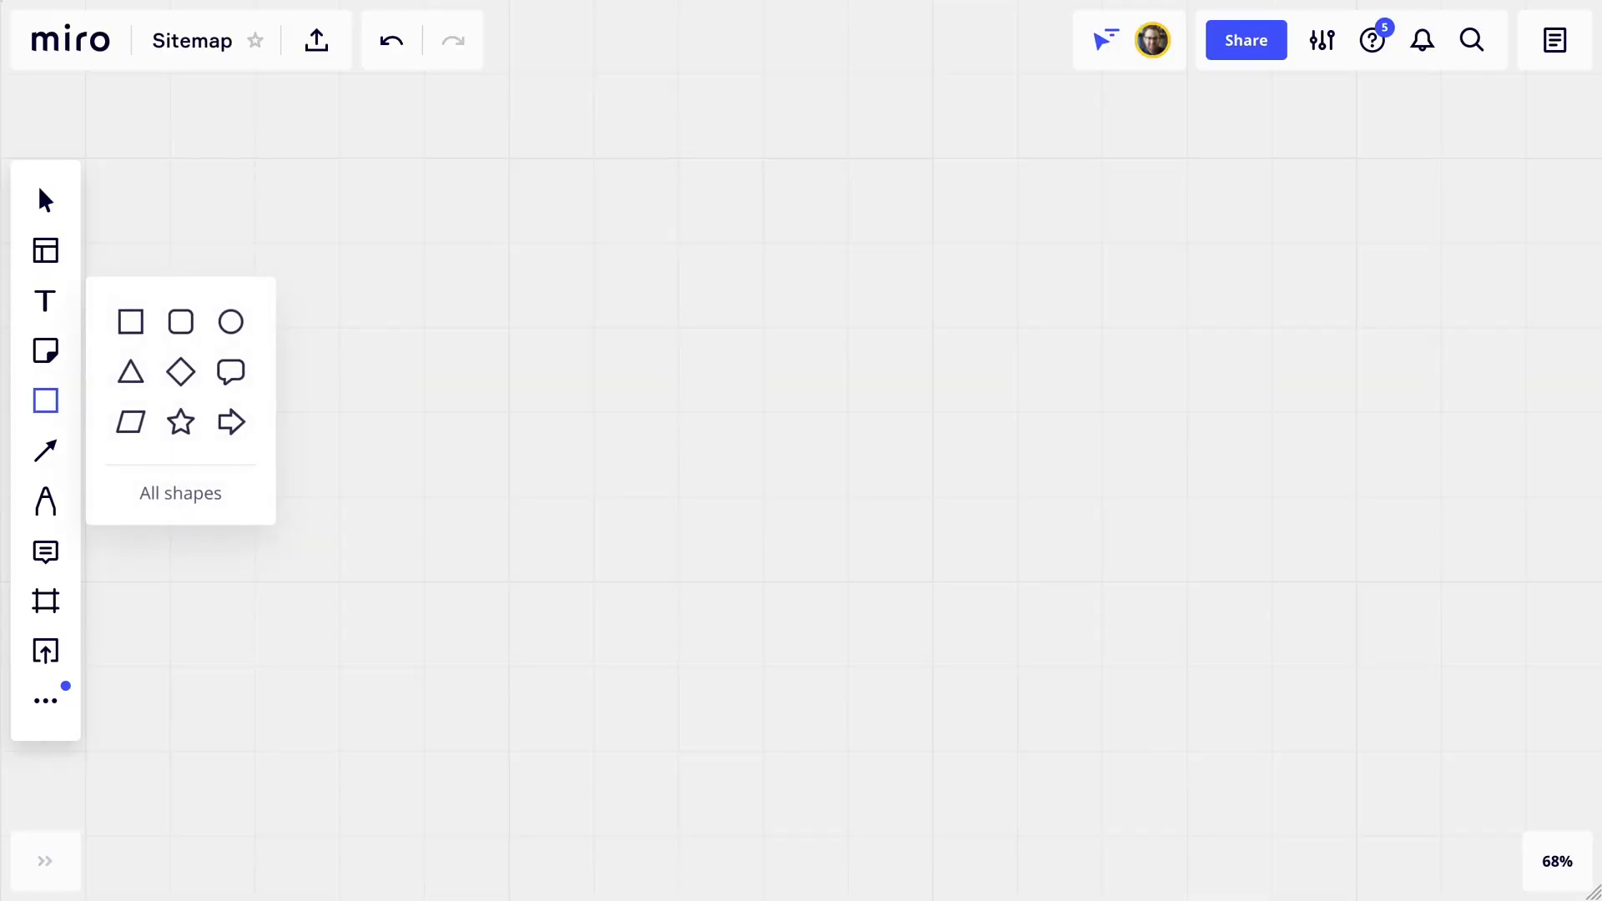
Draw a rounded rectangle labelled 'Explore' with font size 80 near the board centre.
drag(582, 315, 1052, 615)
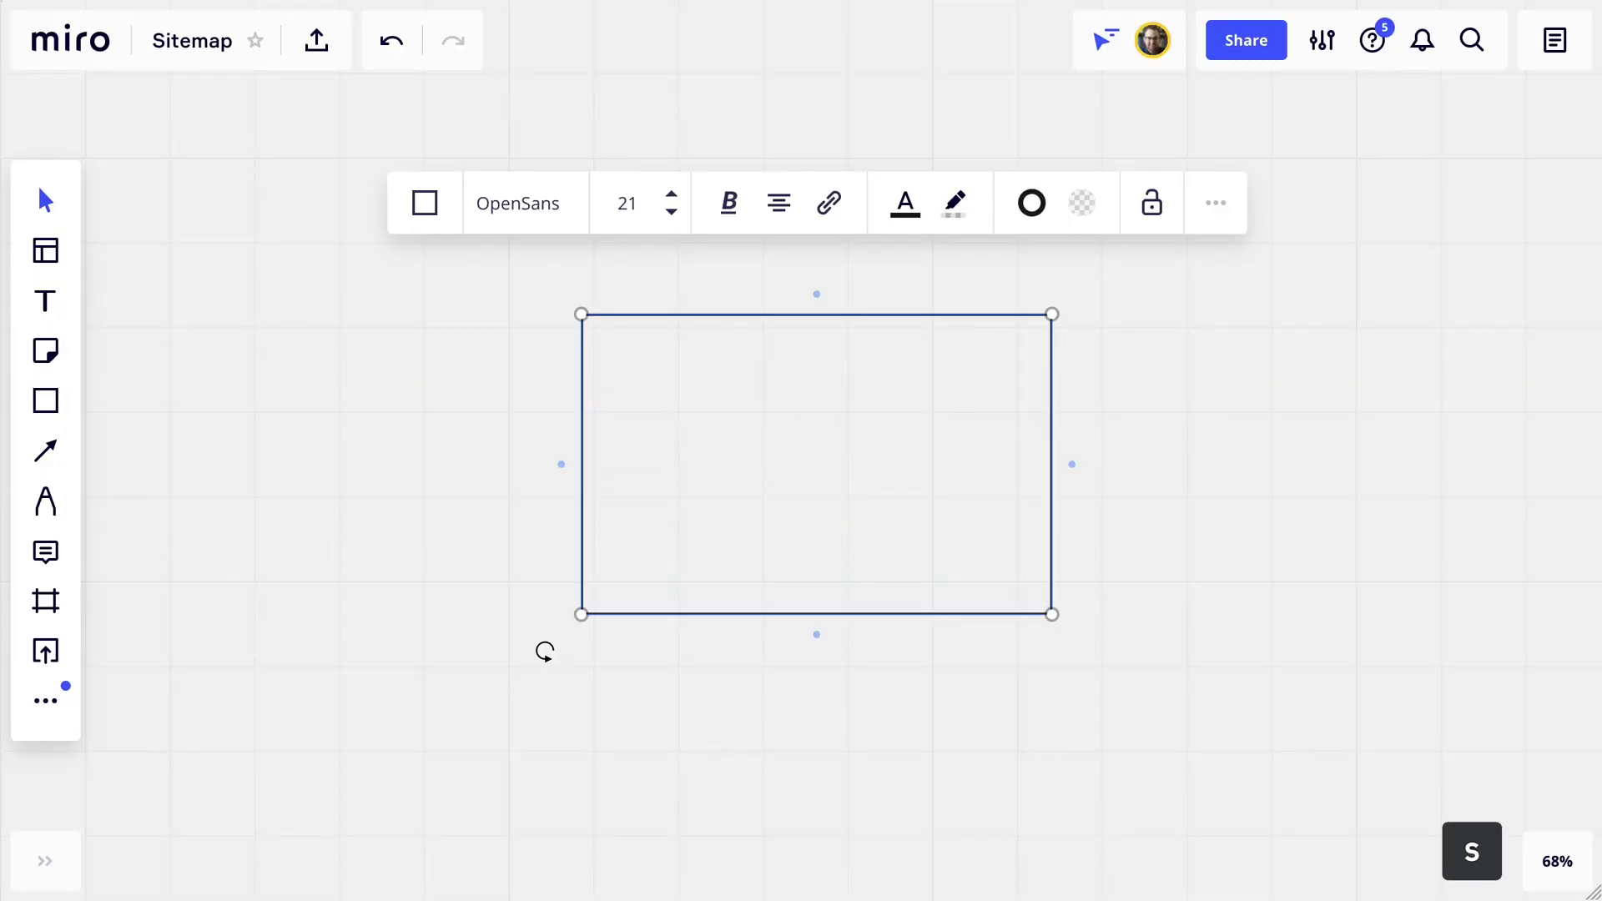
text(Explore)
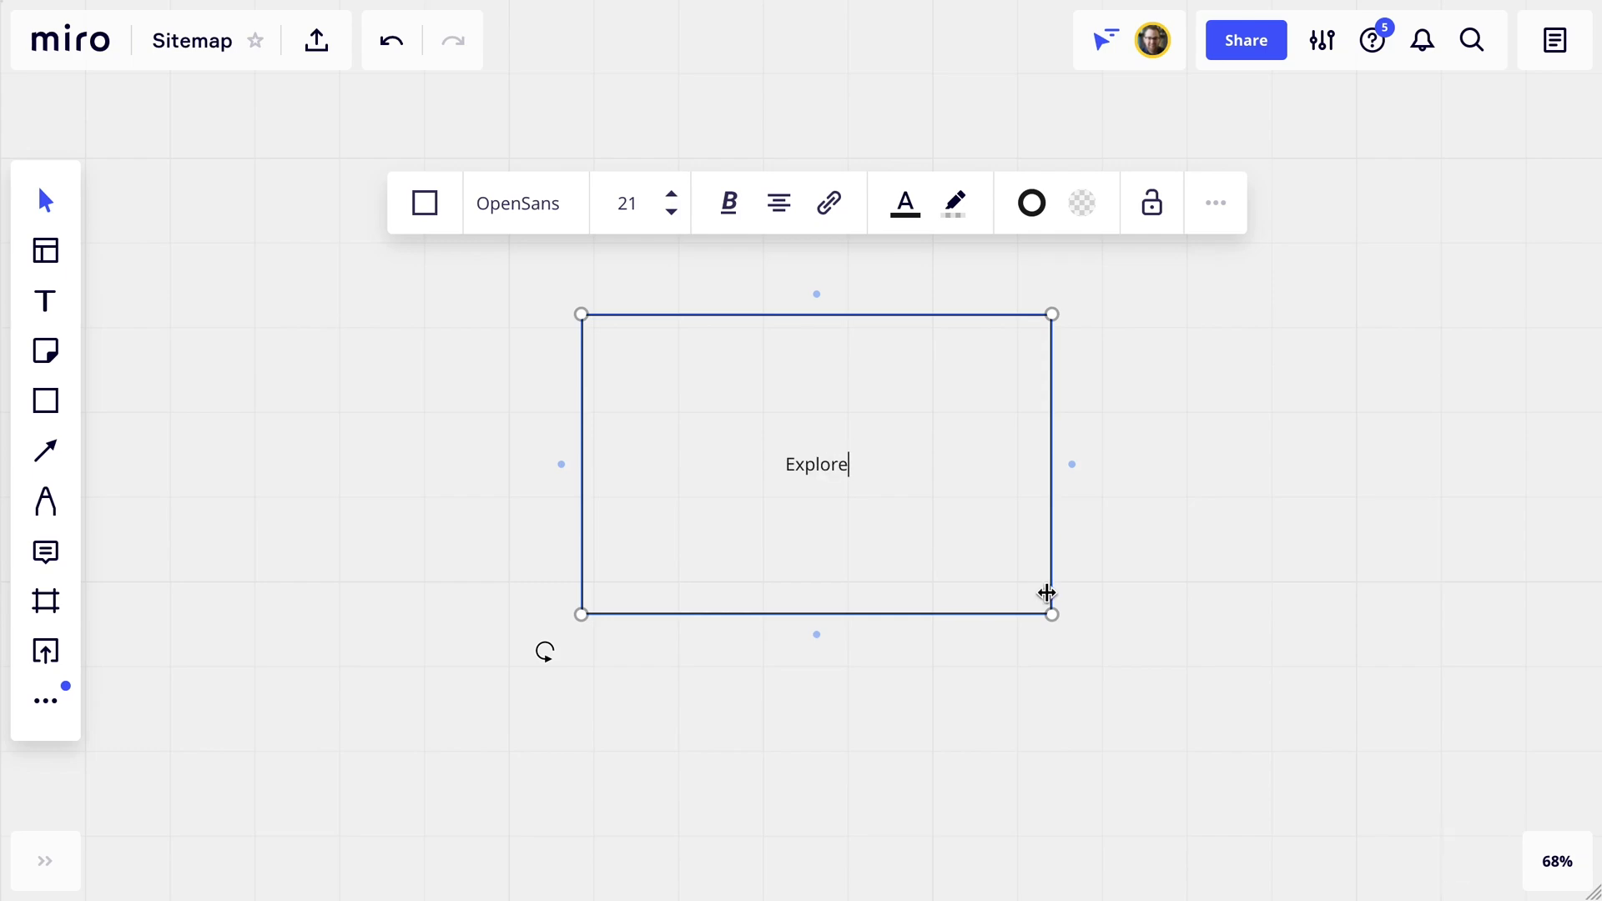
key(Escape)
click(671, 194)
click(671, 194)
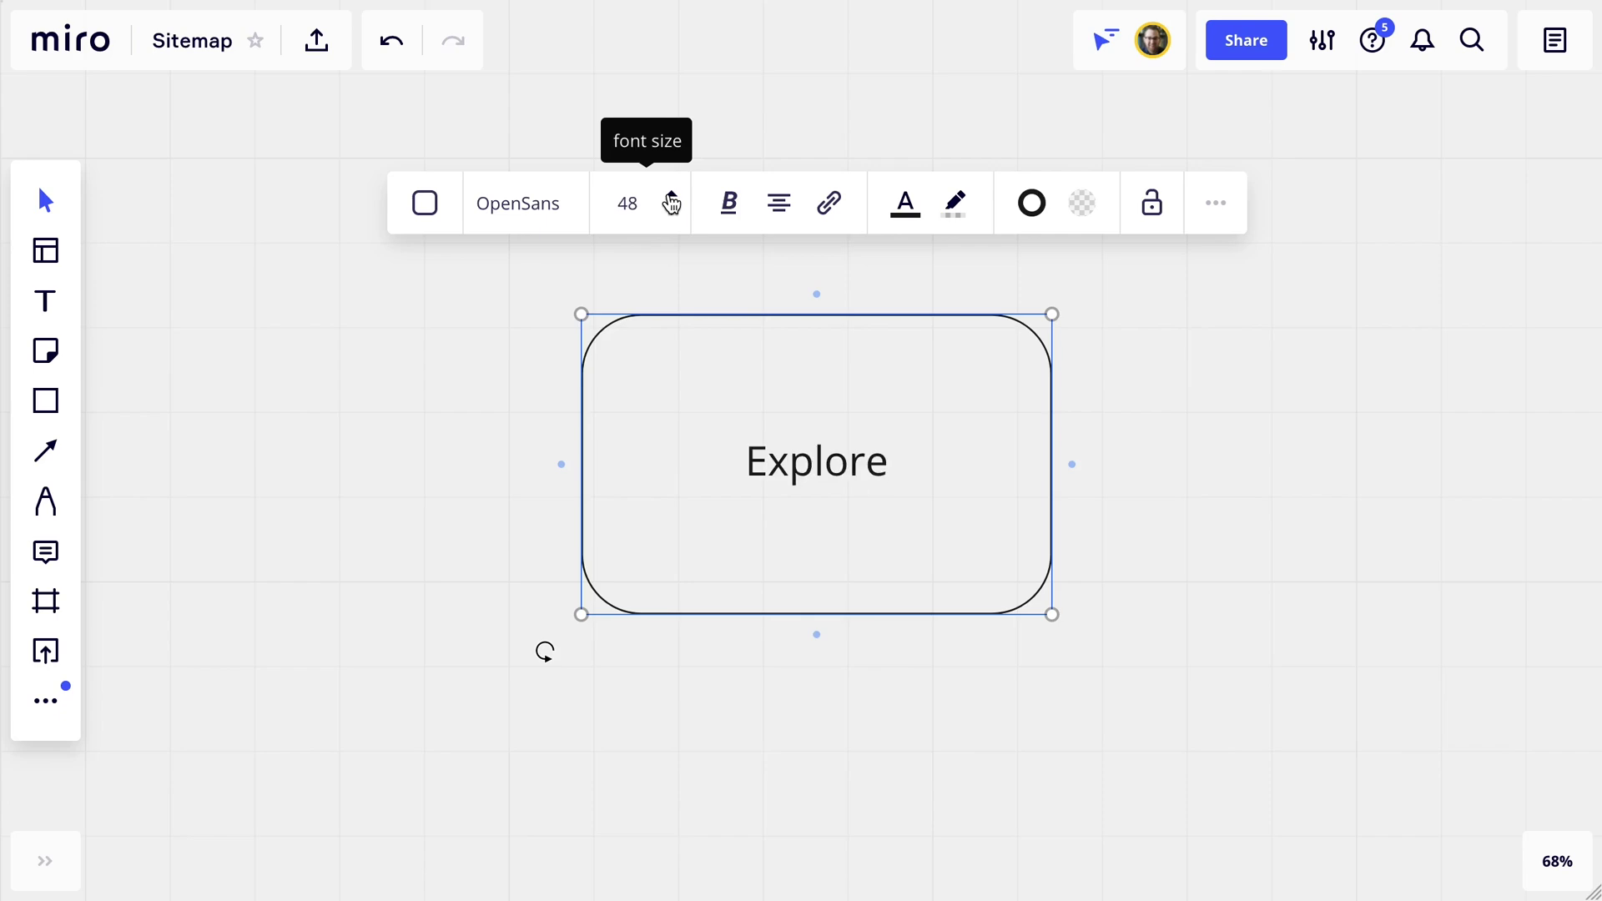
click(671, 196)
click(671, 196)
Give the Explore box a much thicker border and a light grey fill.
click(1035, 209)
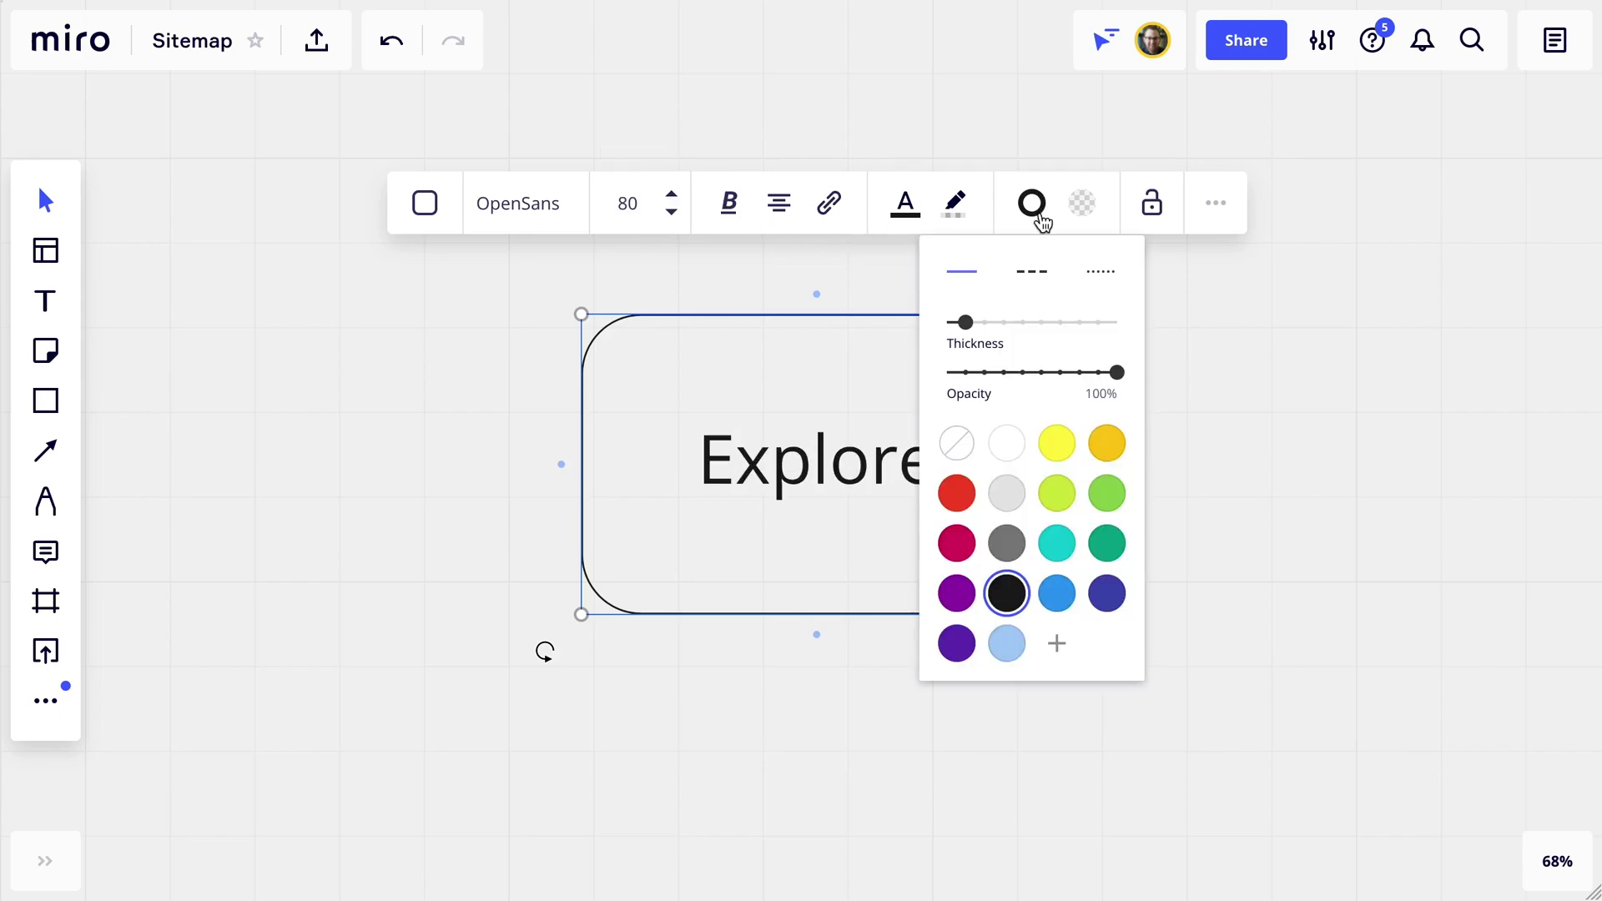
click(1023, 324)
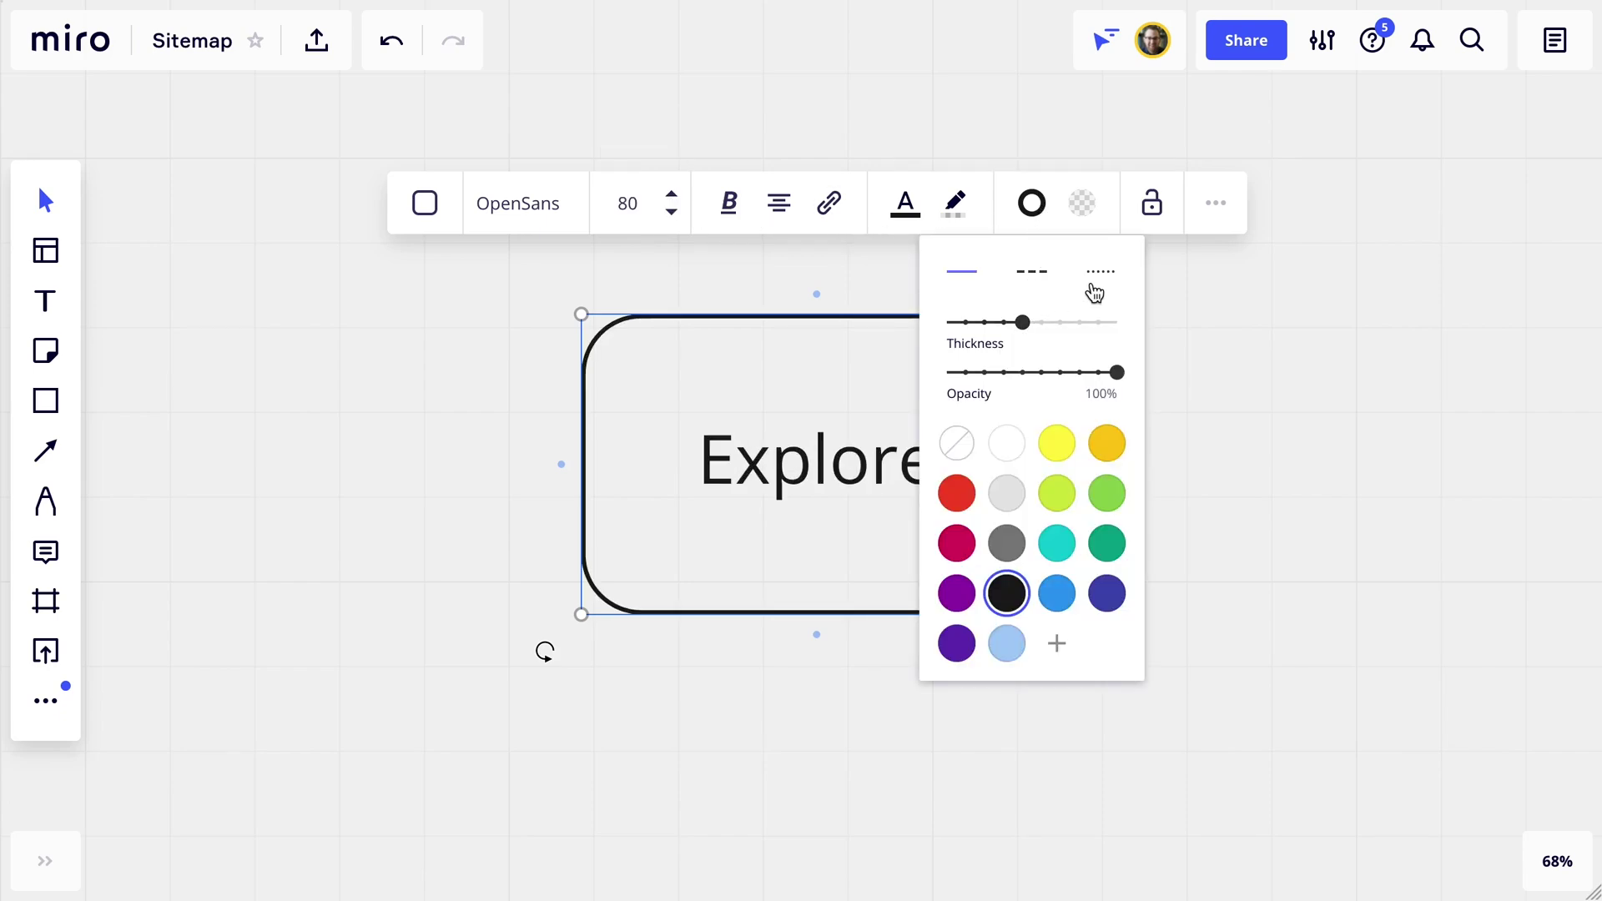
click(1089, 210)
click(1058, 394)
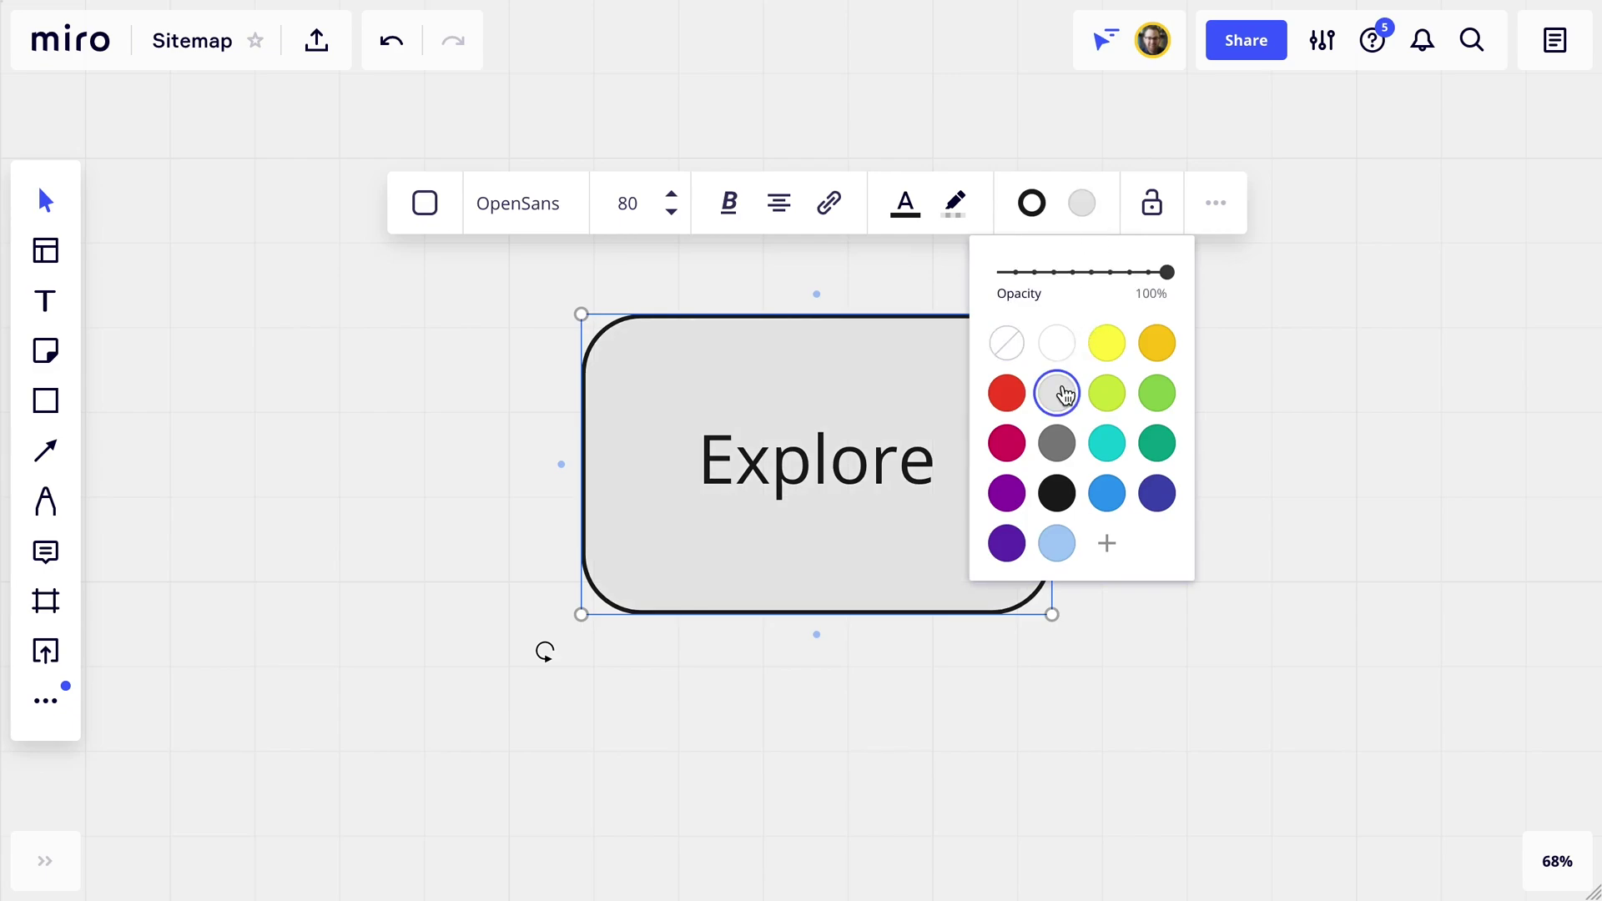
click(1266, 325)
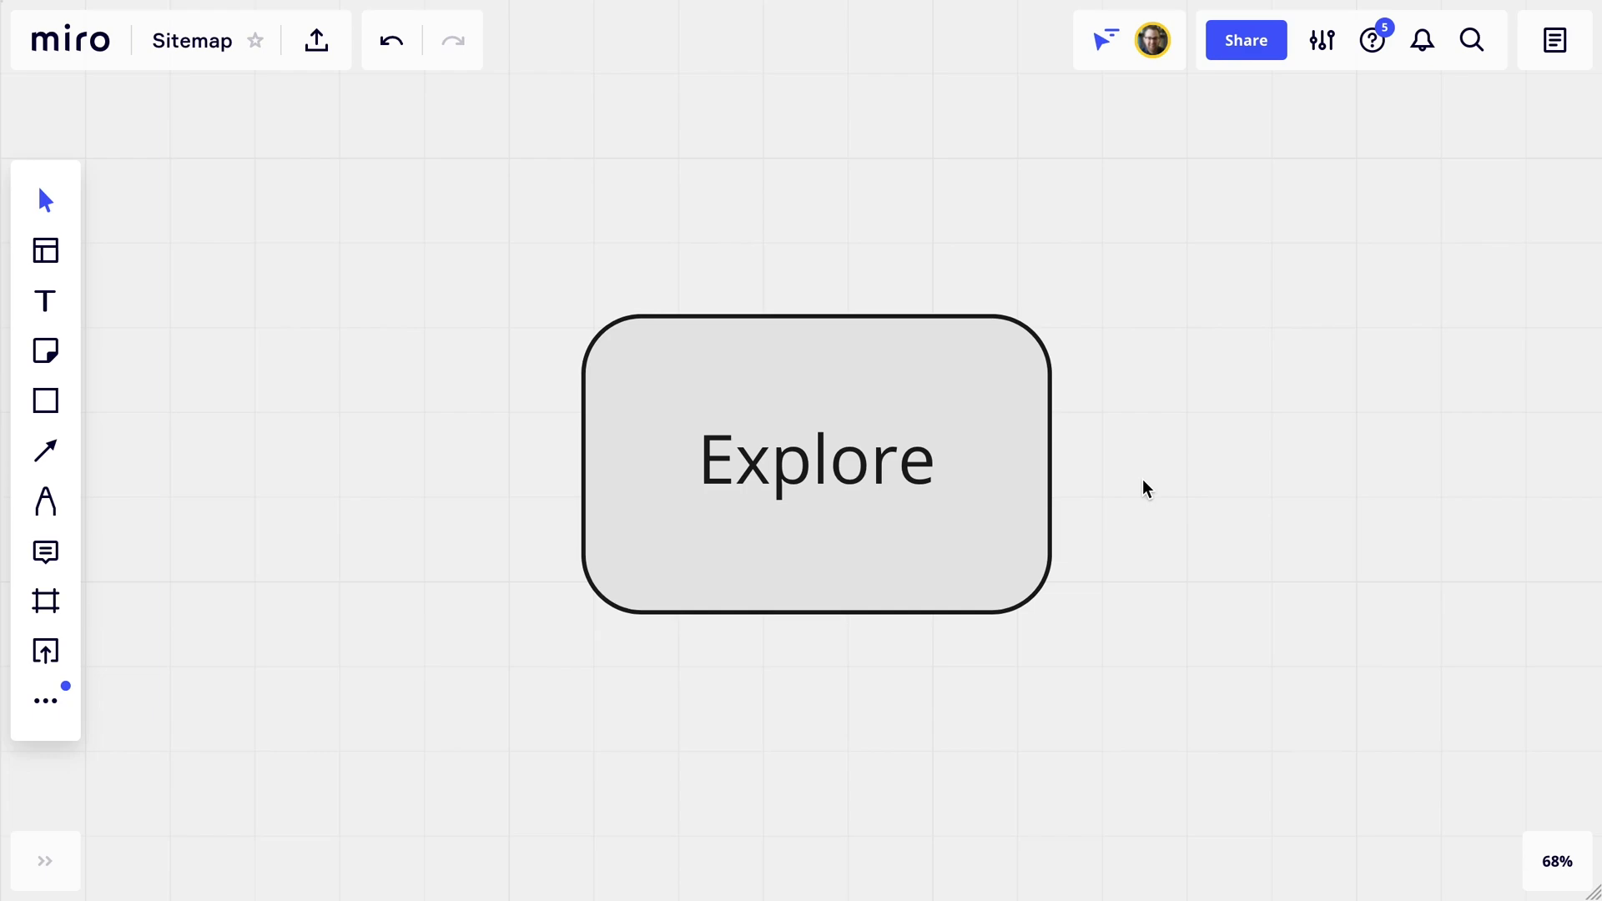
scroll(1145, 488, down, 5)
scroll(1146, 488, down, 2)
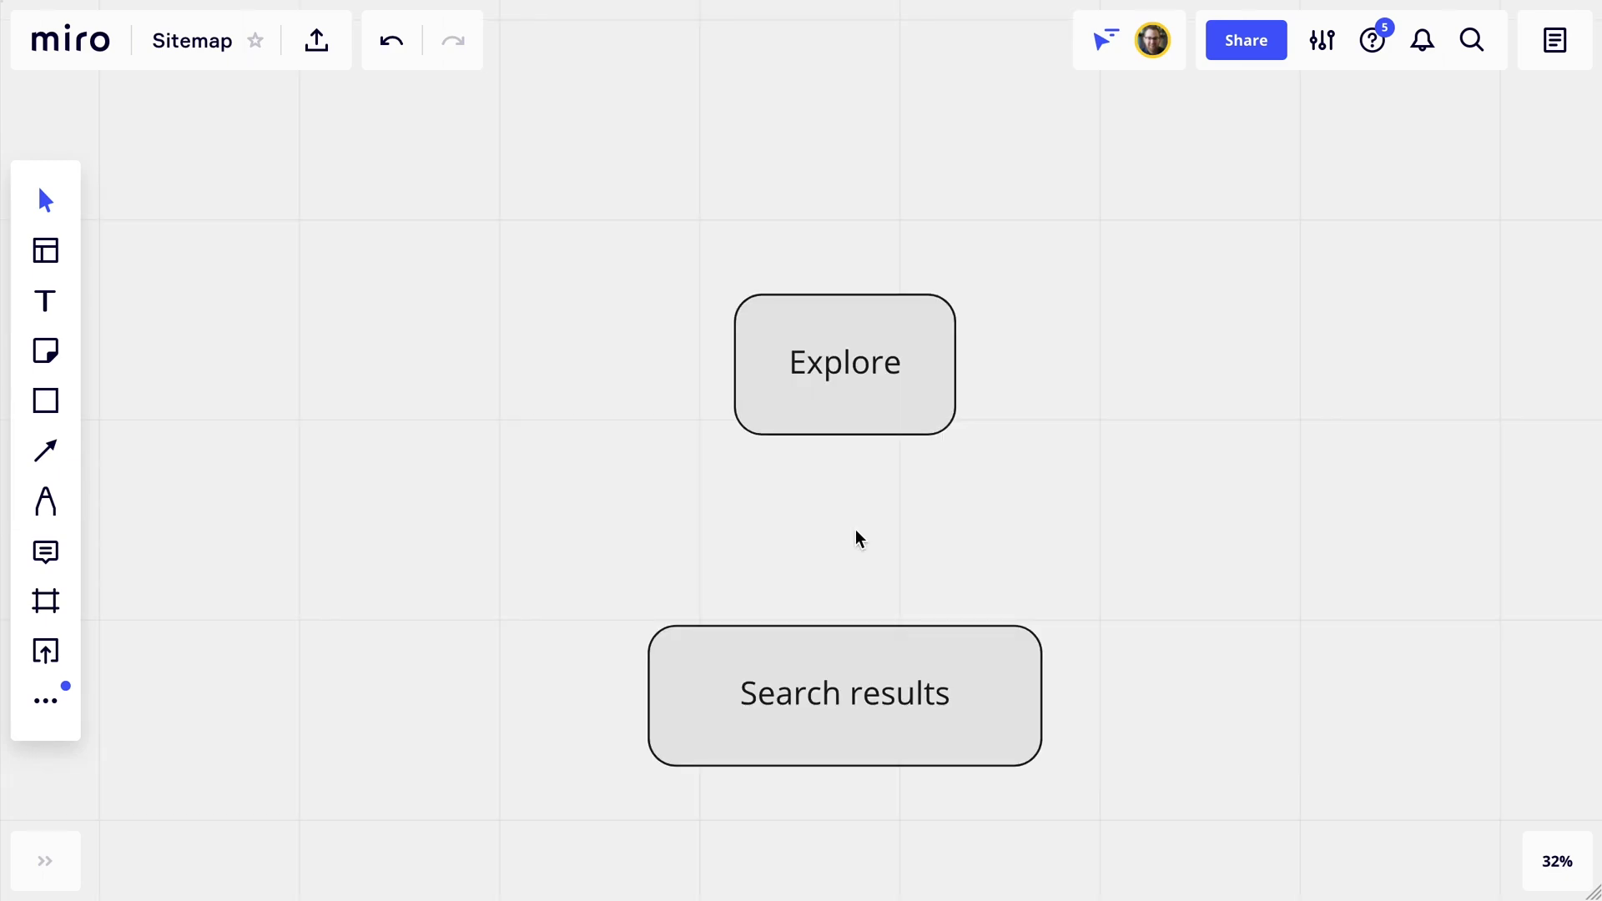
Connect Explore down to Search results with an open-arrowhead connector.
key(l)
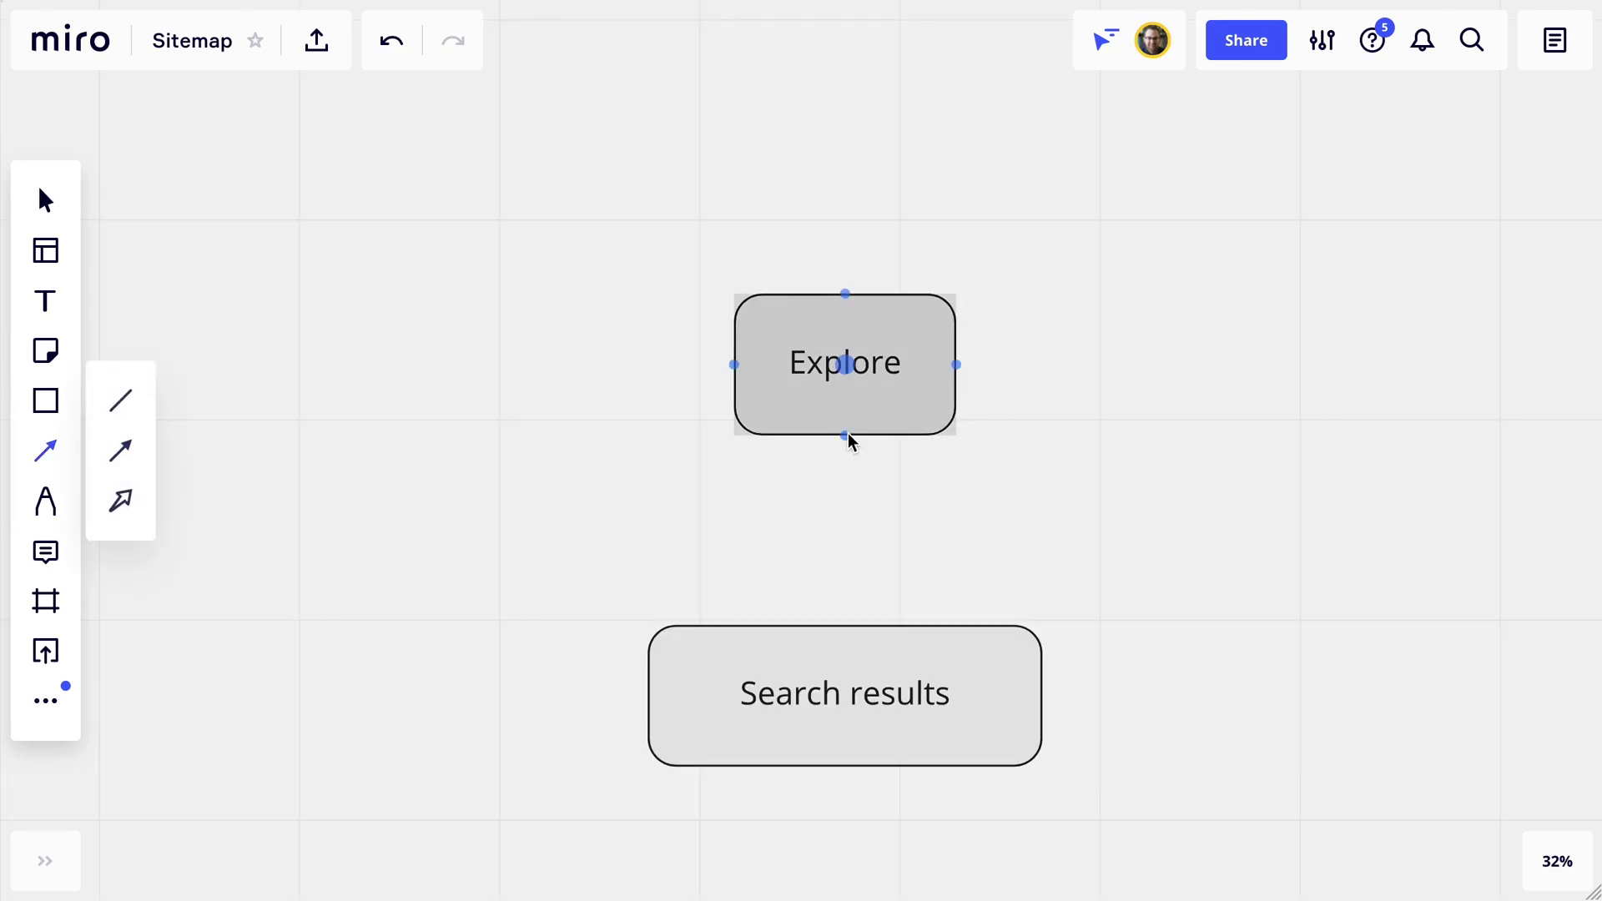
drag(846, 436, 845, 625)
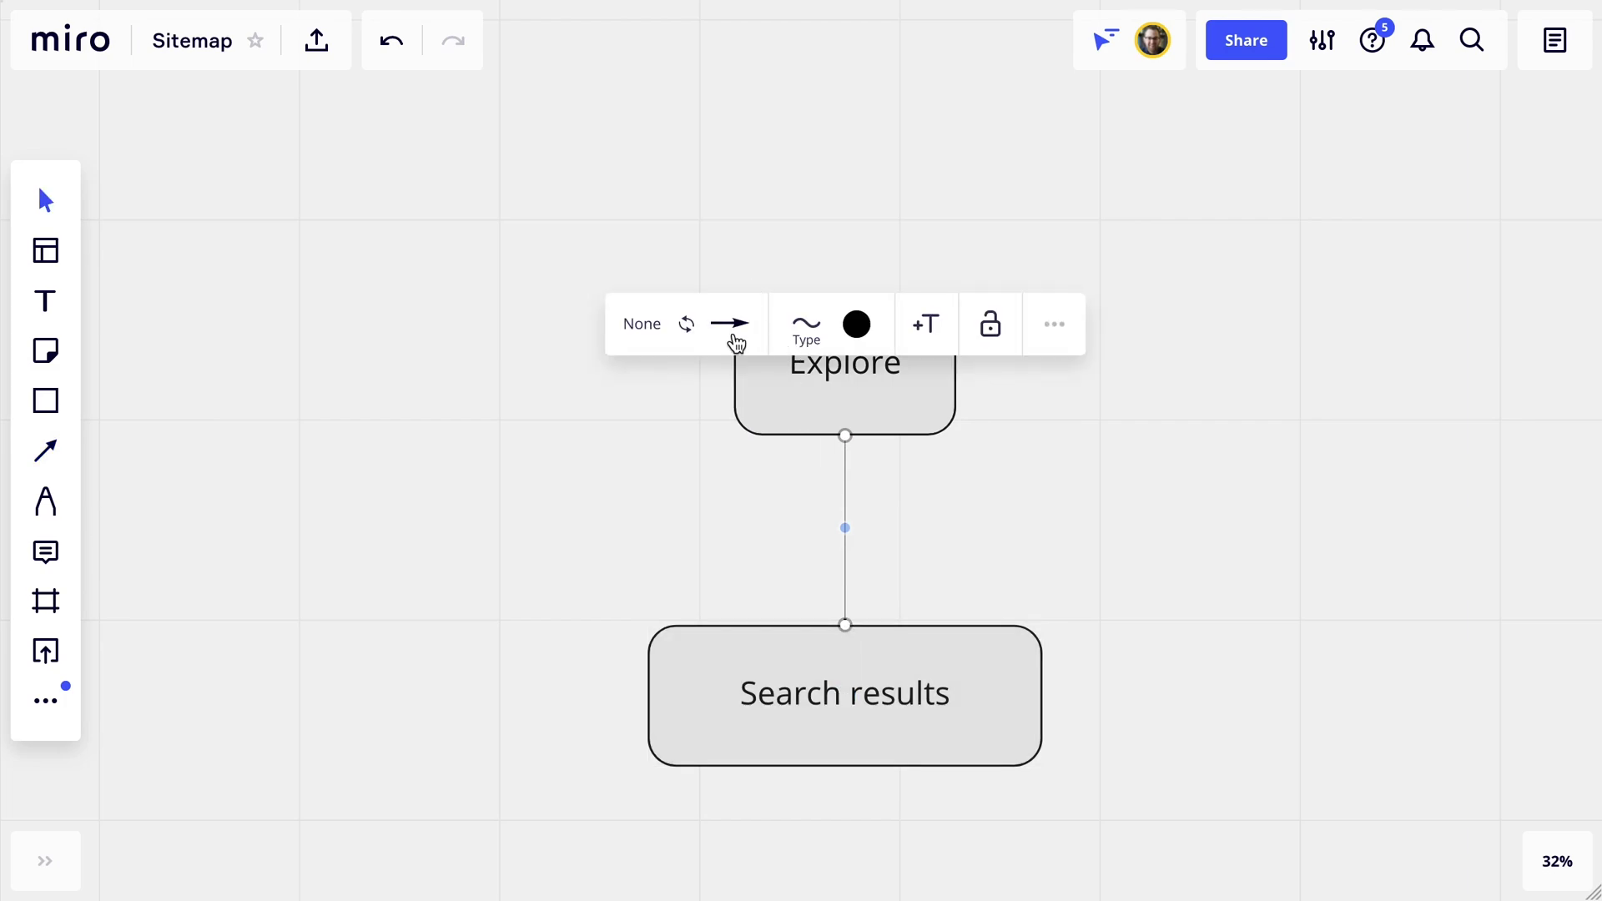
click(734, 340)
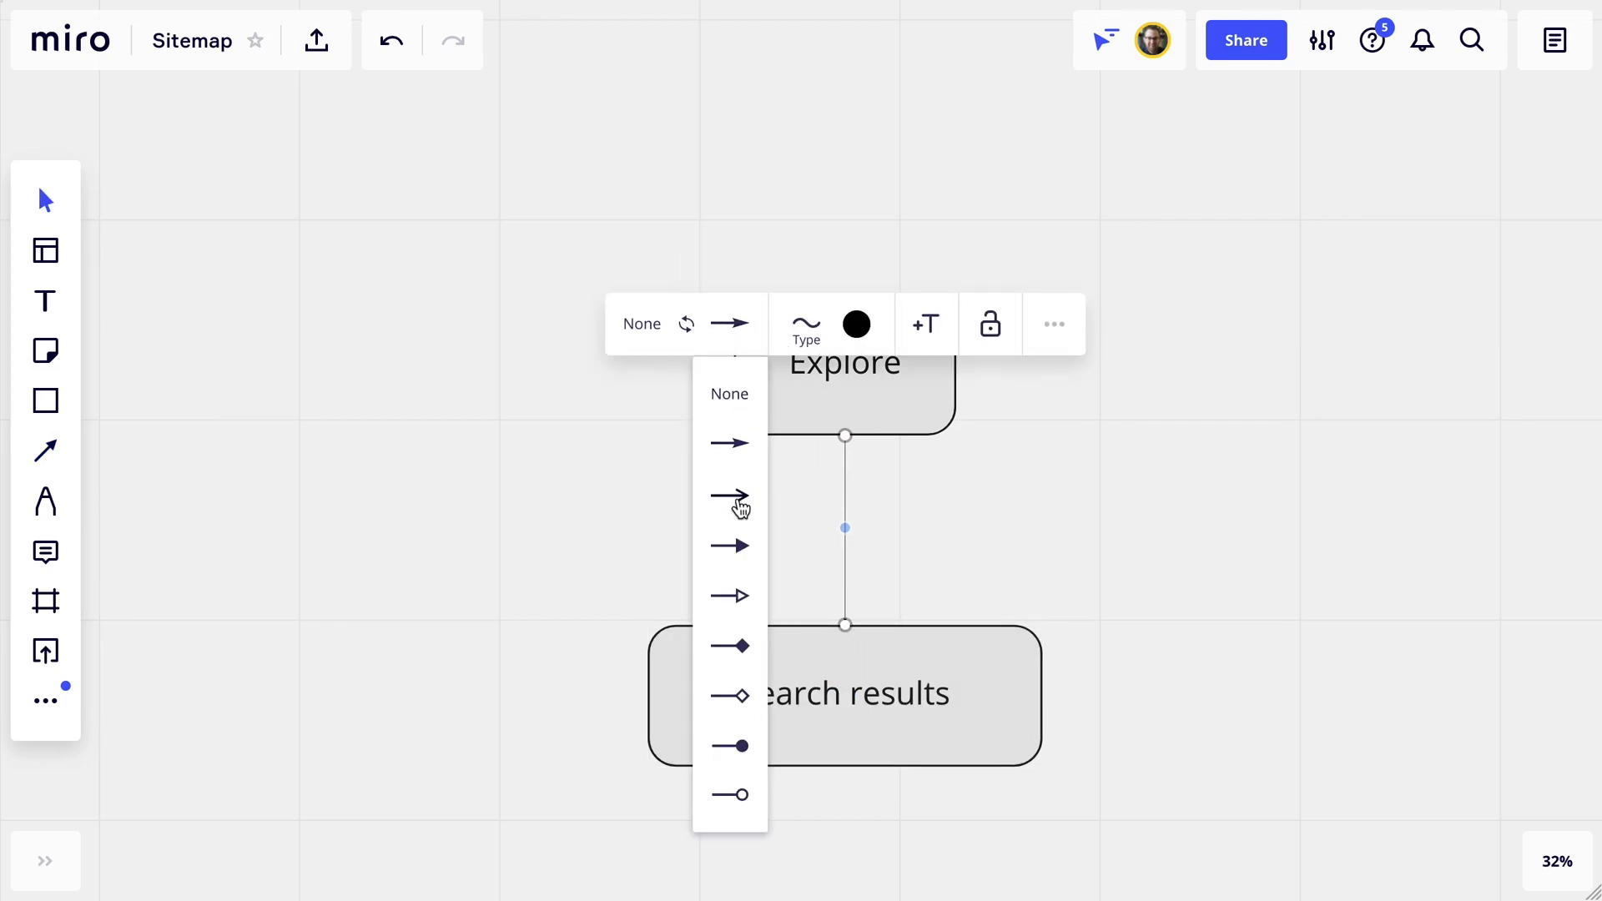
click(738, 500)
Make the connector a thicker elbow line, then nudge the Search results box into position.
click(804, 326)
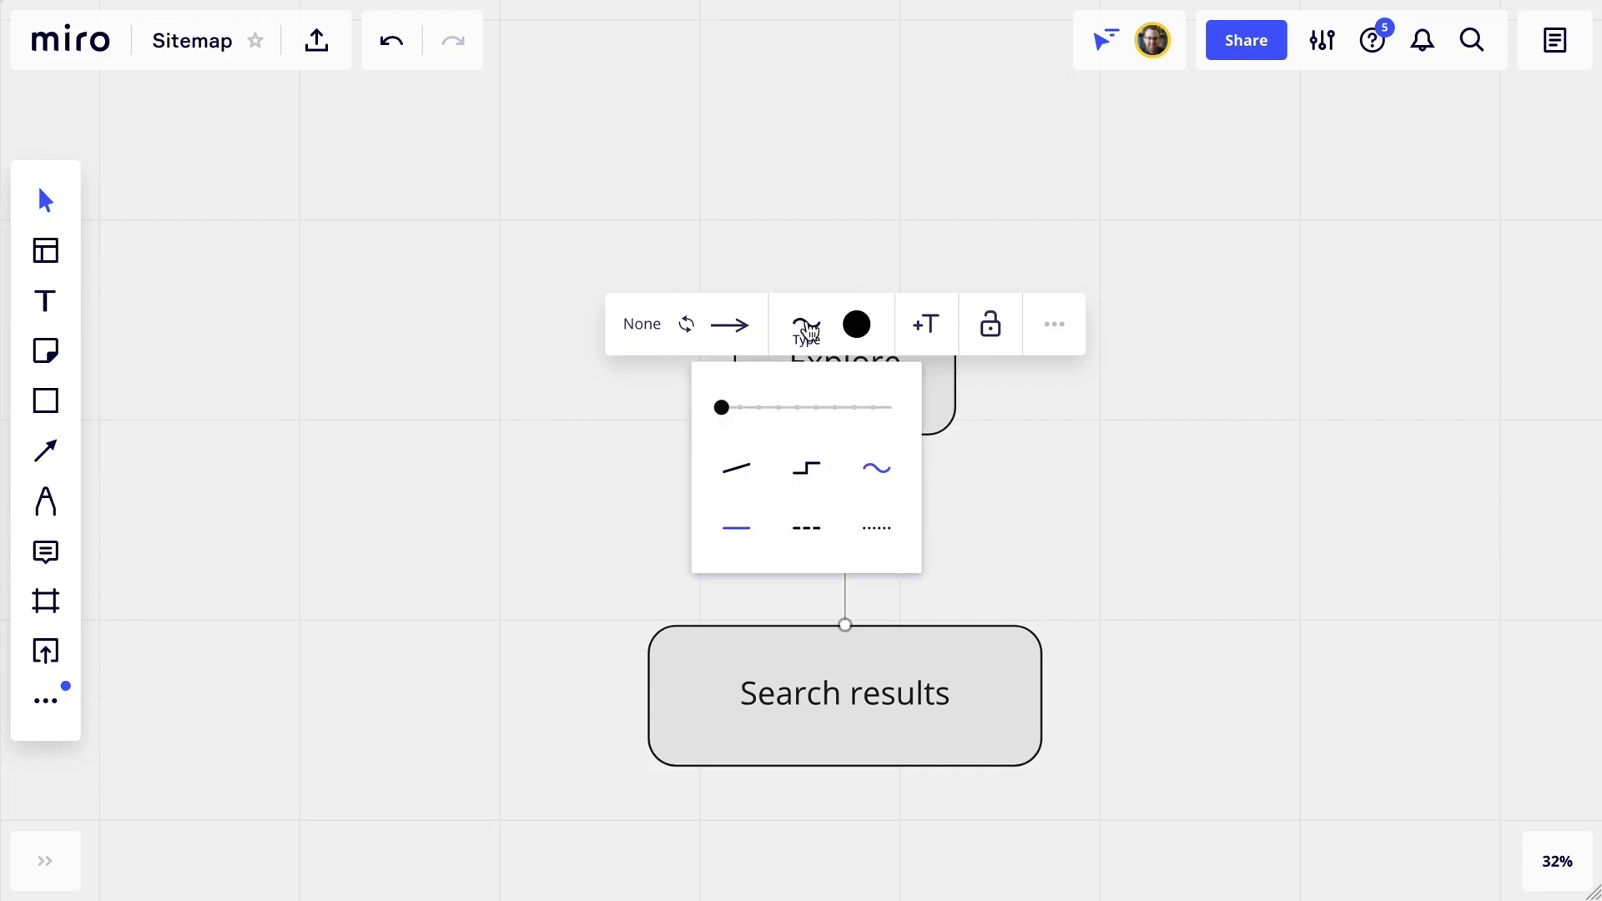
click(811, 470)
click(797, 409)
click(1033, 490)
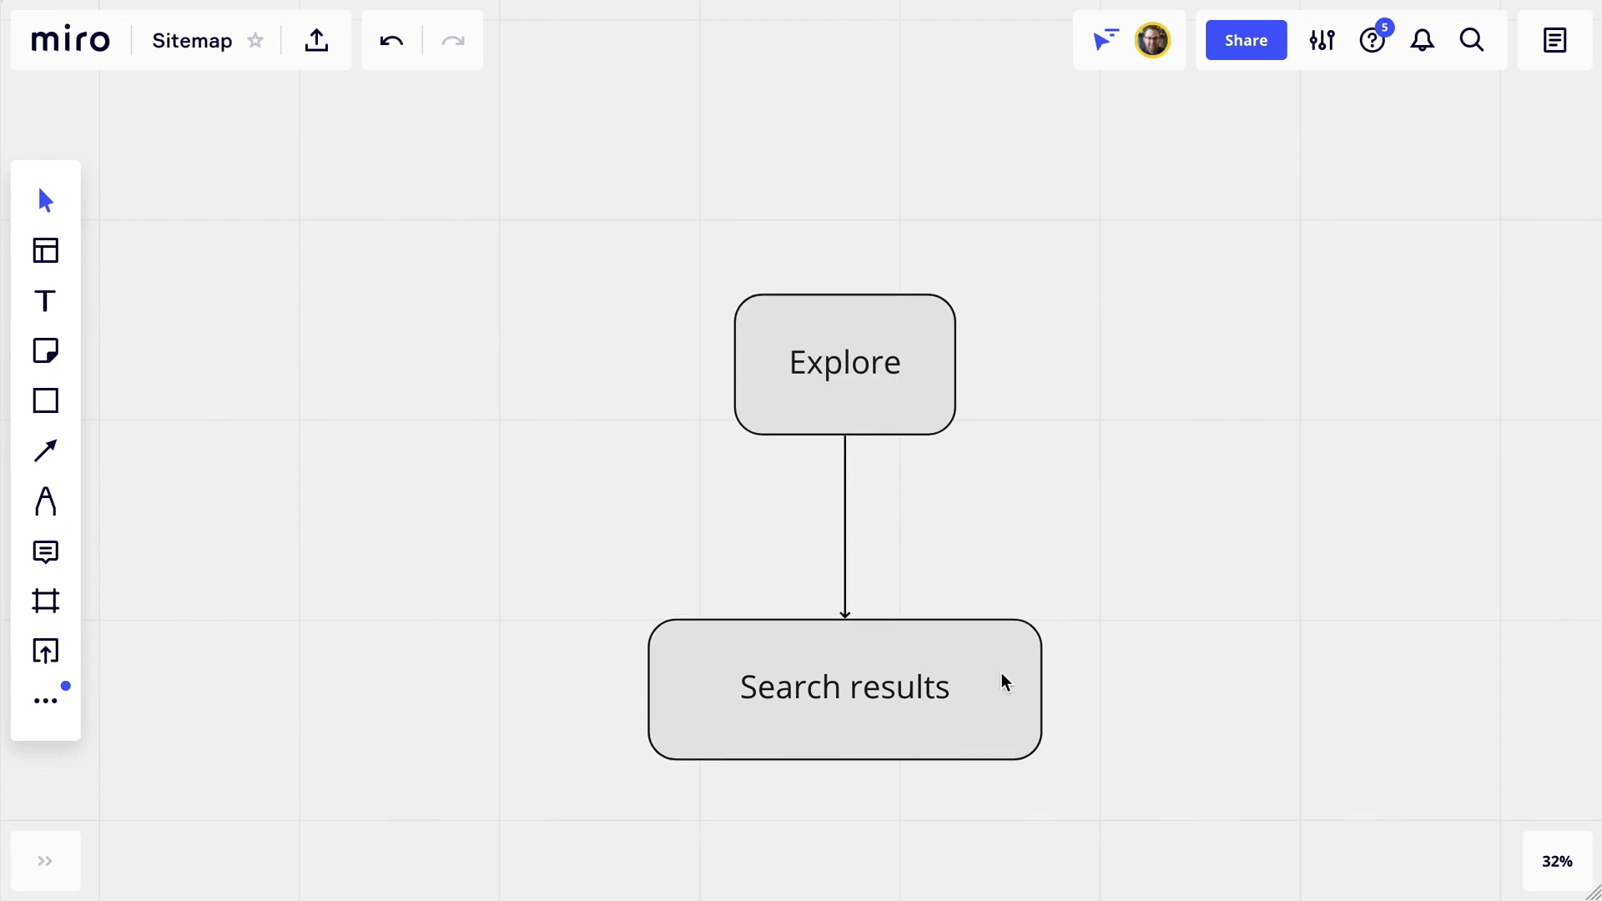
click(998, 717)
drag(968, 728, 966, 708)
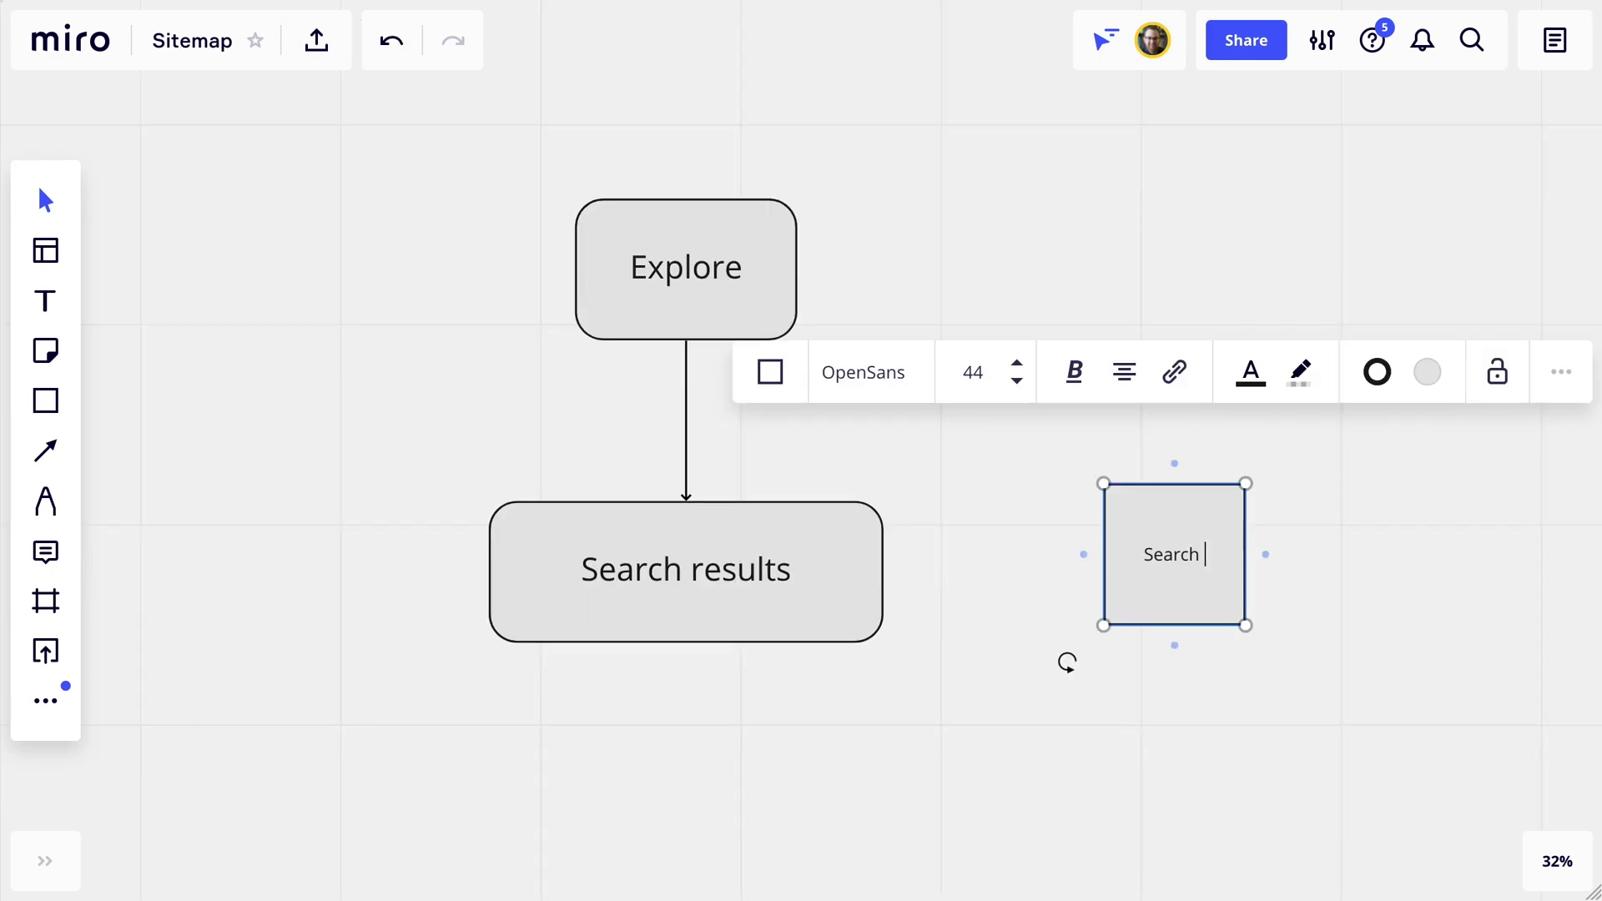
Add a widened 'Search filters' box level with Search results and connect them.
text(filters)
drag(1246, 554, 1472, 555)
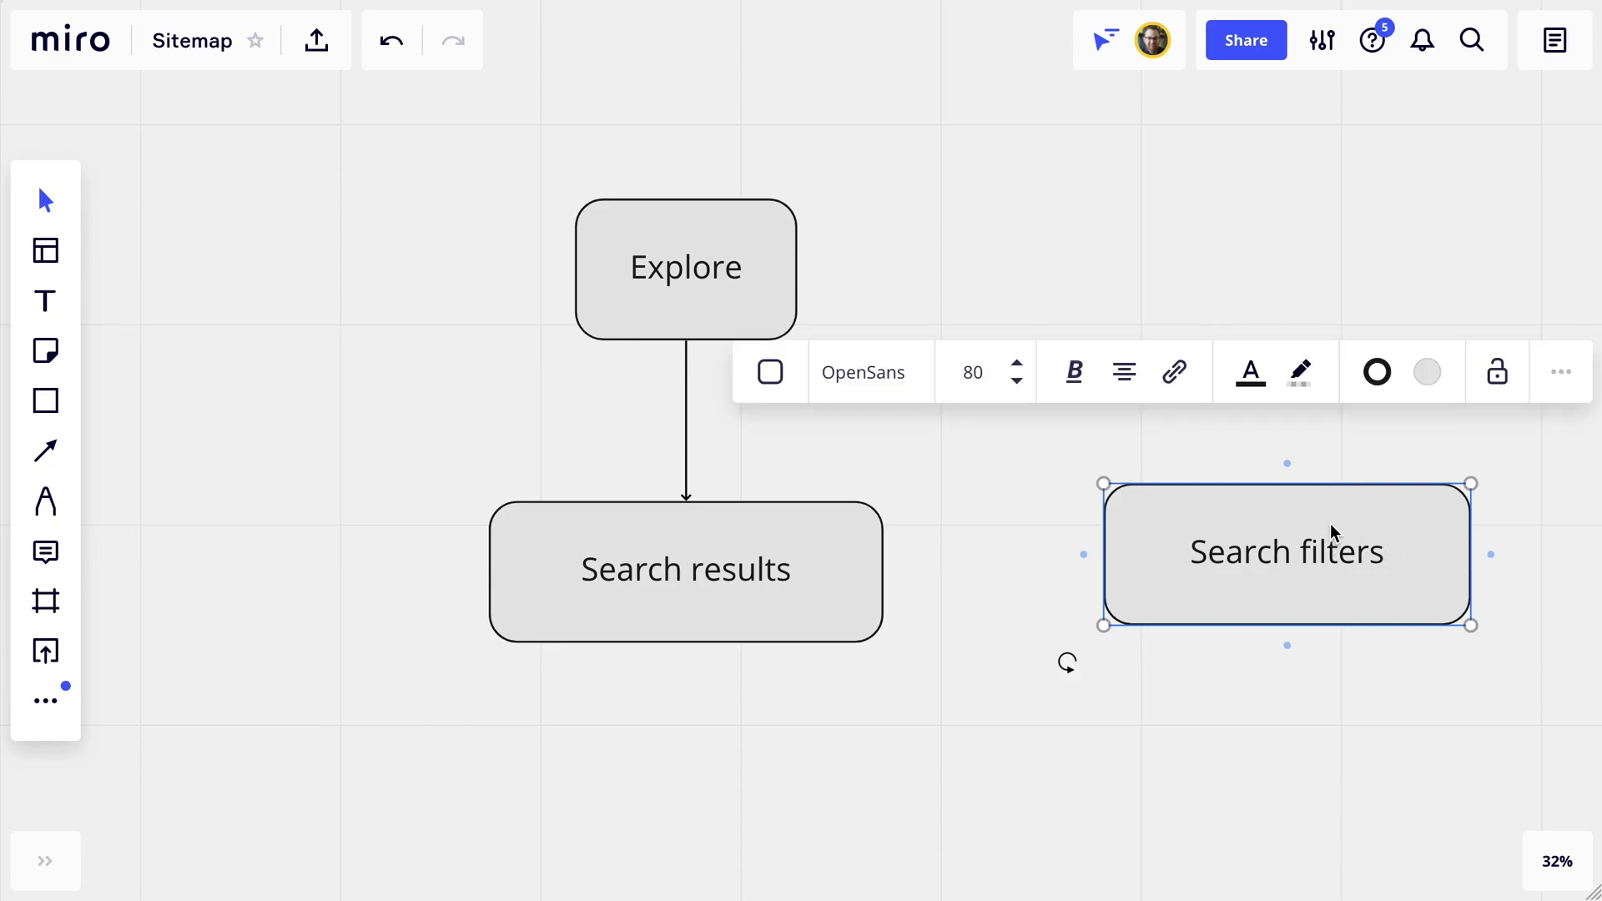
click(844, 562)
drag(883, 572, 1105, 557)
click(1243, 537)
drag(1243, 536, 1241, 544)
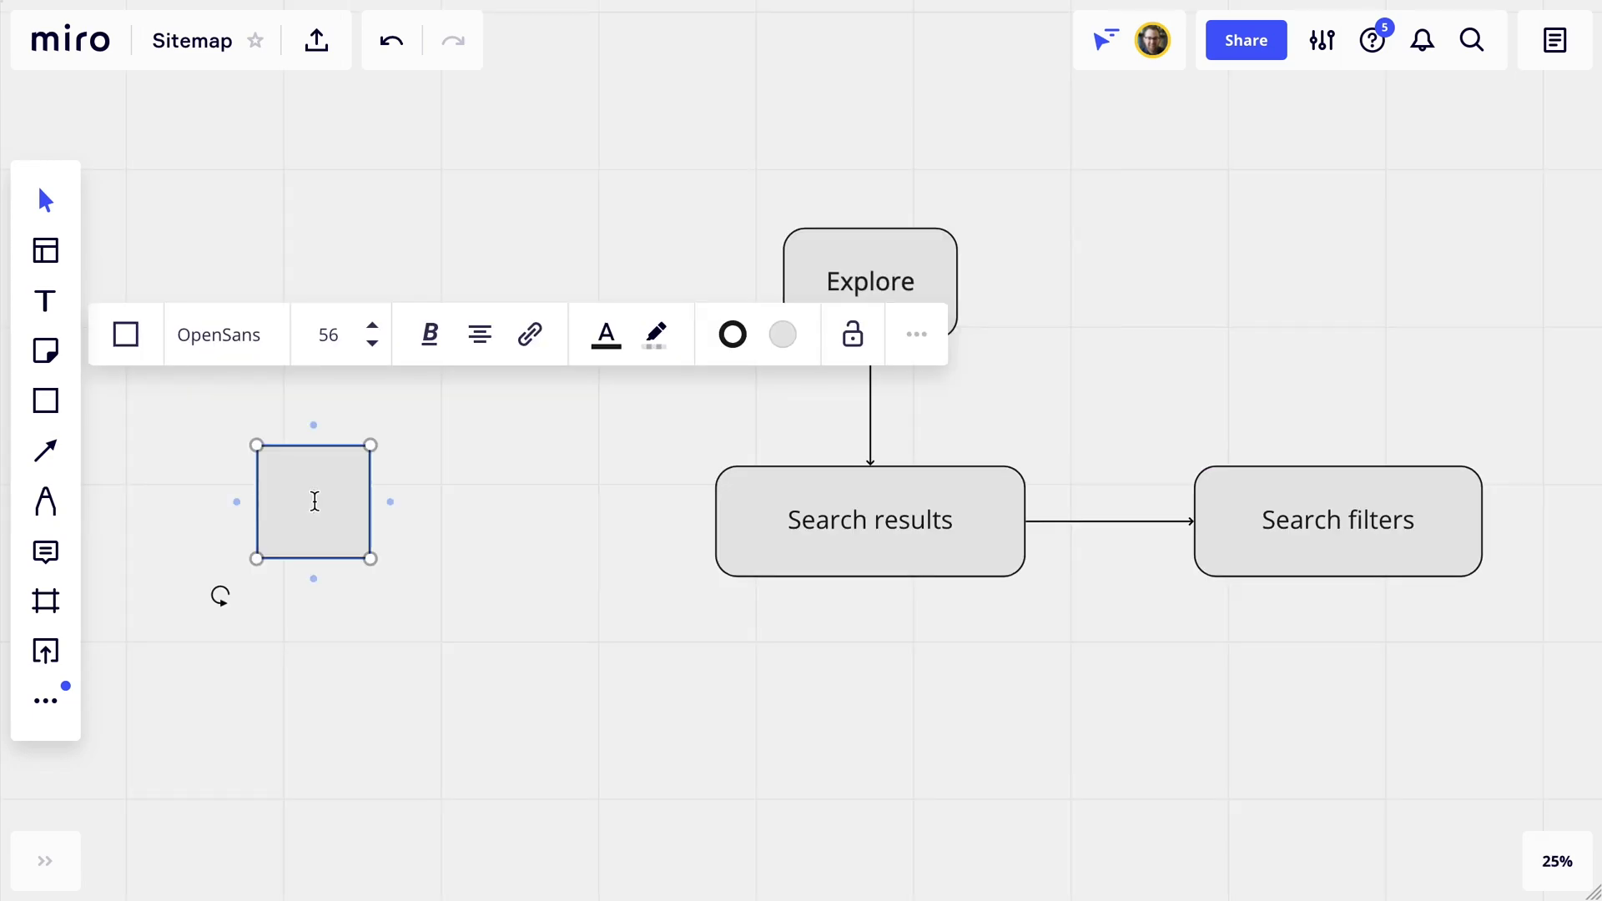
Add a wider 'Collections' box level with Search results, linked from Explore by an elbow line.
text(Collections)
key(Escape)
drag(374, 500, 554, 500)
drag(418, 511, 394, 529)
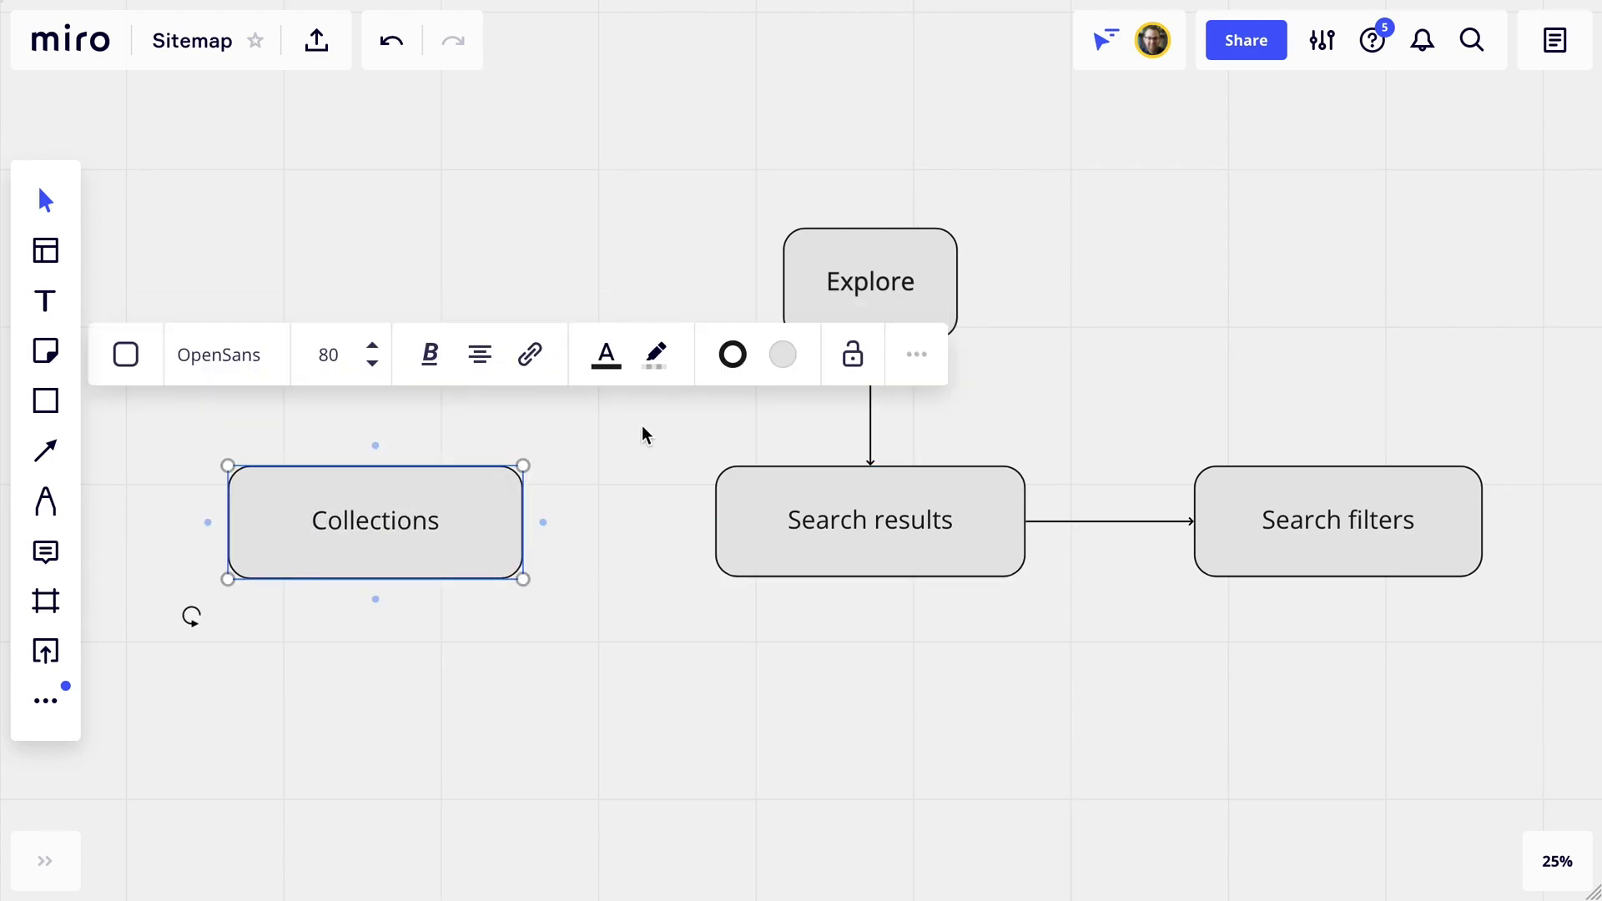
key(l)
drag(835, 357, 376, 466)
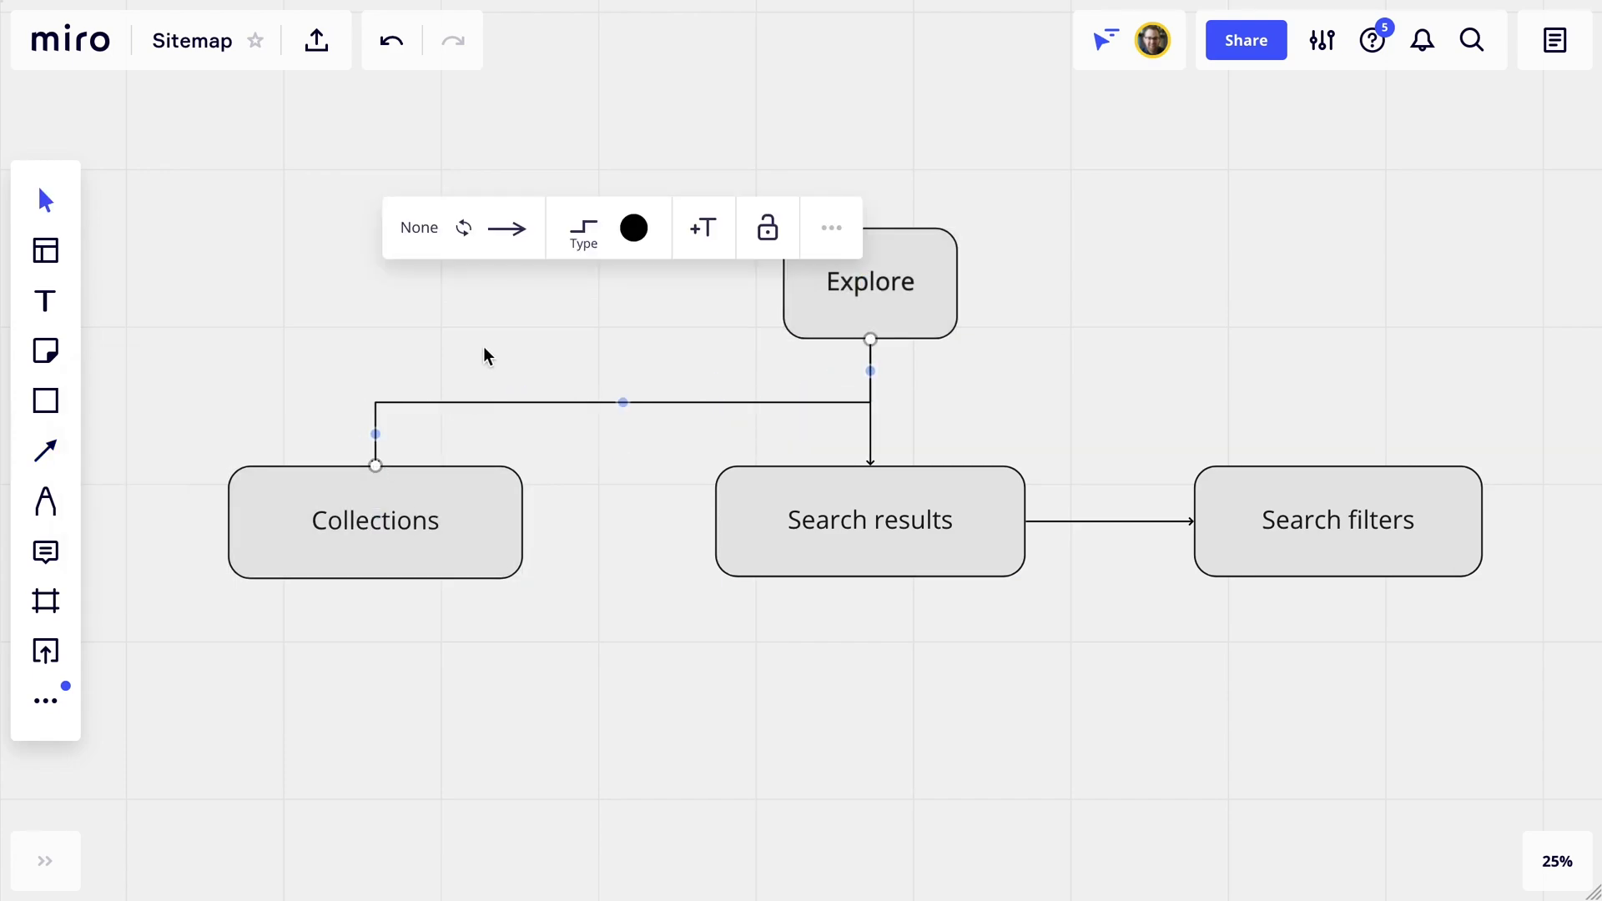
click(529, 354)
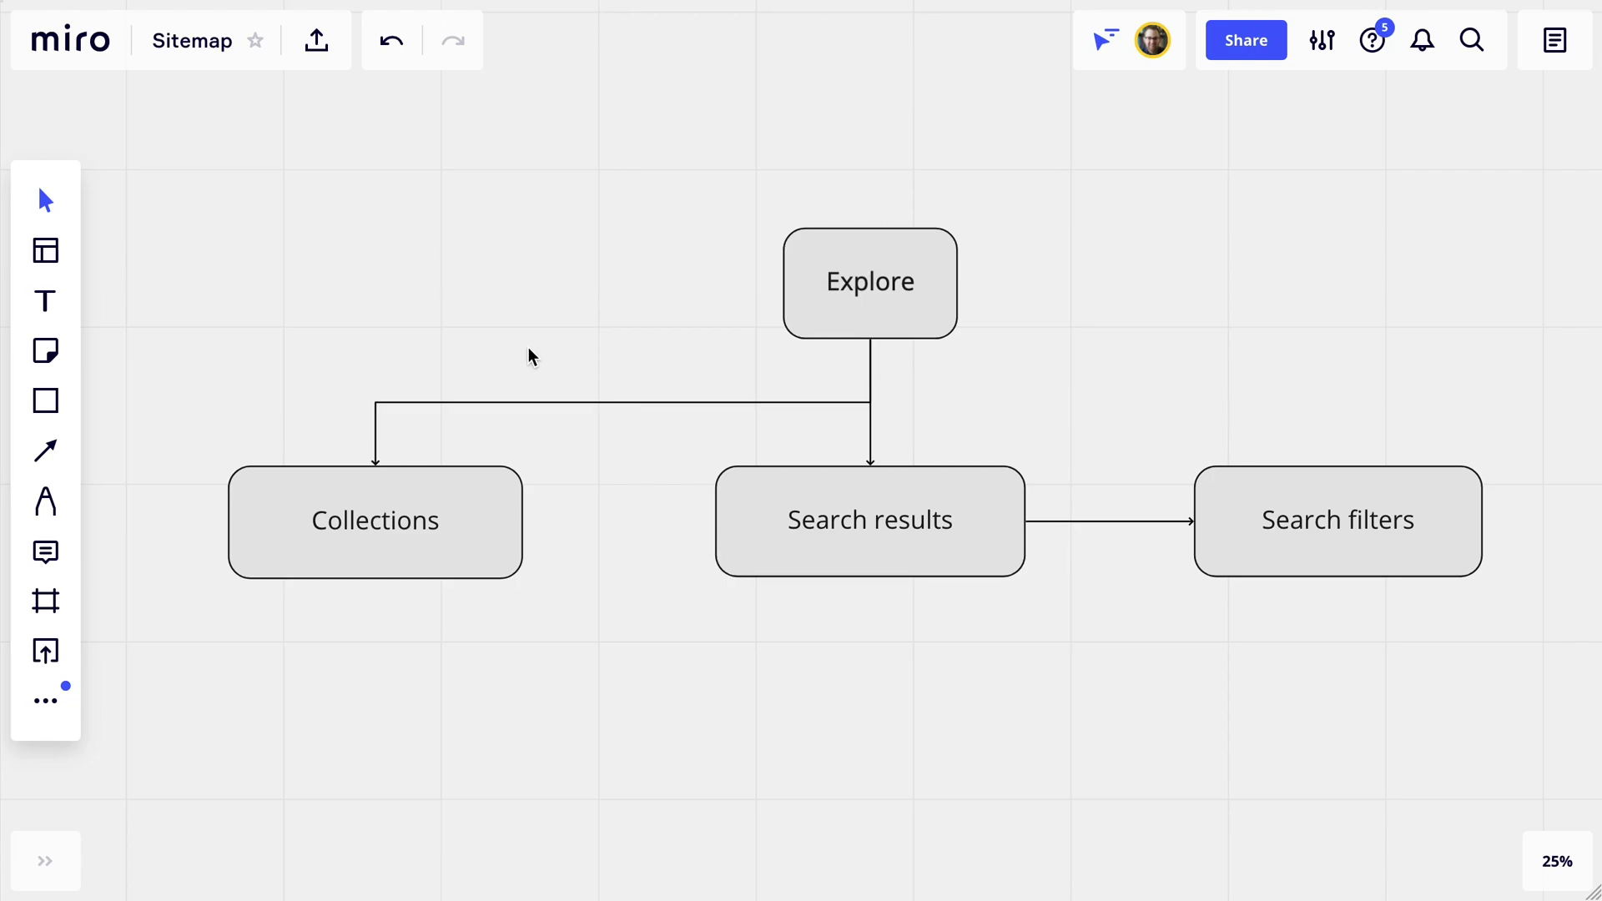
Shift Search results and Search filters together to the right.
scroll(408, 455, down, 2)
drag(608, 458, 1220, 593)
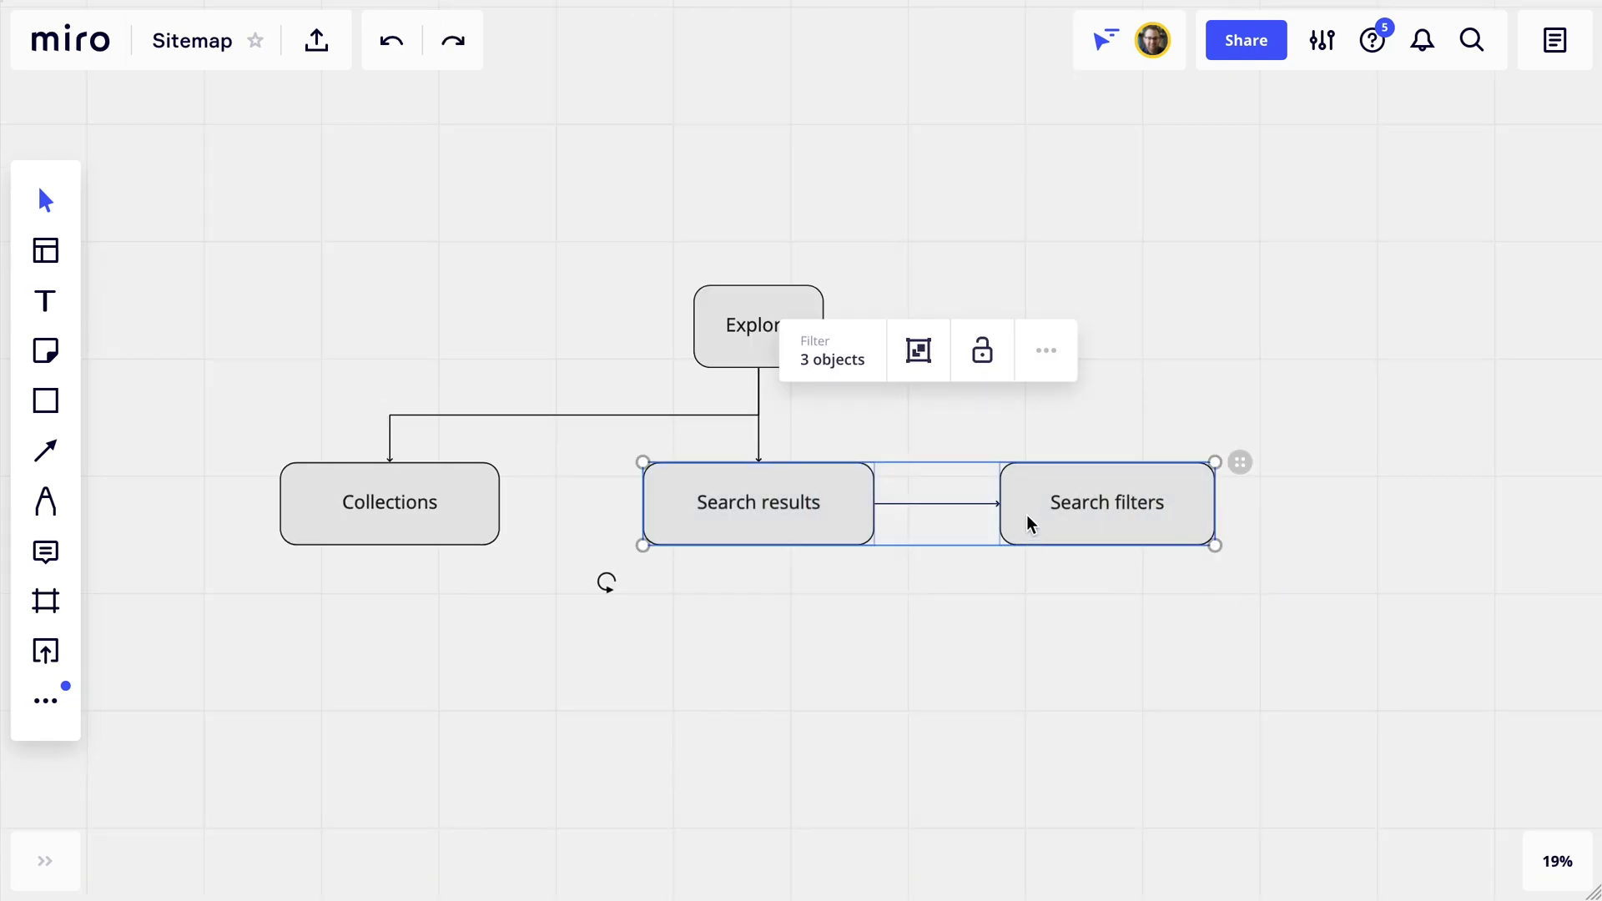
drag(1029, 526, 1369, 523)
Add a widened 'Product' box centred below Explore.
key(r)
click(756, 505)
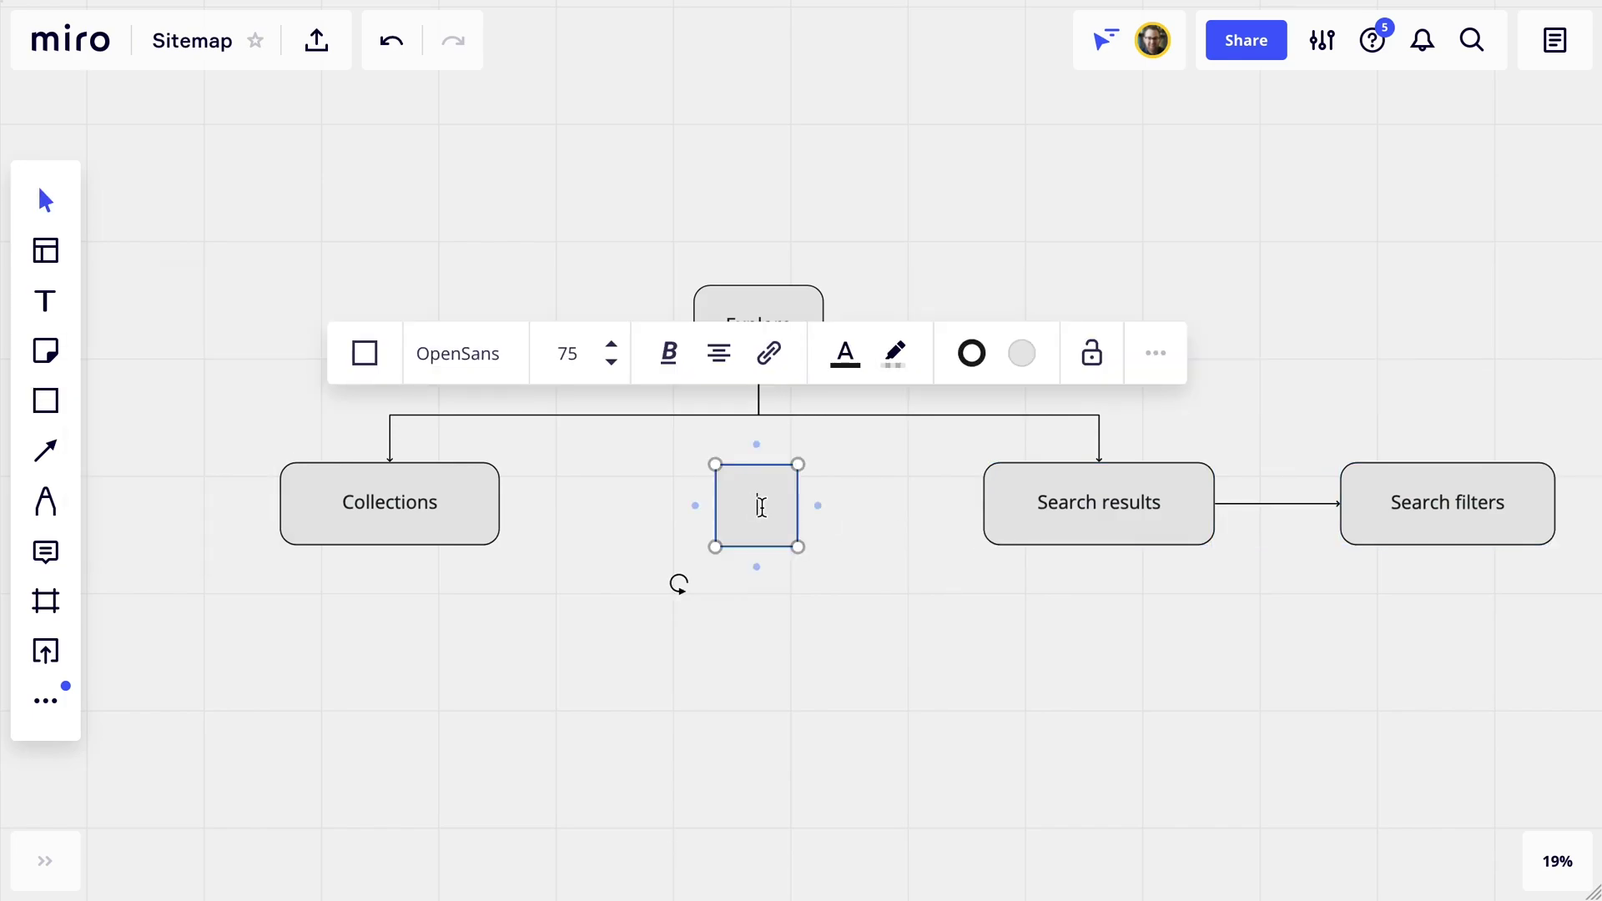
text(Product)
drag(715, 505, 759, 515)
Connect Explore, Collections and Search results to the Product box.
key(l)
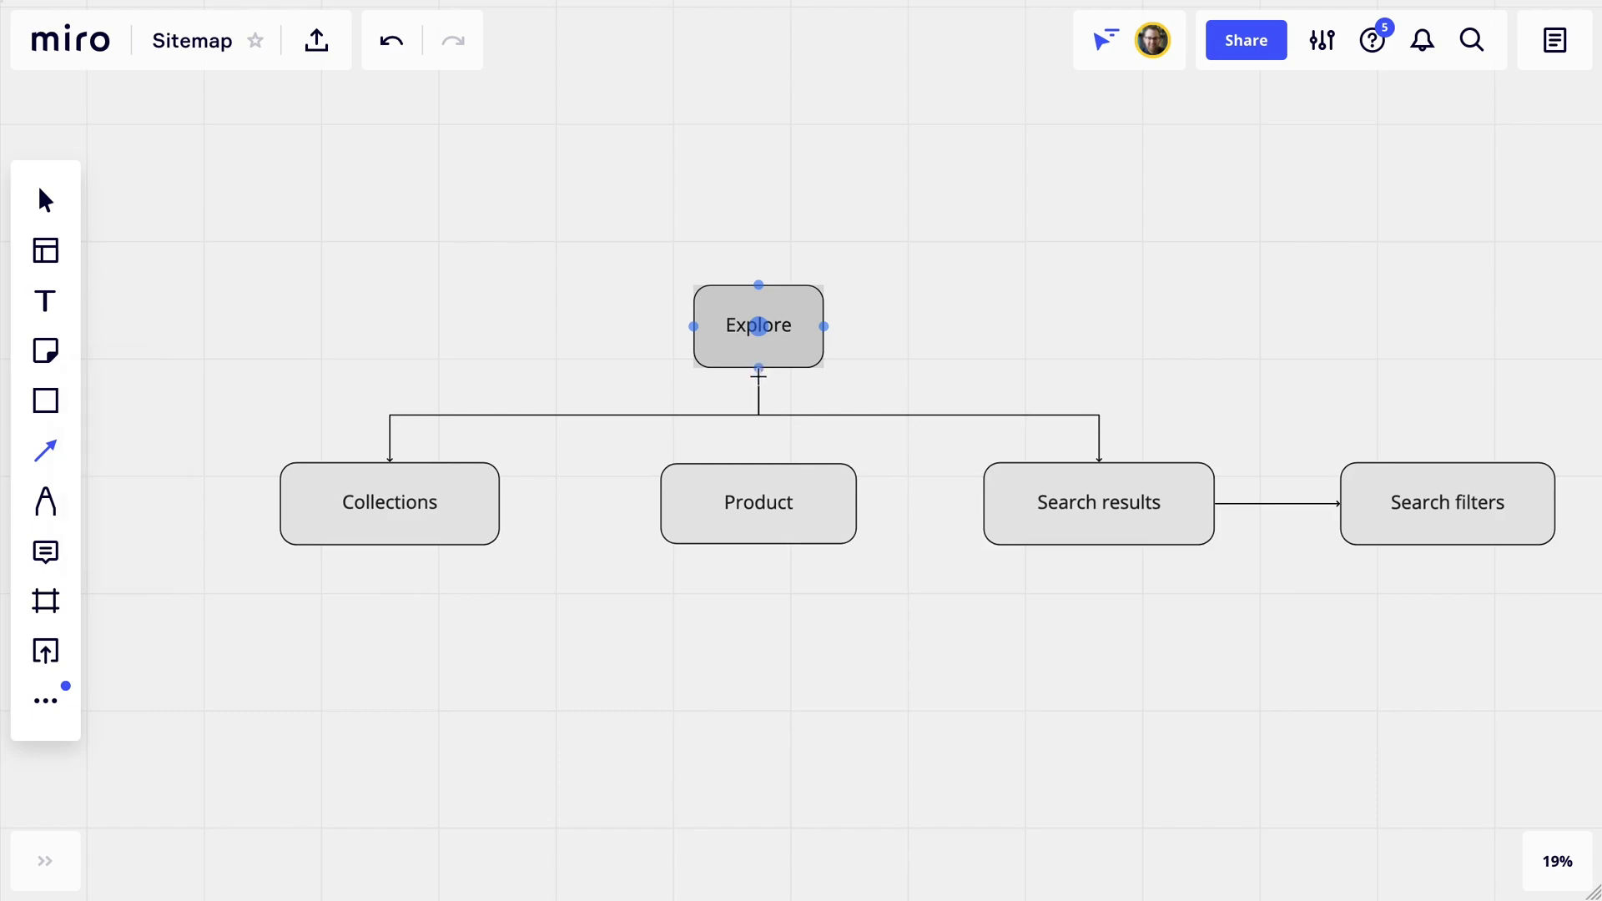
drag(759, 327, 758, 463)
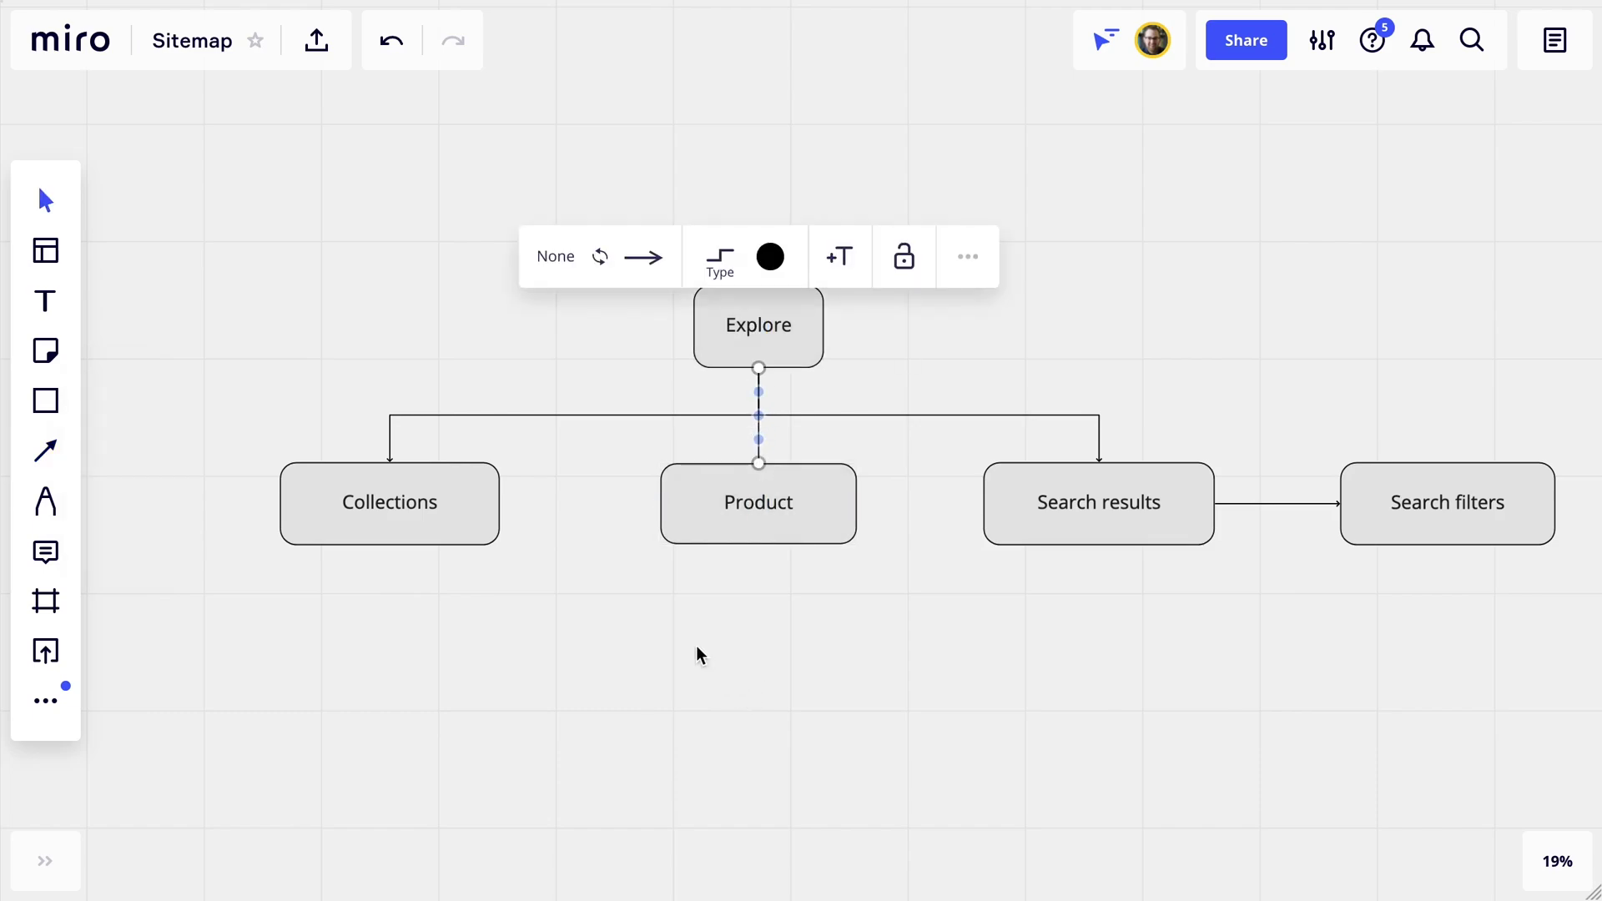
key(l)
drag(500, 504, 662, 506)
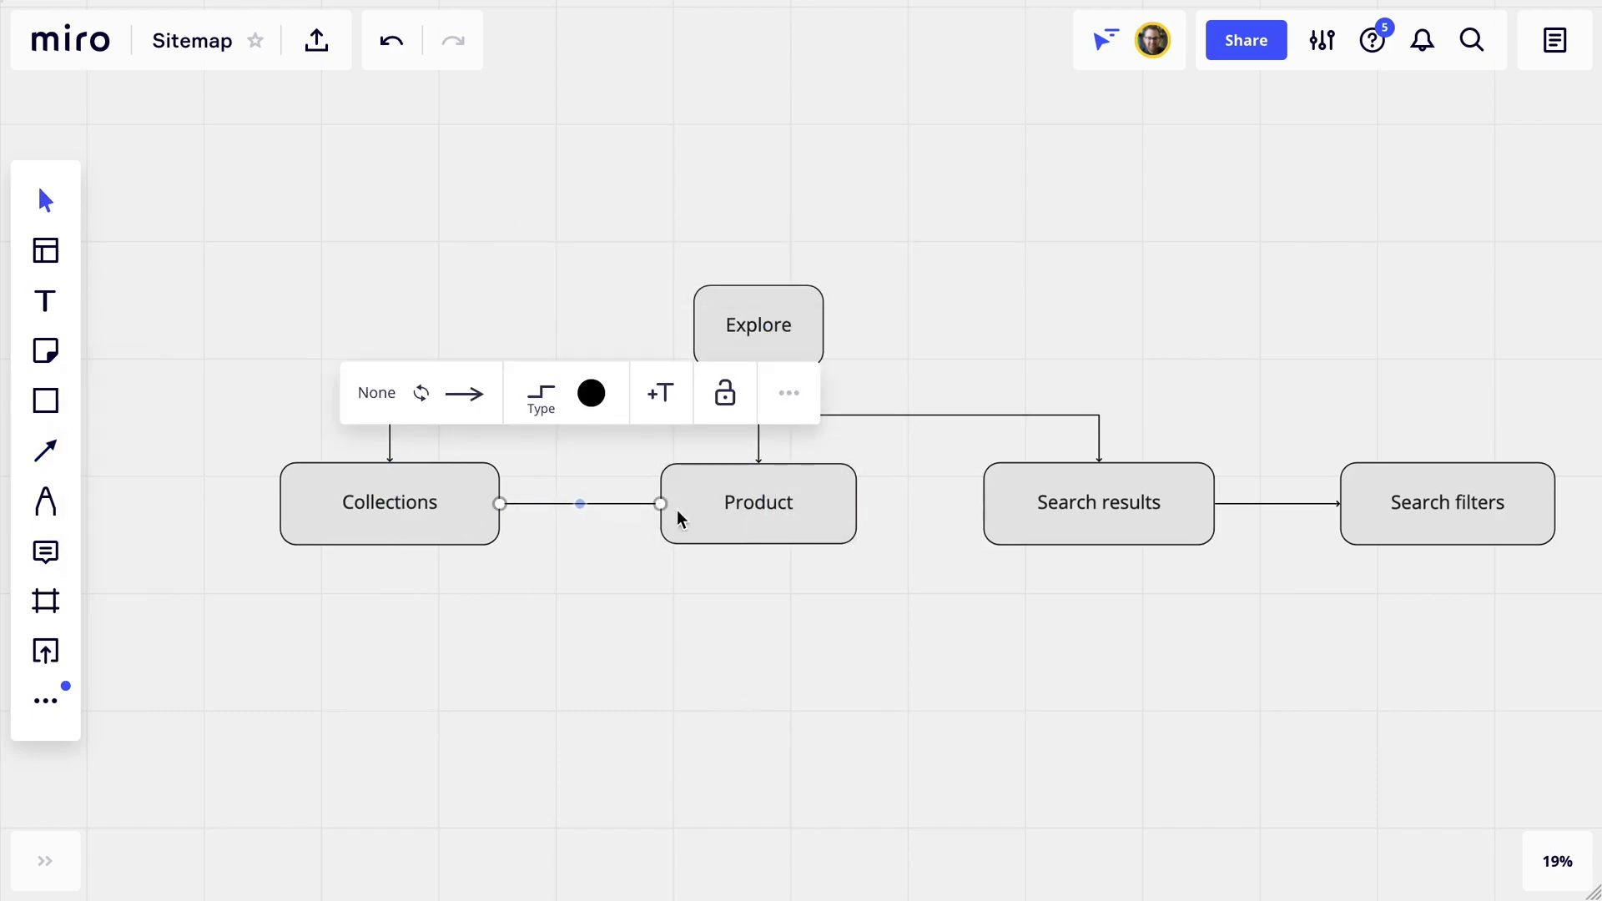
key(l)
drag(984, 503, 864, 505)
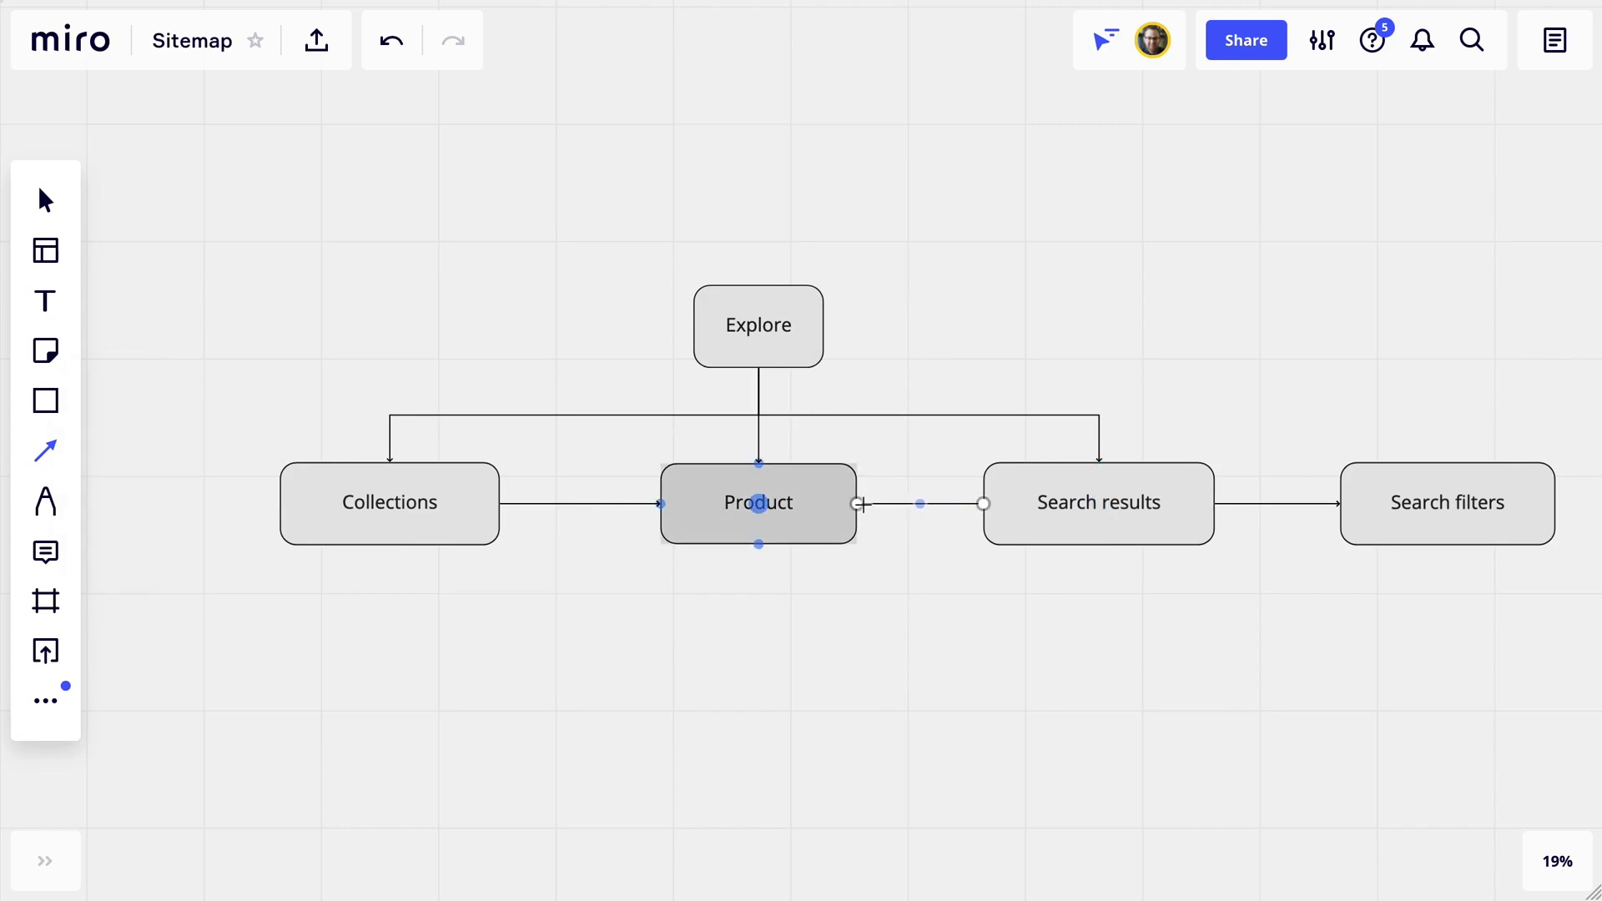
click(864, 642)
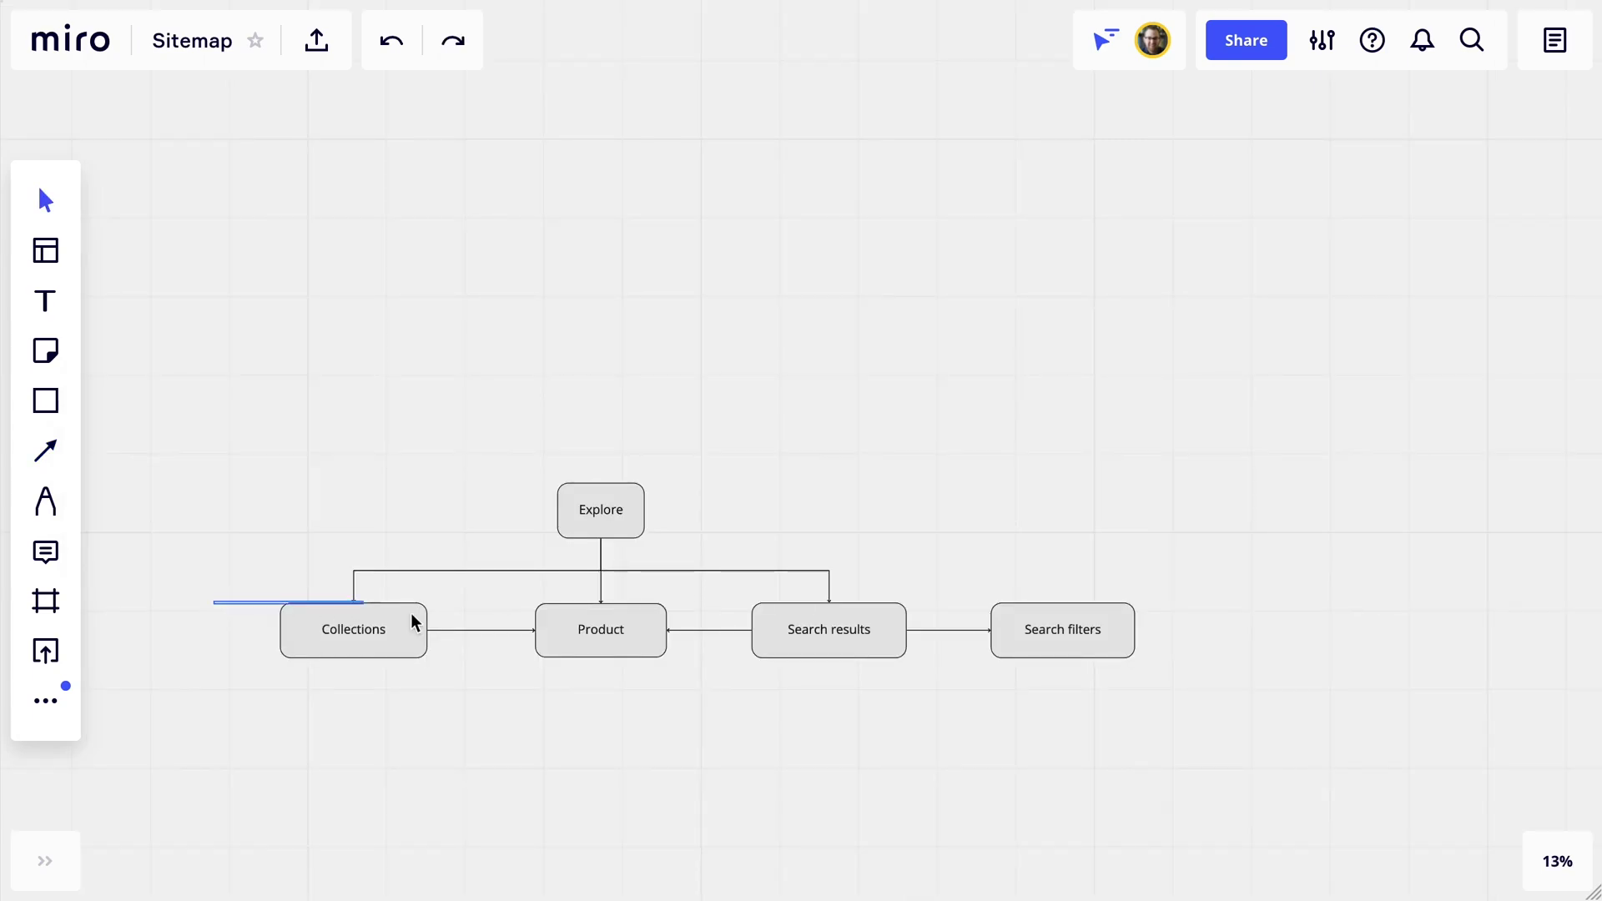
Move the bottom row of boxes further down and paste a new box for Navbar.
drag(414, 622, 1218, 722)
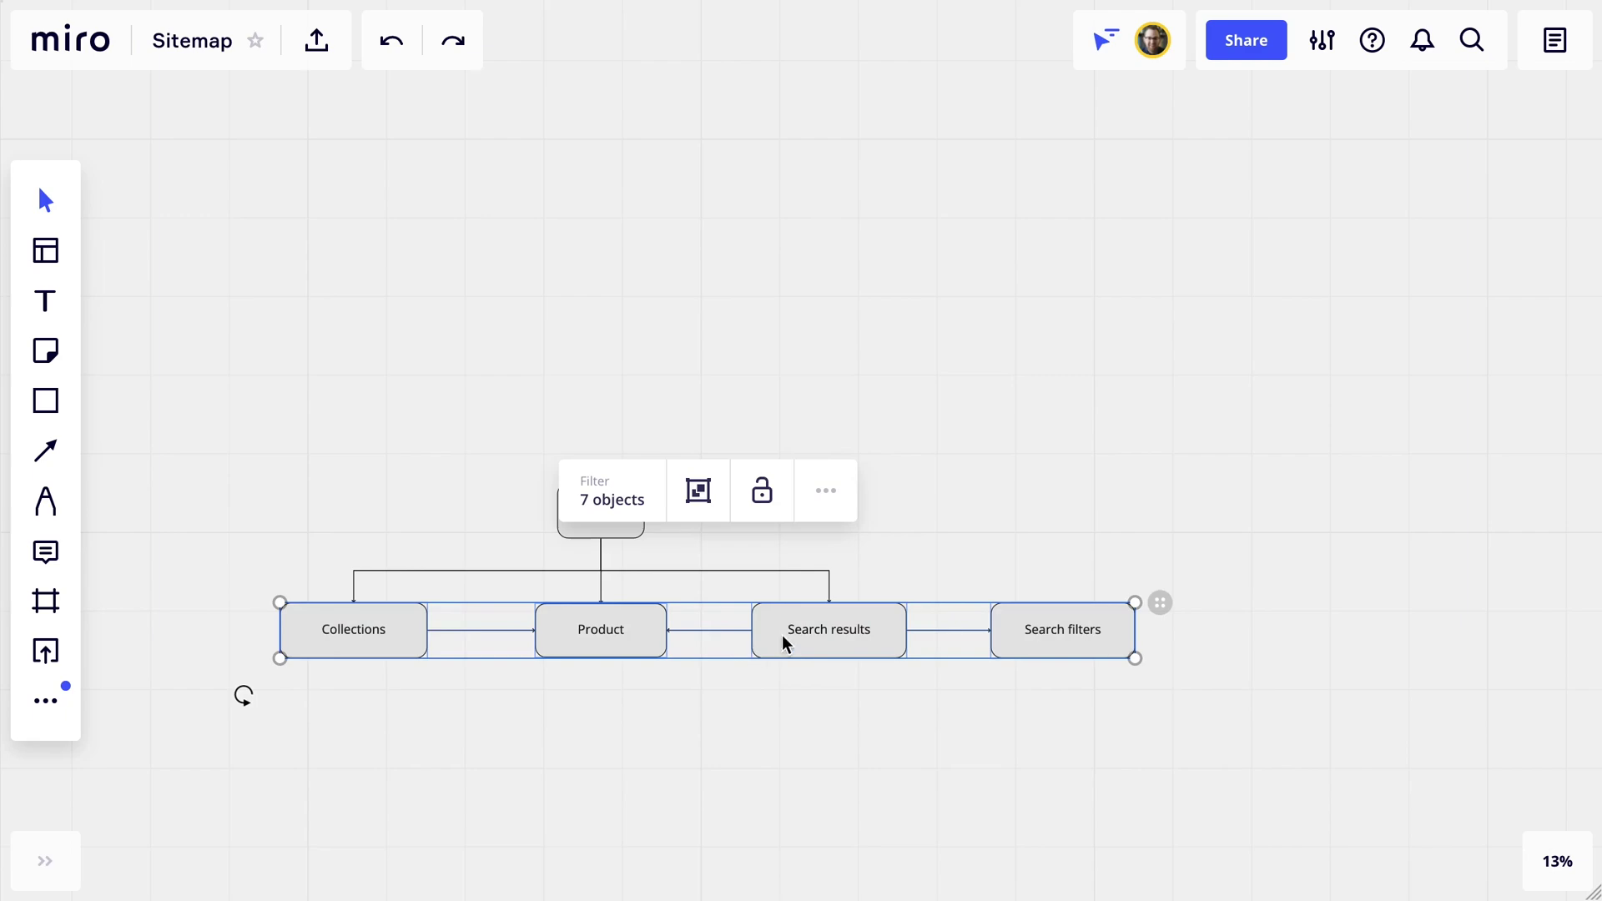
drag(818, 633, 818, 703)
key(ctrl+v)
Turn the Navbar box into a wide diamond positioned above the diagram.
click(689, 187)
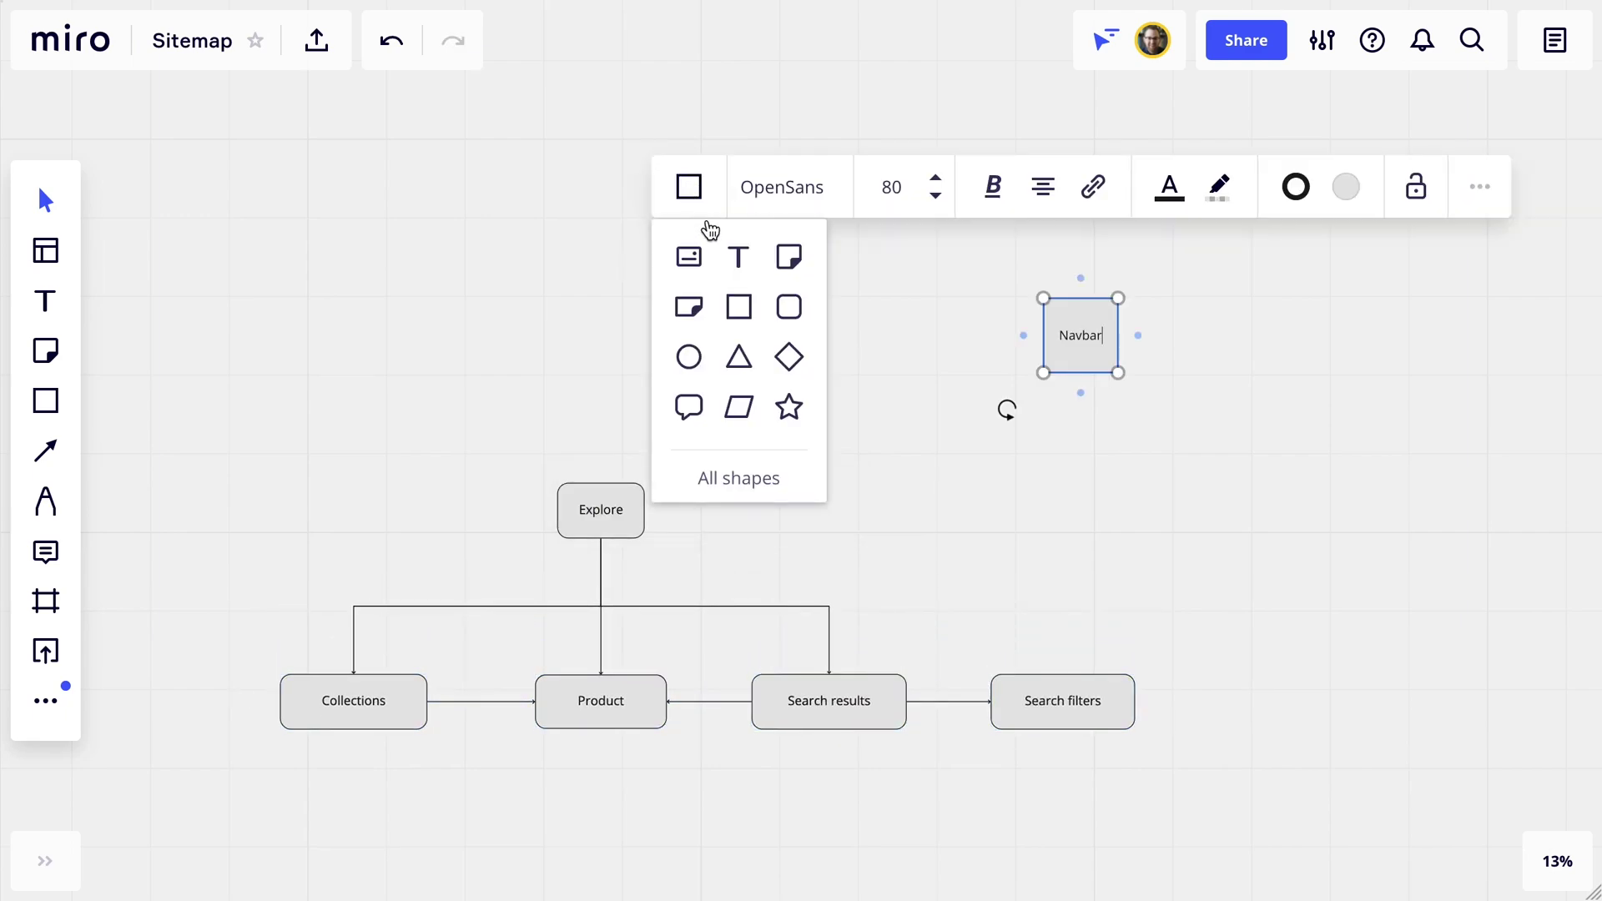
click(788, 360)
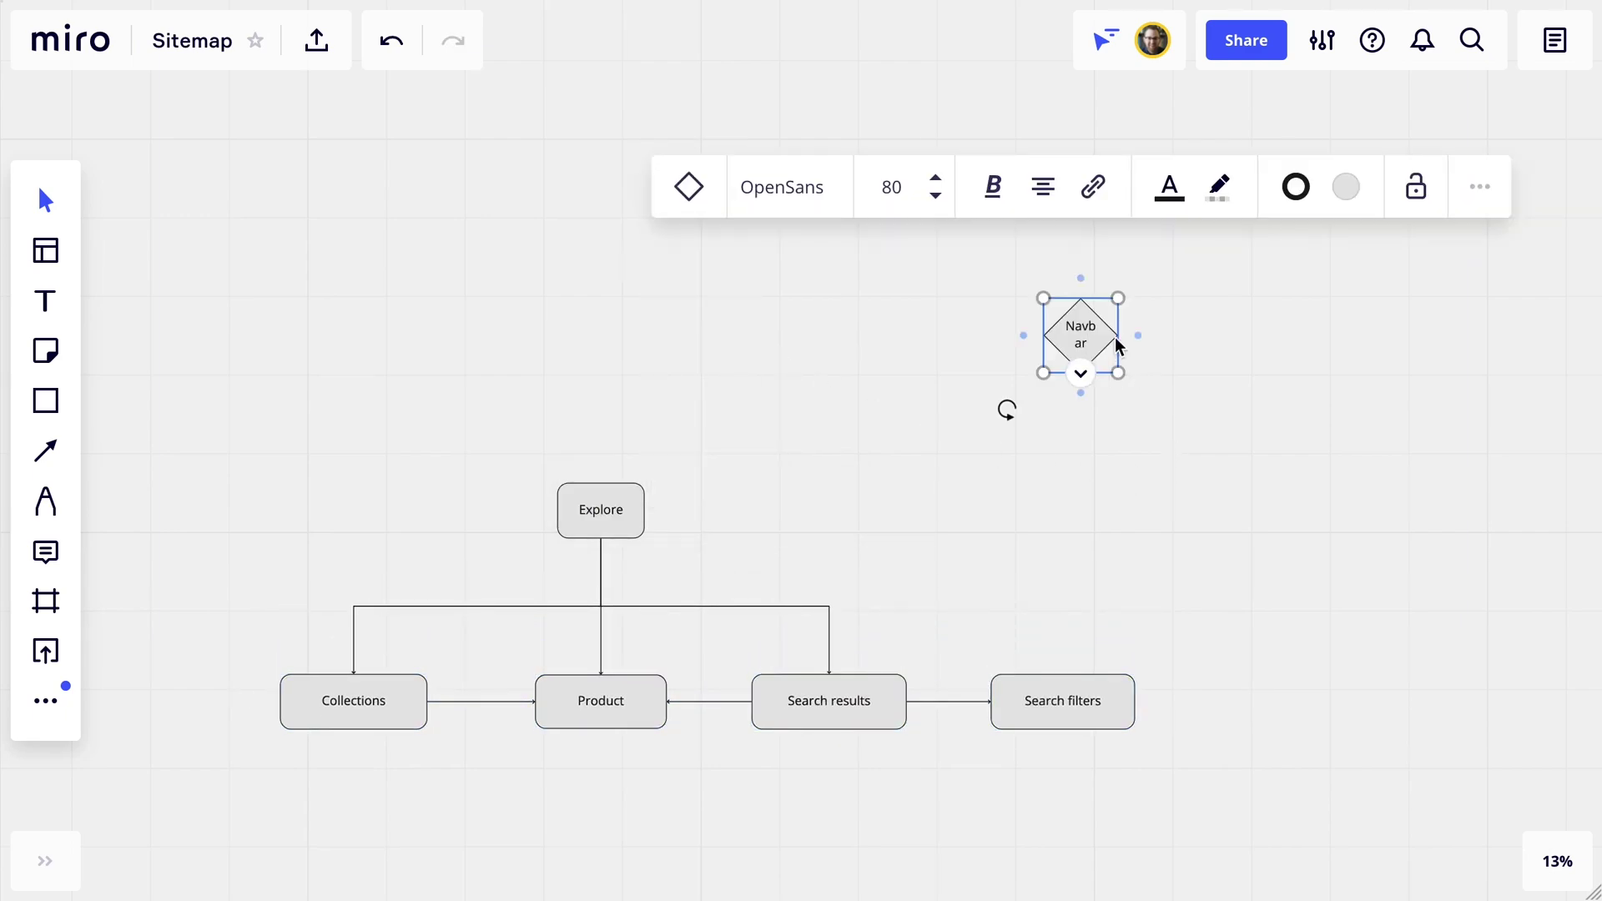
drag(1119, 345, 601, 482)
click(1159, 454)
Connect Navbar down to Explore and place a new box to the right of Explore.
key(l)
click(947, 489)
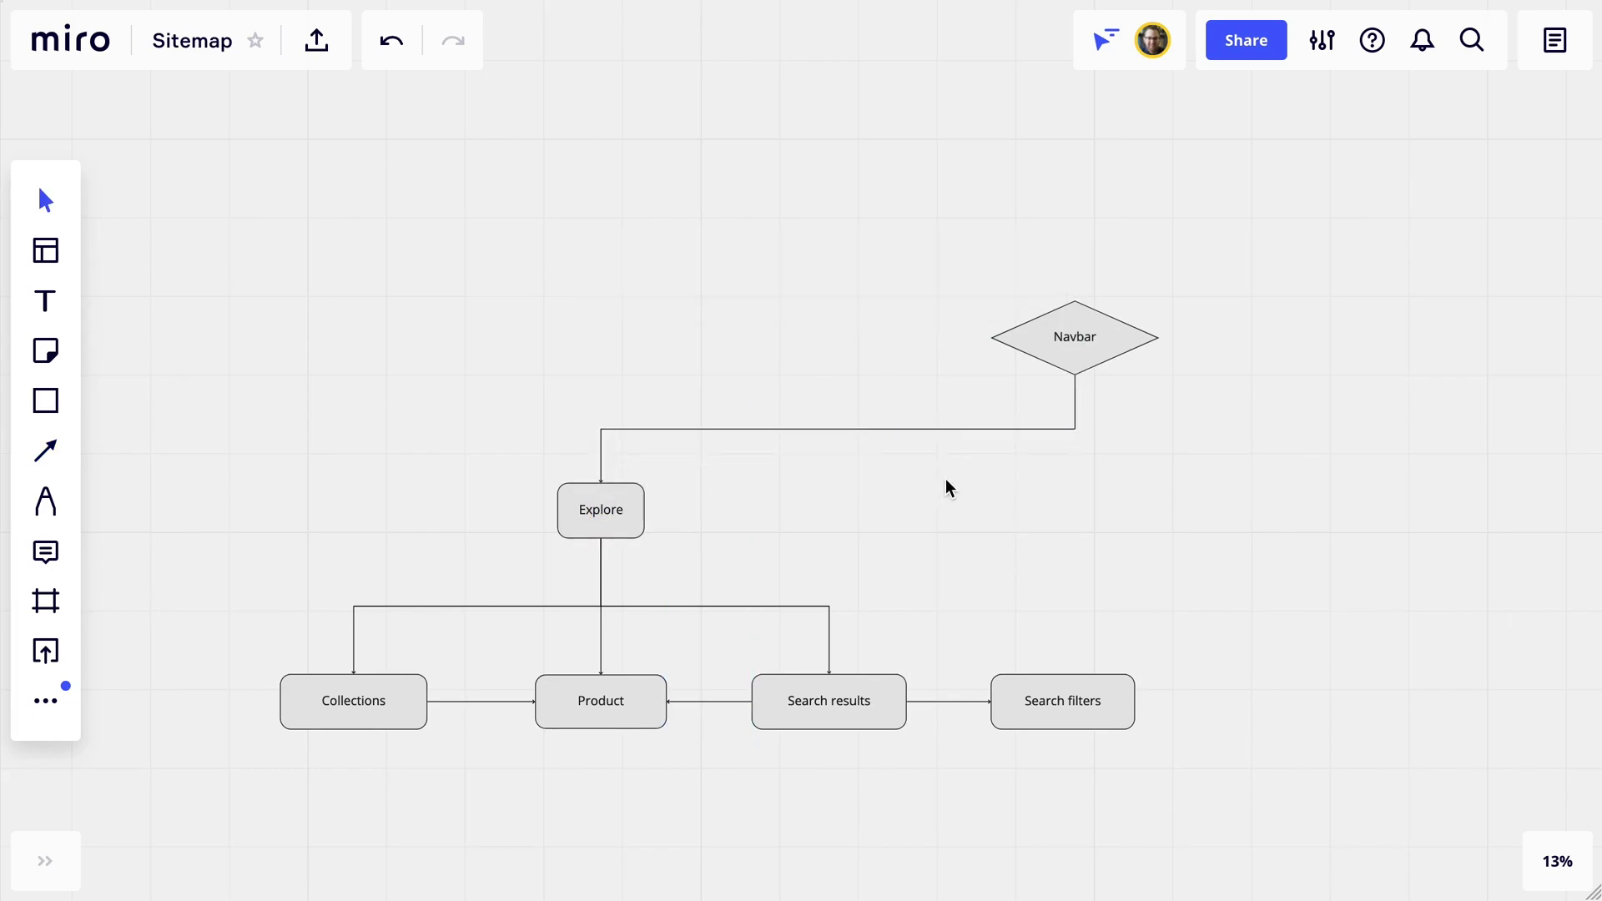
key(r)
click(1266, 469)
Make the new box a widened rounded 'Favorite' box connected down from Navbar.
text(Fa)
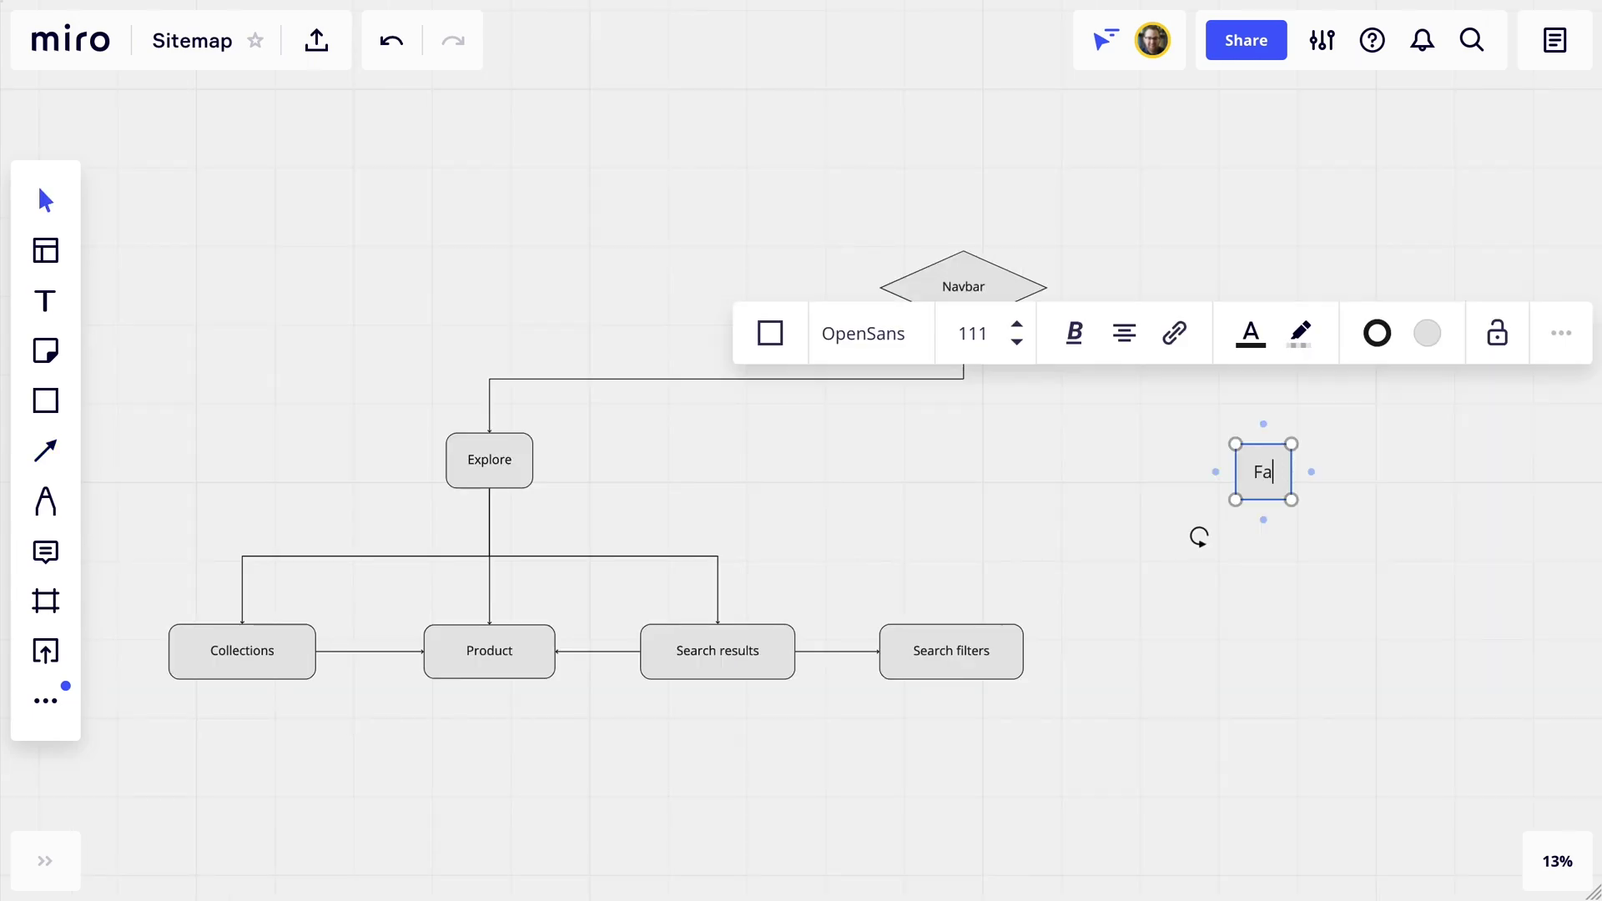
text(vorites)
click(770, 333)
click(869, 450)
drag(1291, 471, 1288, 459)
click(1005, 378)
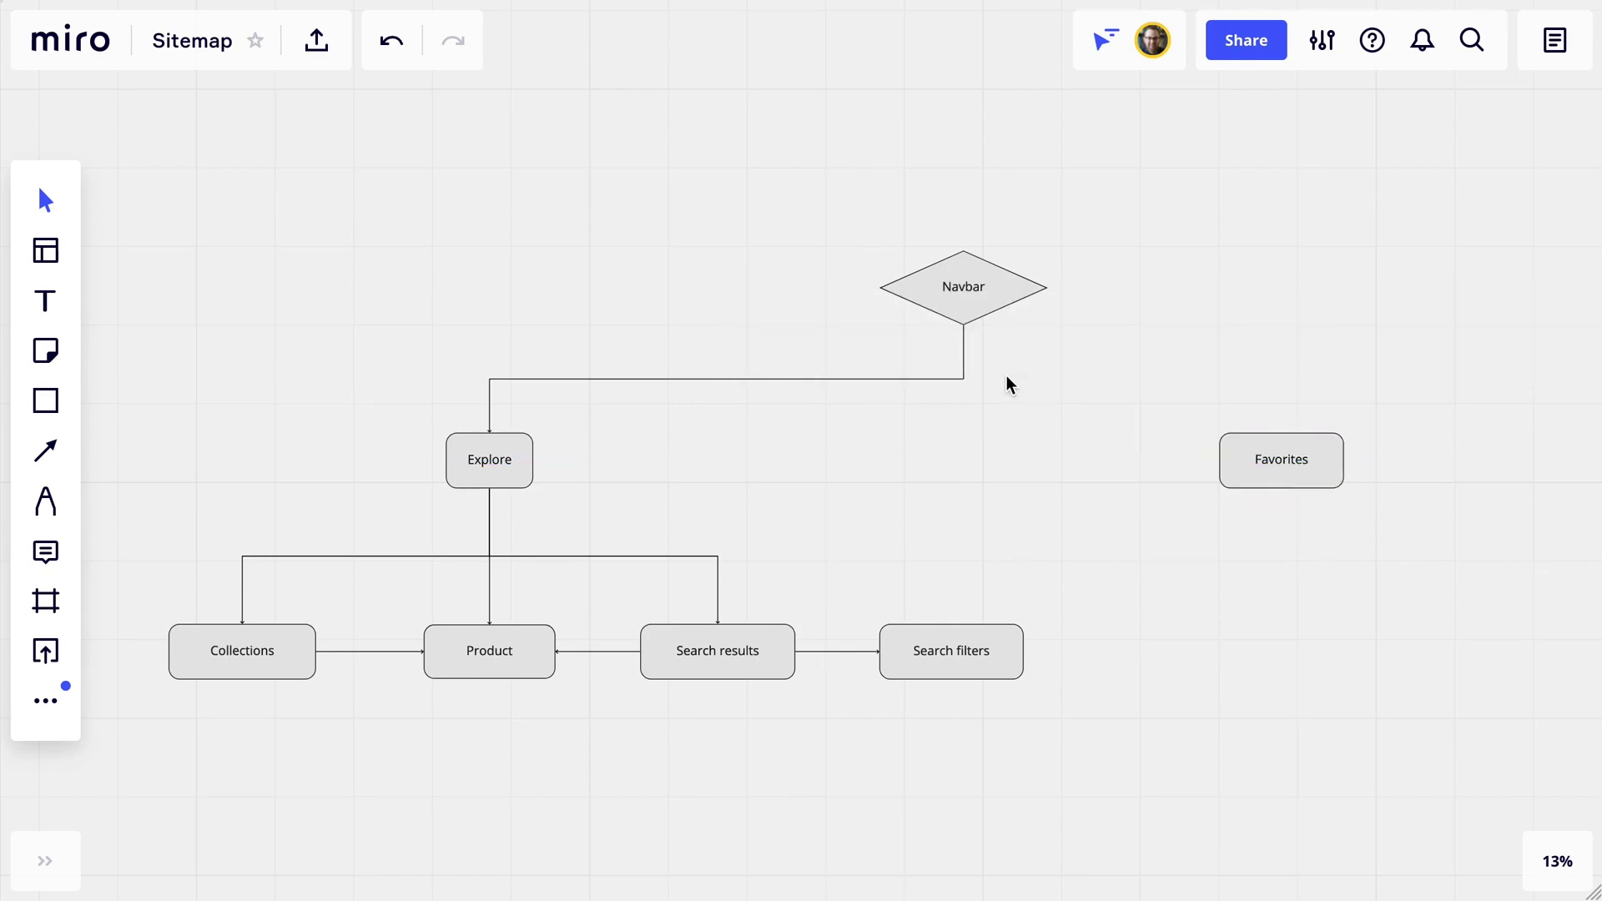
key(l)
mouse_move(964, 324)
mouse_down()
mouse_move(1202, 391)
mouse_move(1282, 433)
mouse_up()
key(Escape)
Add a widened 'Cart' box right of Favorites and connect Navbar down to it.
scroll(1327, 330, right, 5)
key(r)
click(1131, 473)
text(Cart)
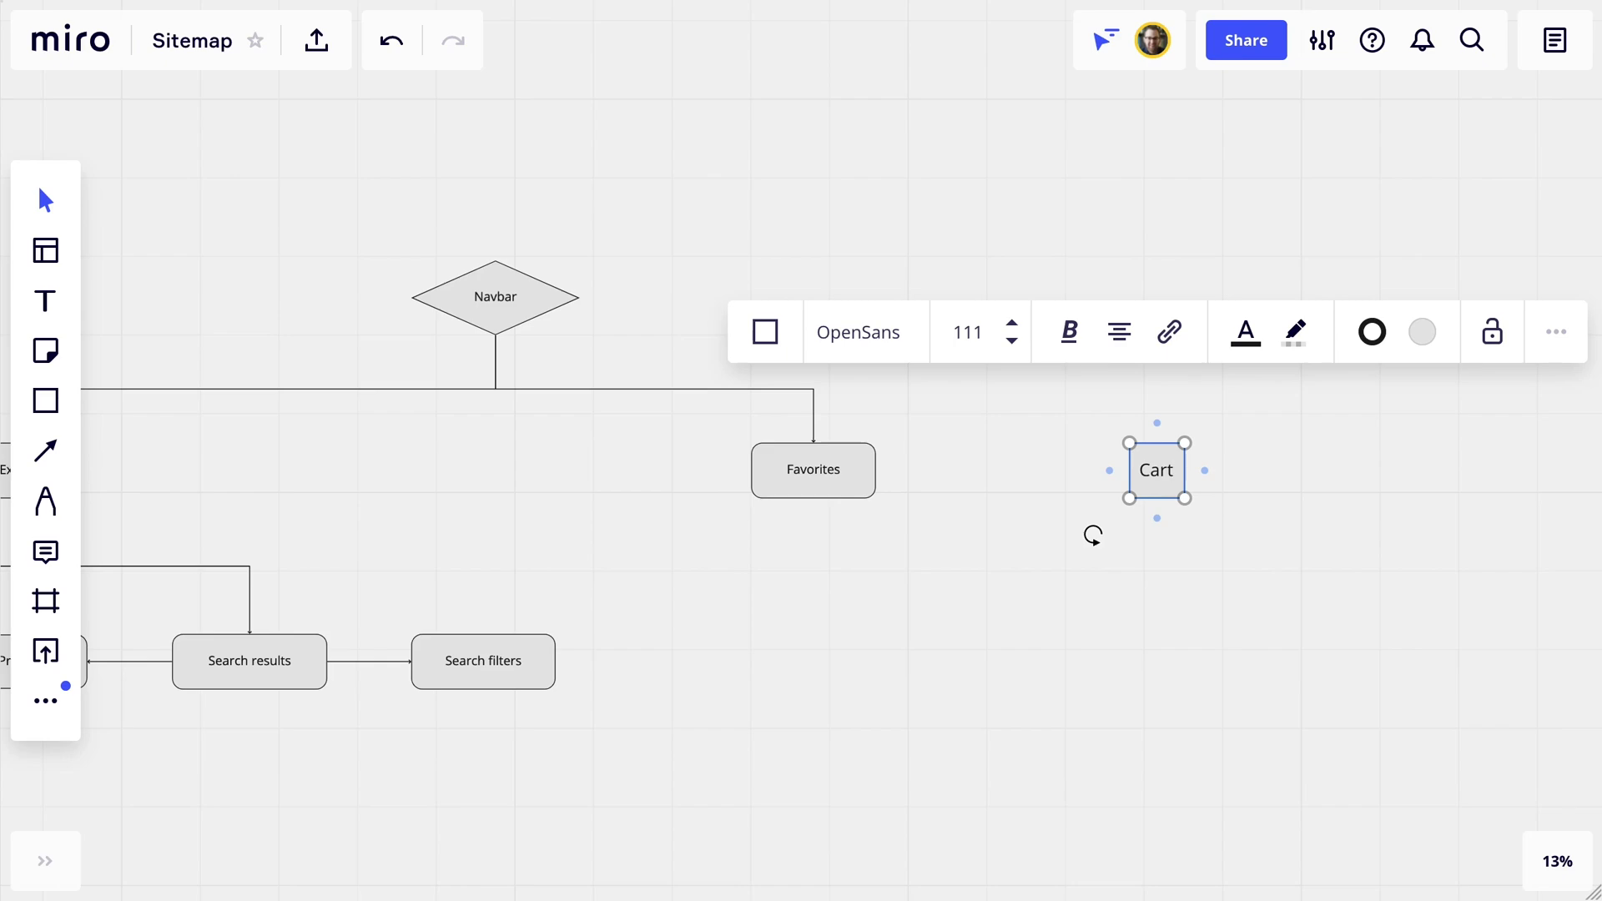
drag(1185, 470, 1247, 474)
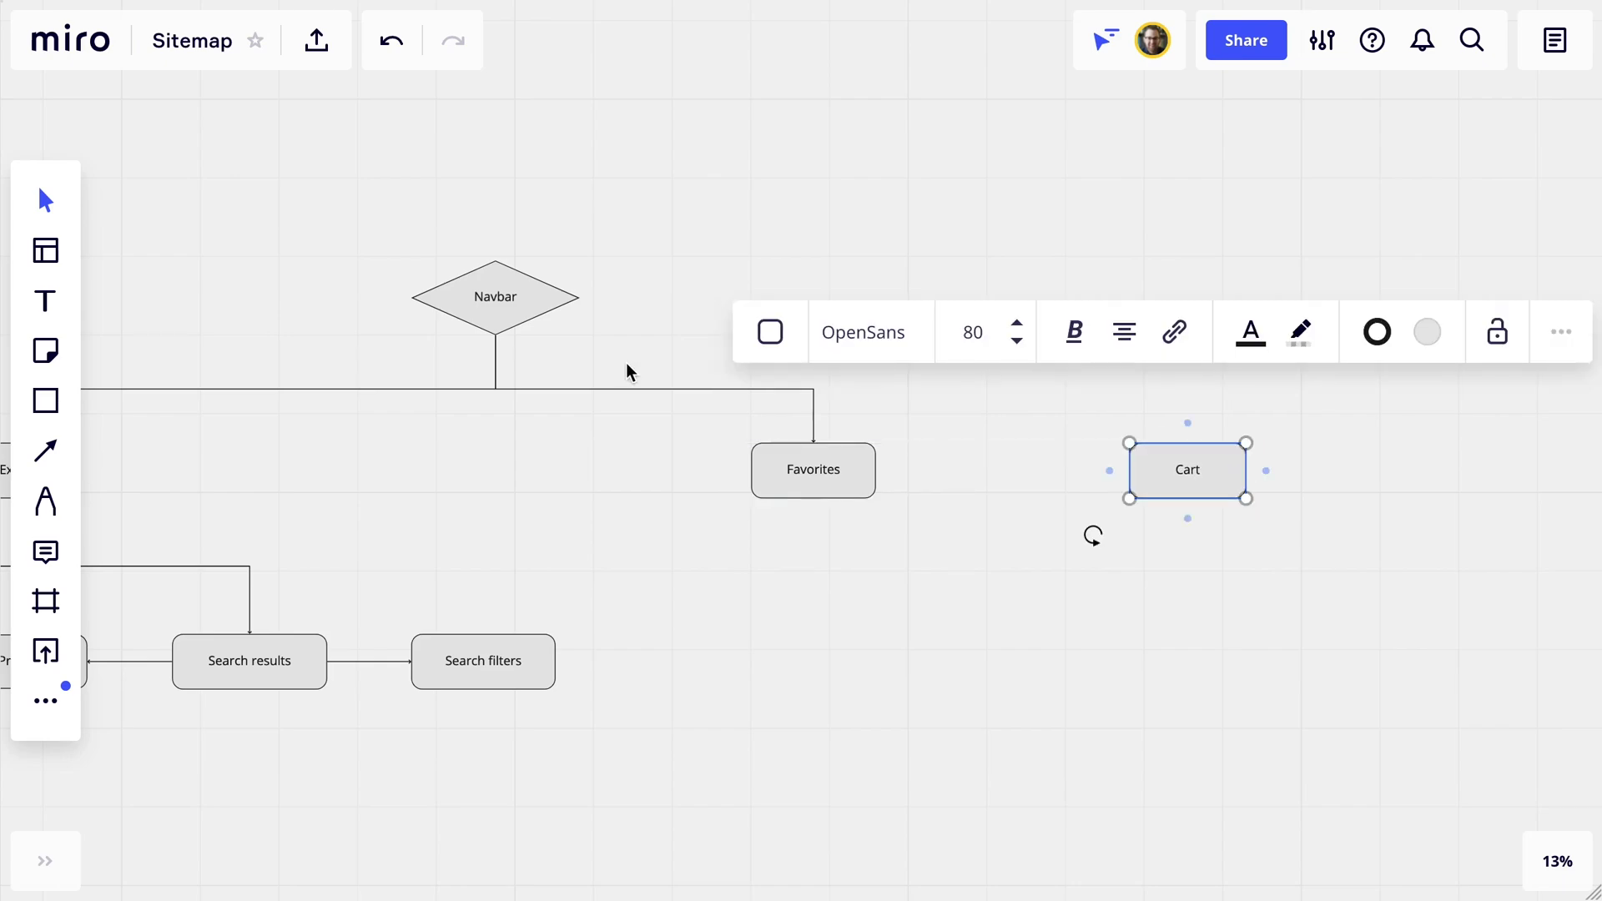
key(l)
mouse_move(495, 334)
mouse_down()
mouse_move(1172, 422)
mouse_move(1188, 443)
mouse_up()
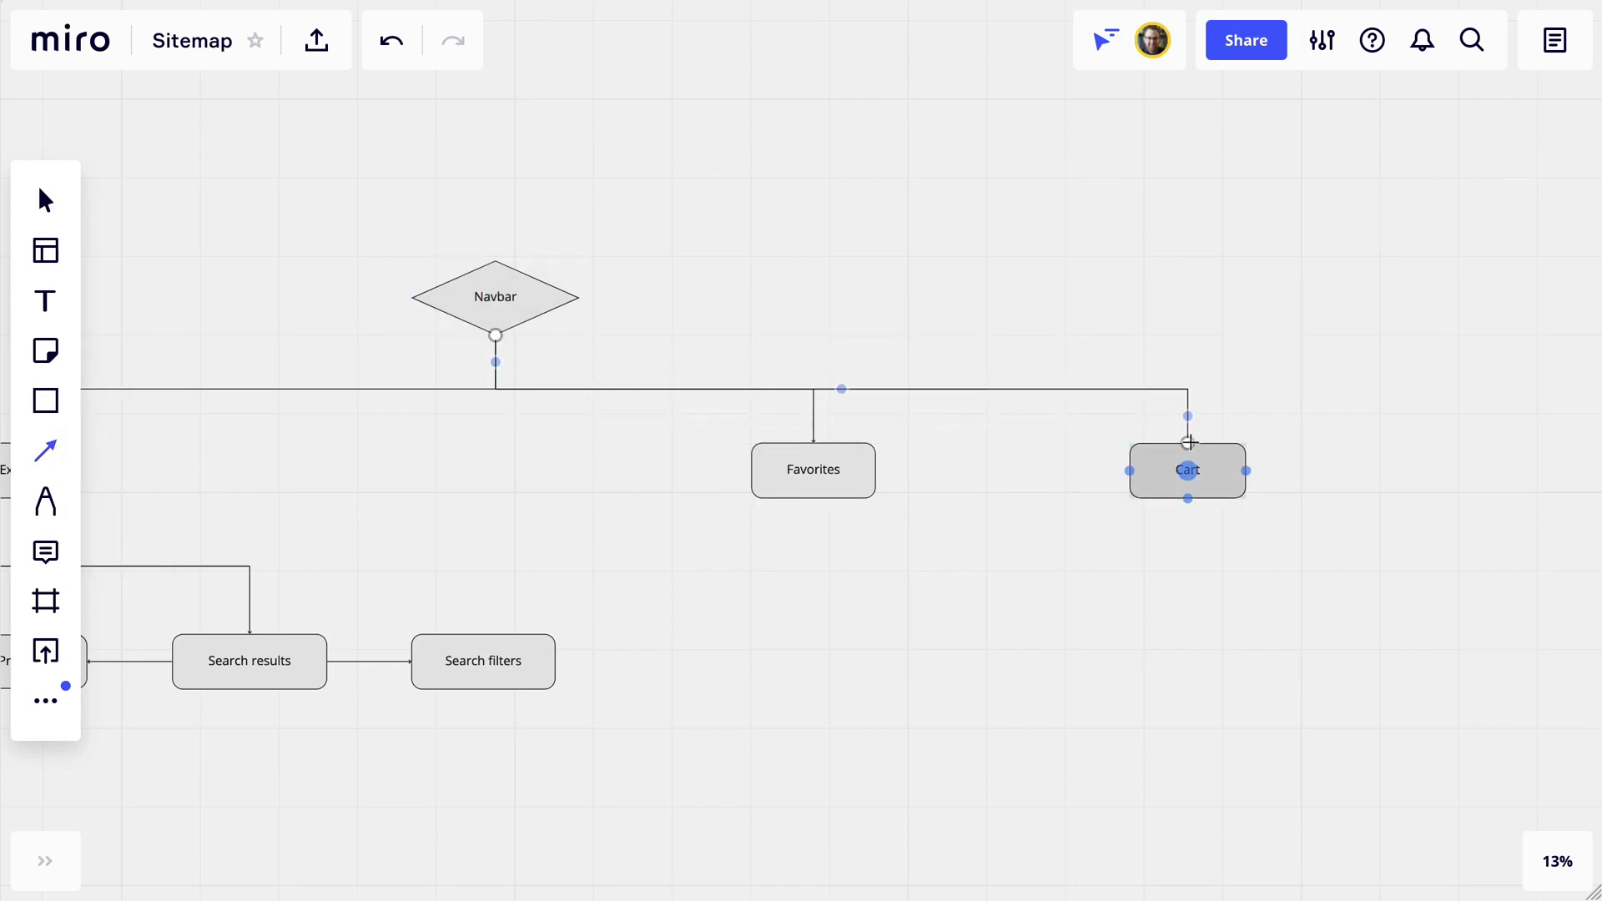
Place a 'Check out' box below Cart.
key(s)
click(1189, 605)
text(Check out)
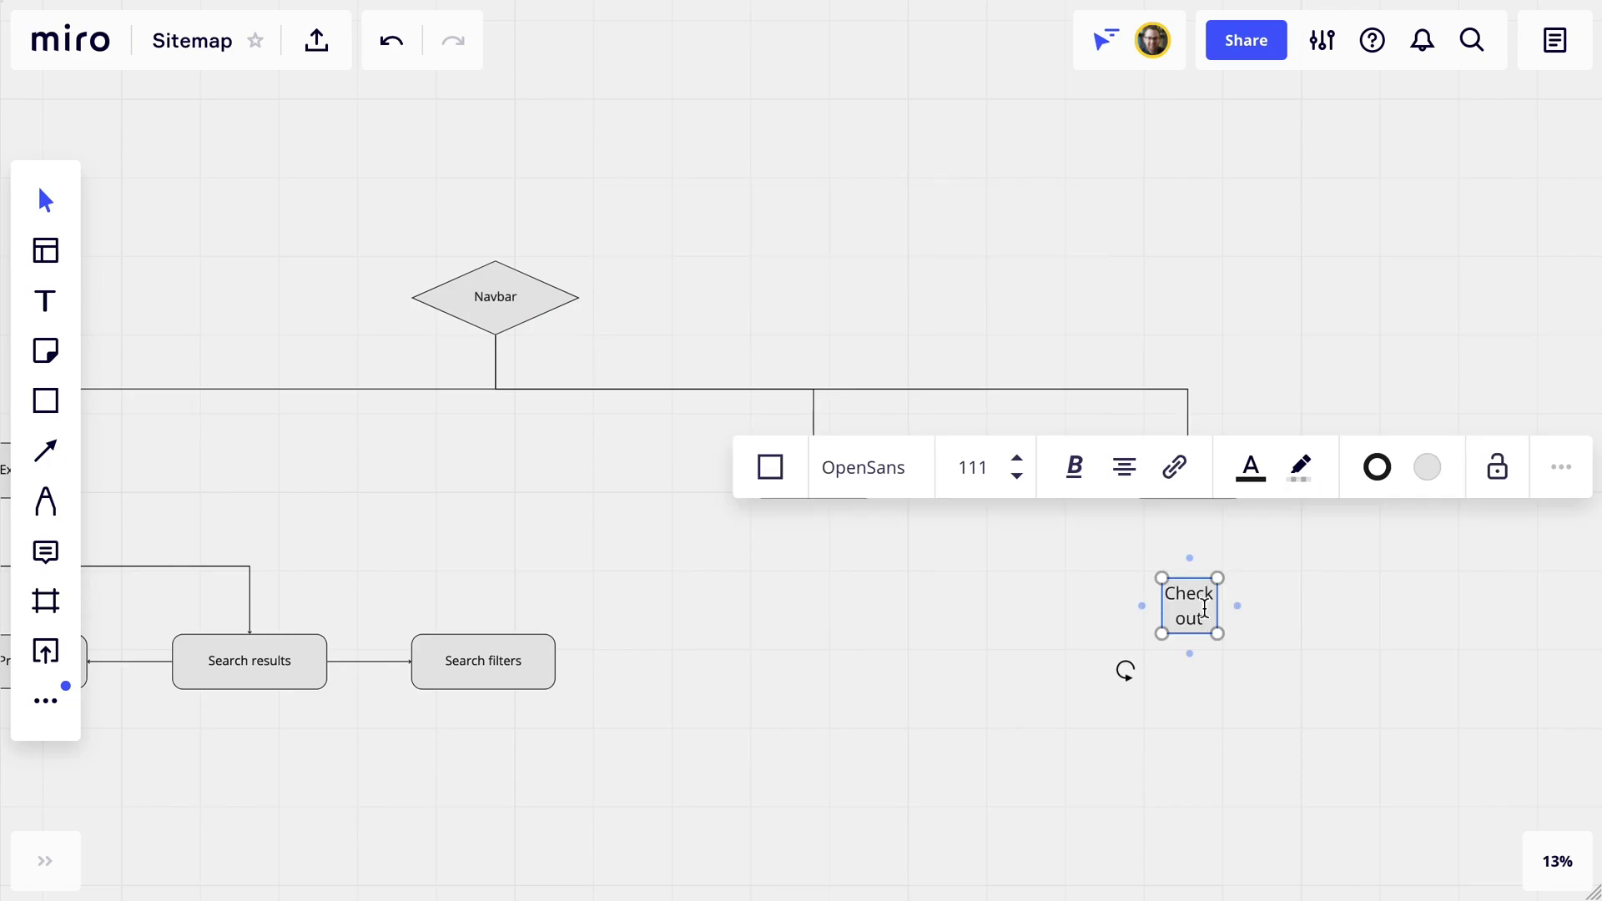
key(Escape)
Connect Cart down to Checkout and Navbar down to Account.
key(l)
drag(1188, 468, 1189, 594)
scroll(317, 324, right, 4)
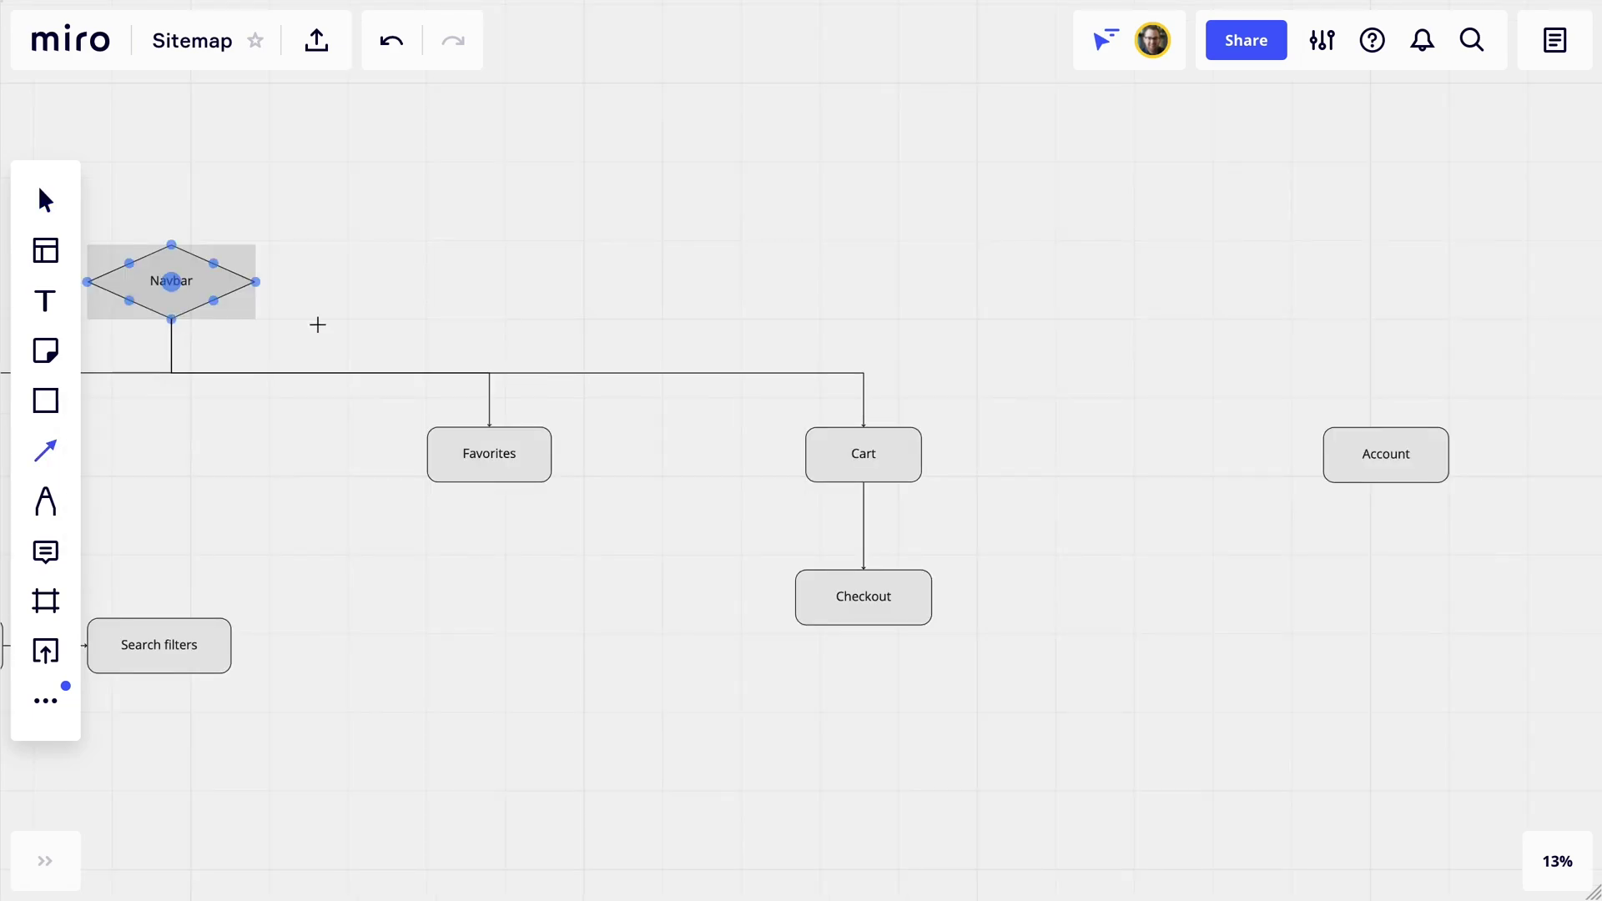
drag(171, 320, 1428, 417)
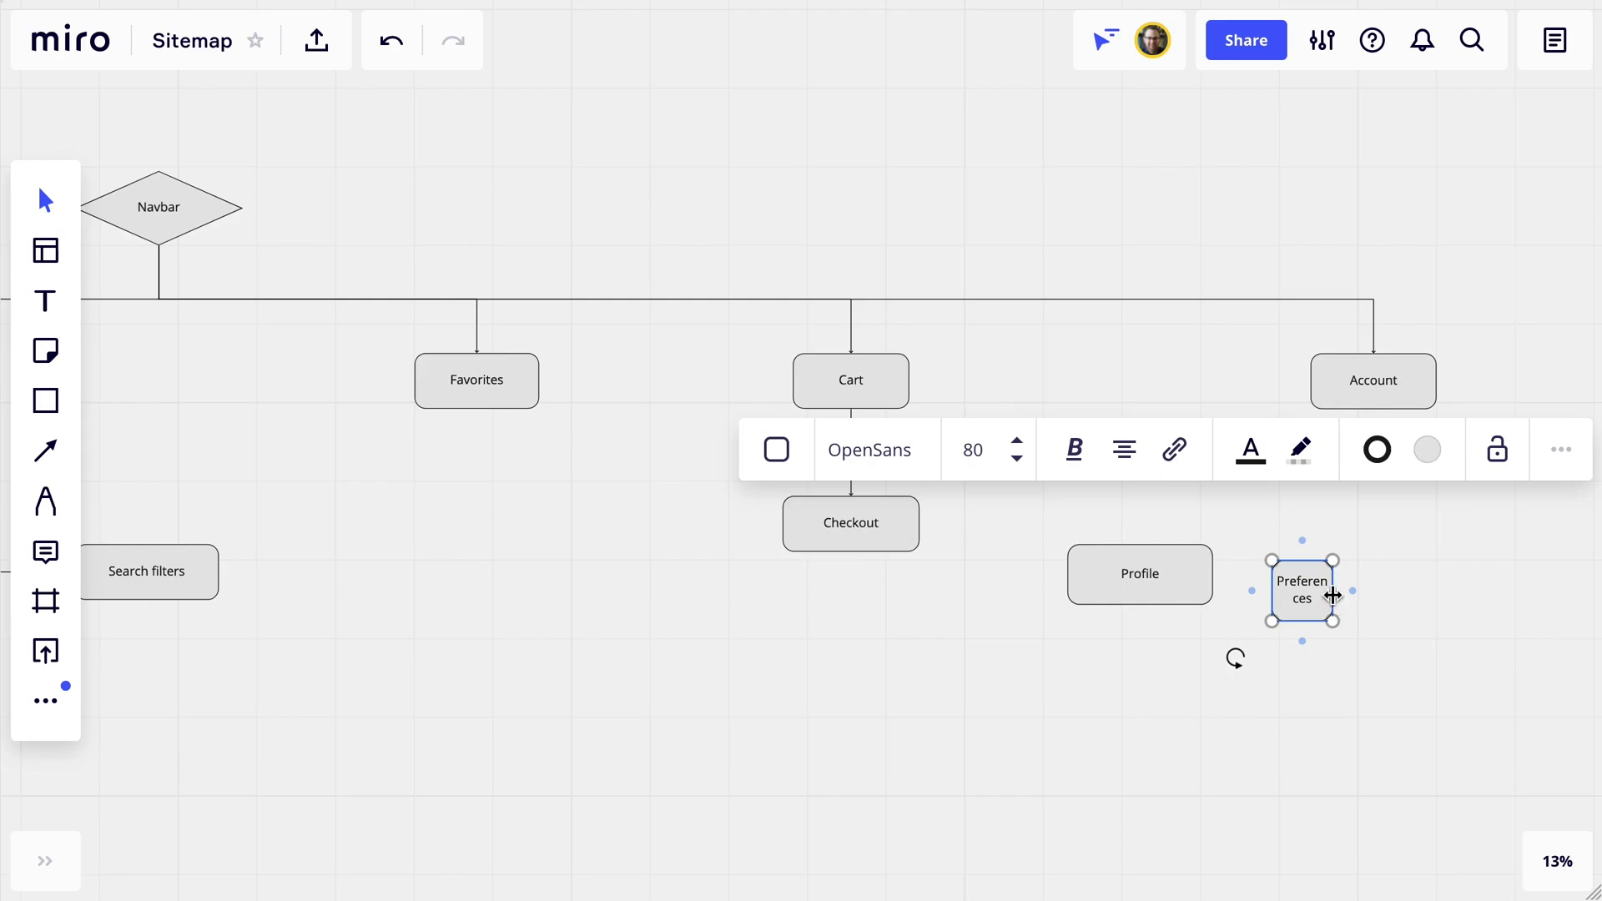
Widen the Preferences box, label the Payment box, and align the row of Account pages.
drag(1333, 595, 1419, 597)
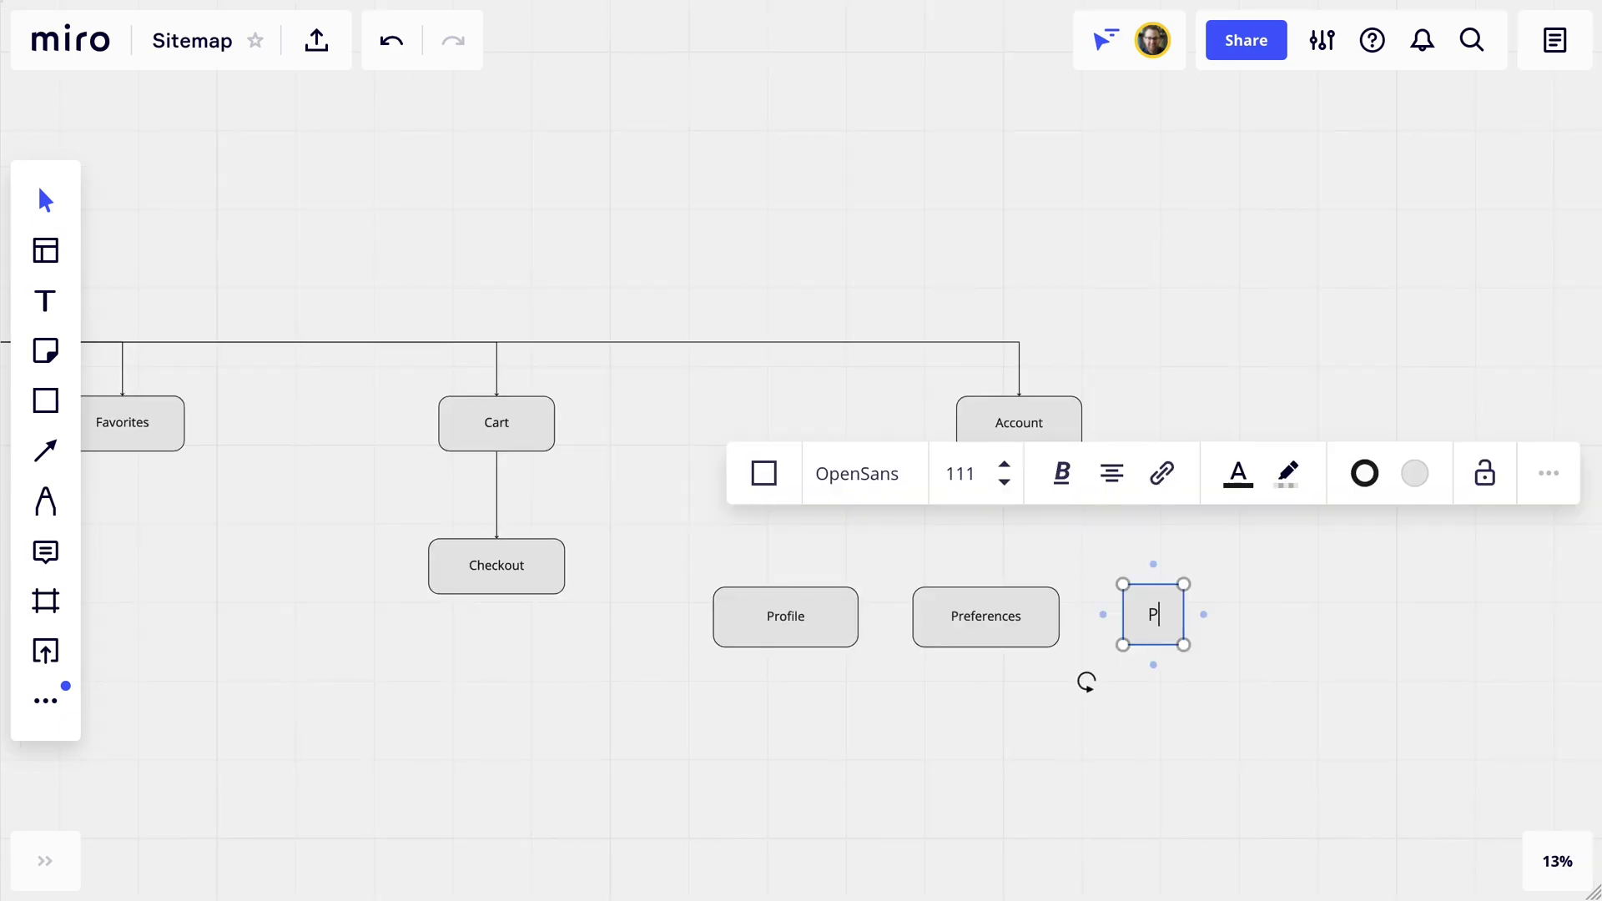
text(ayment)
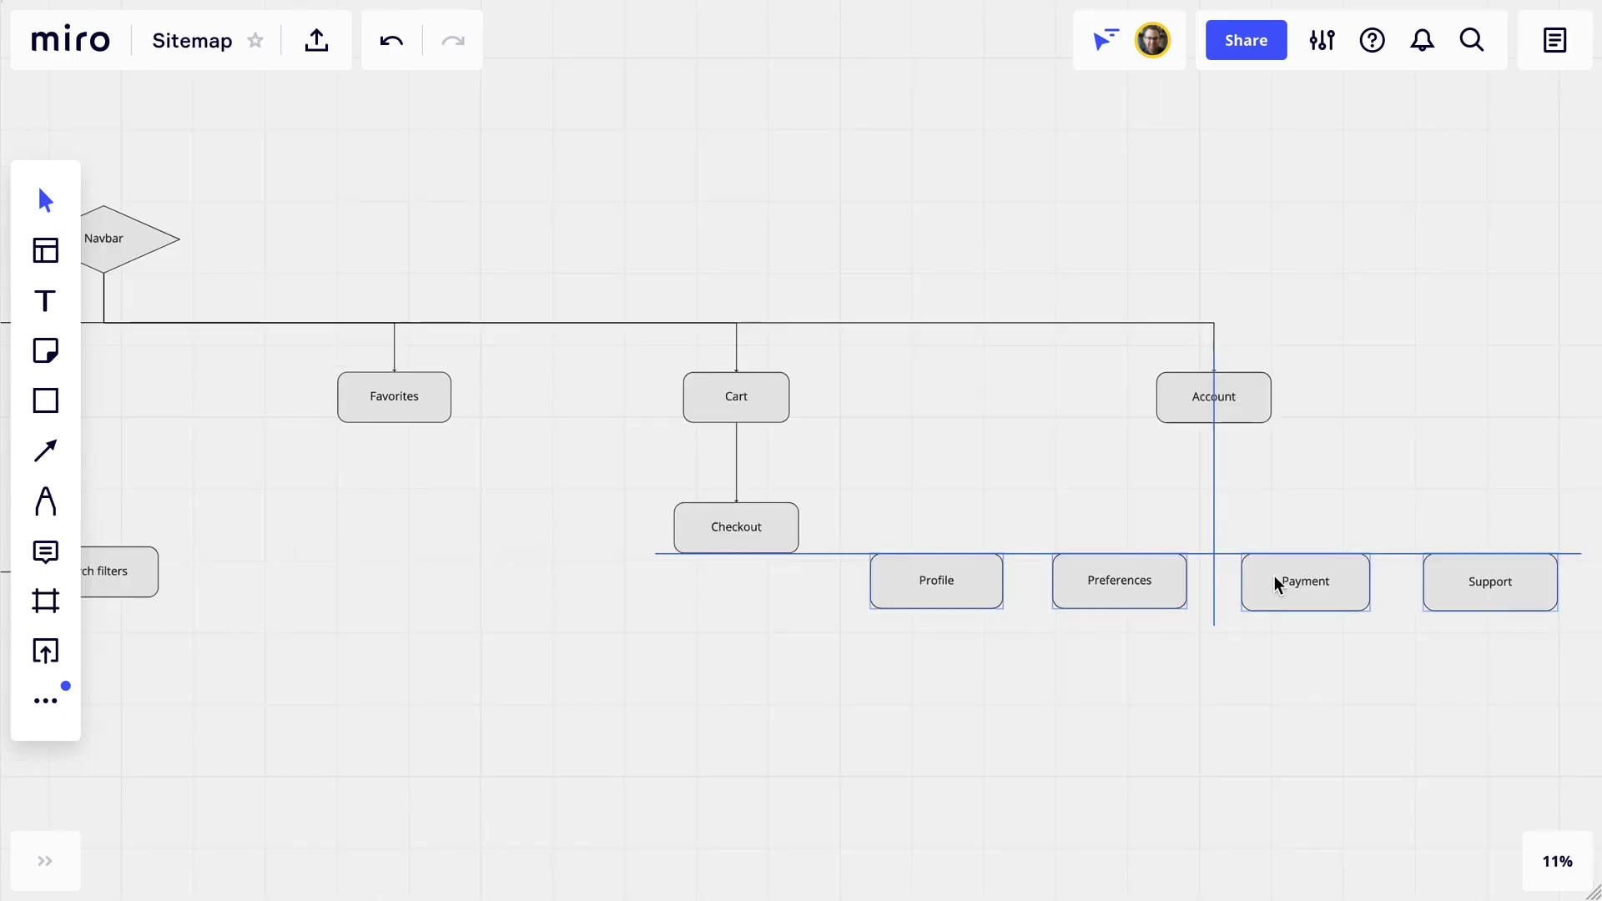
drag(1274, 582, 1274, 574)
Connect Account down to Profile, Preferences, Payment and Support.
key(l)
mouse_move(1214, 424)
mouse_down()
mouse_move(936, 549)
mouse_move(1491, 549)
mouse_up()
key(Escape)
scroll(871, 379, down, 3)
drag(597, 380, 871, 379)
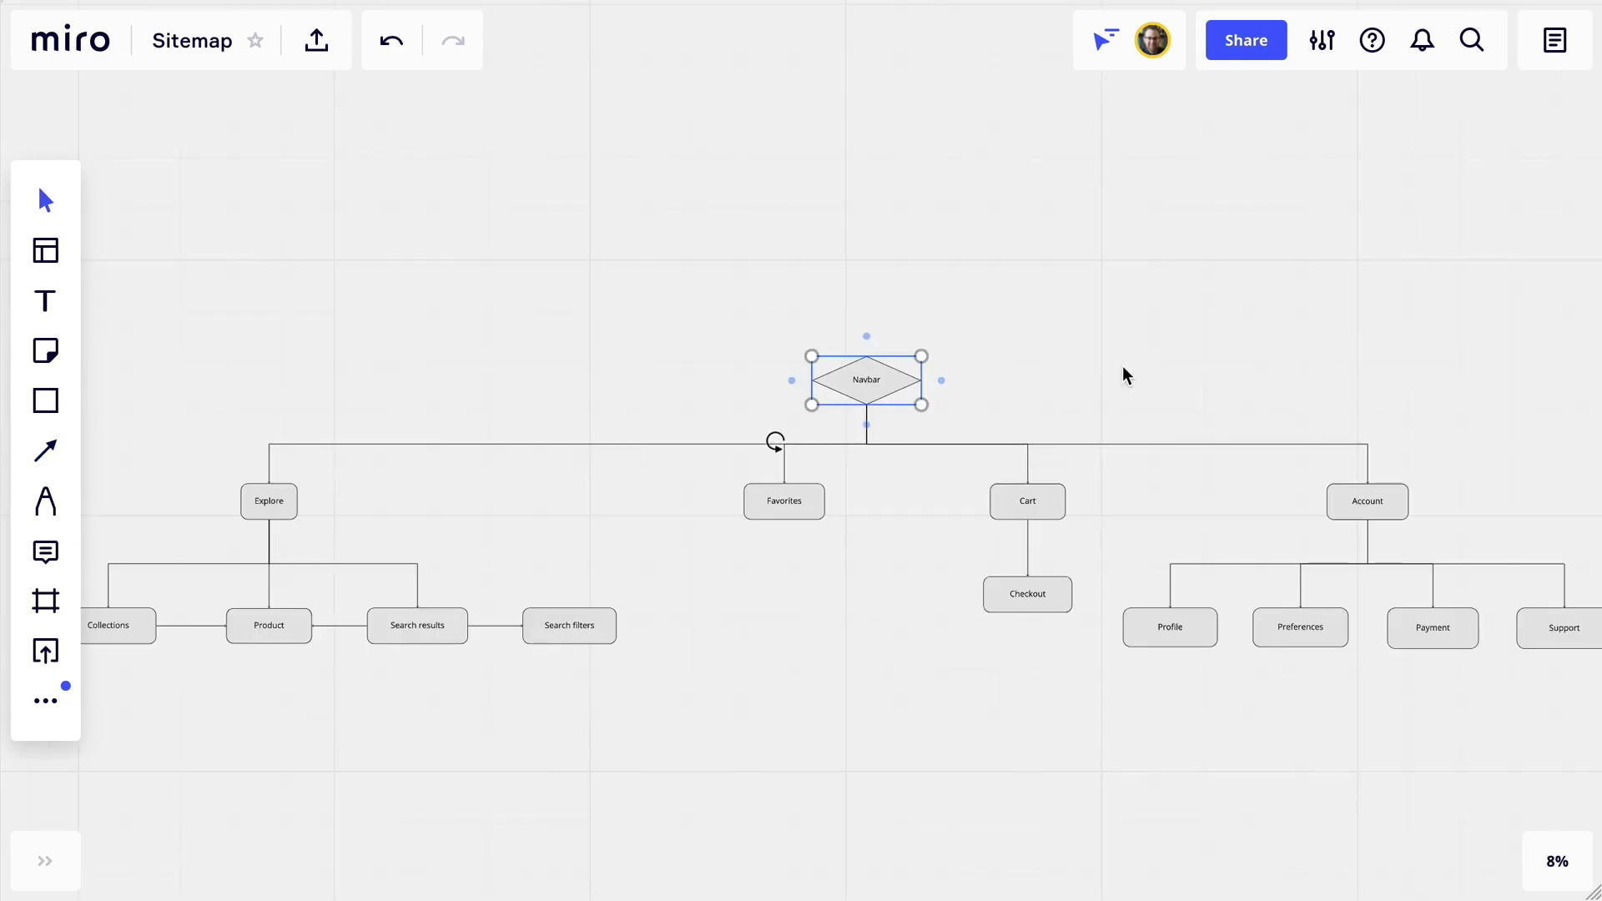
click(1094, 409)
Shrink the Splash text to 80 and add Sign up and Log in boxes beside it.
scroll(1077, 400, up, 3)
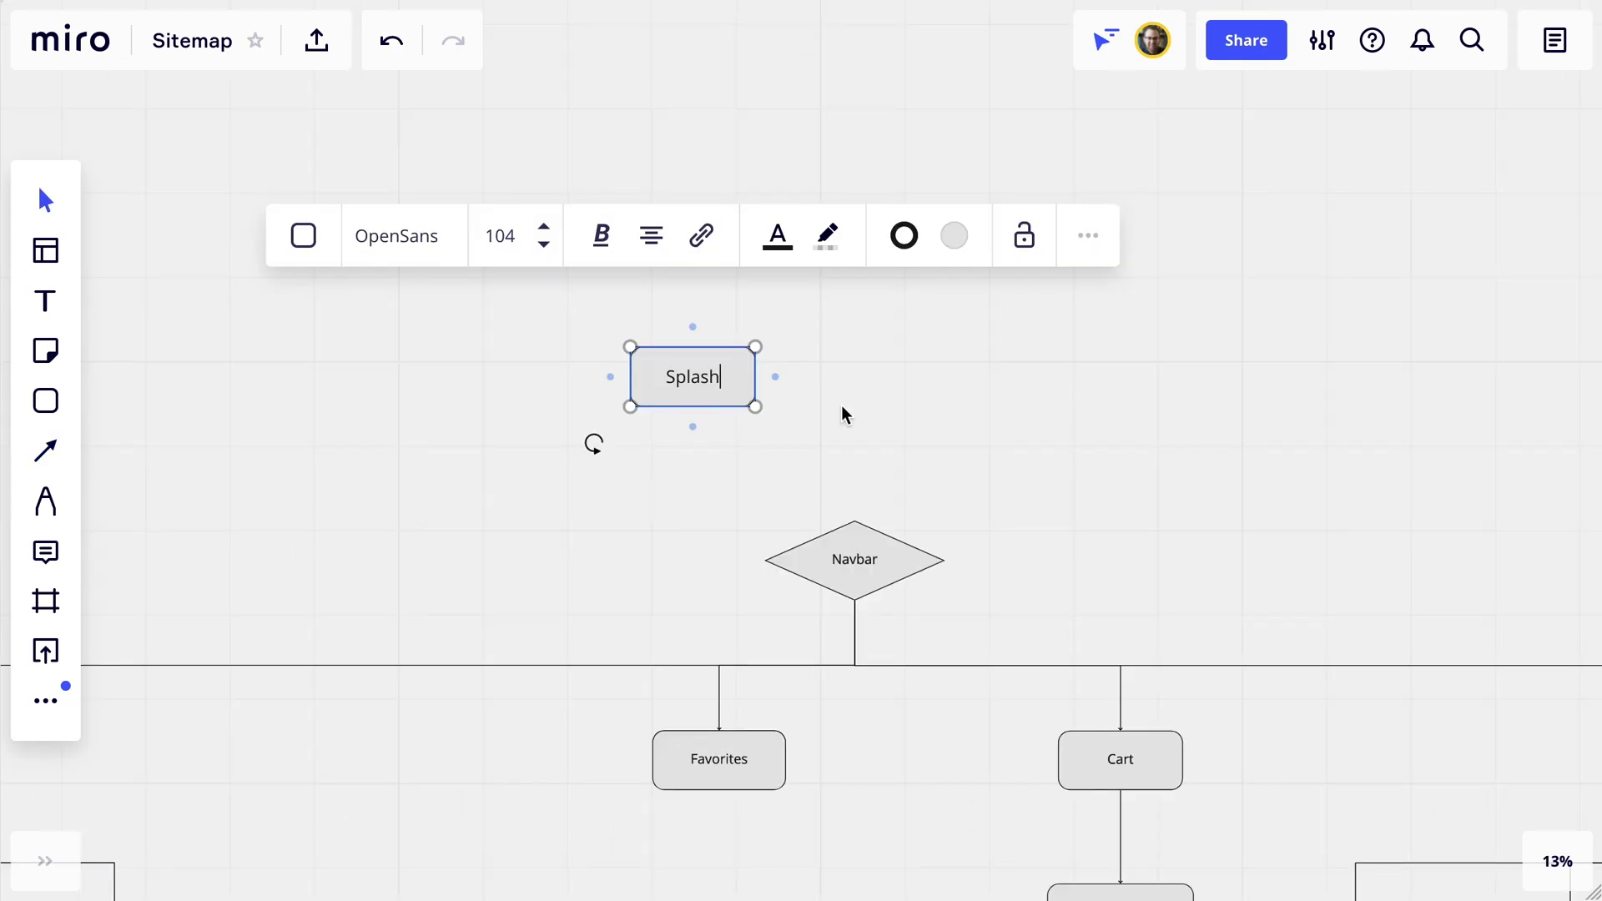
click(544, 244)
click(775, 377)
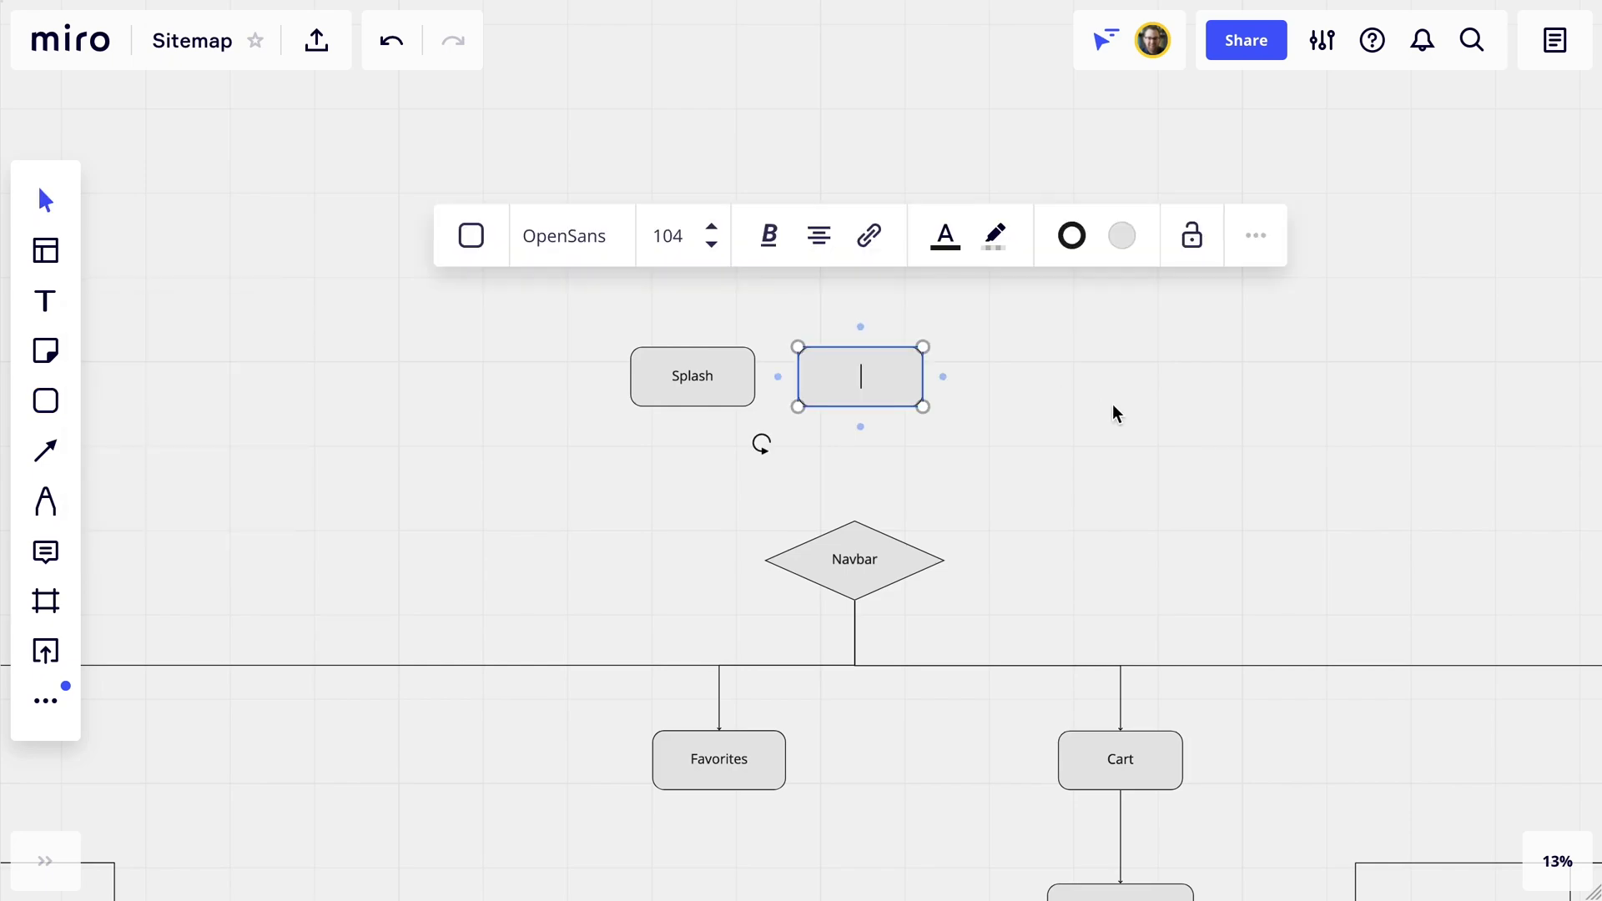
text(Sign up)
click(943, 377)
text(Log in)
click(656, 292)
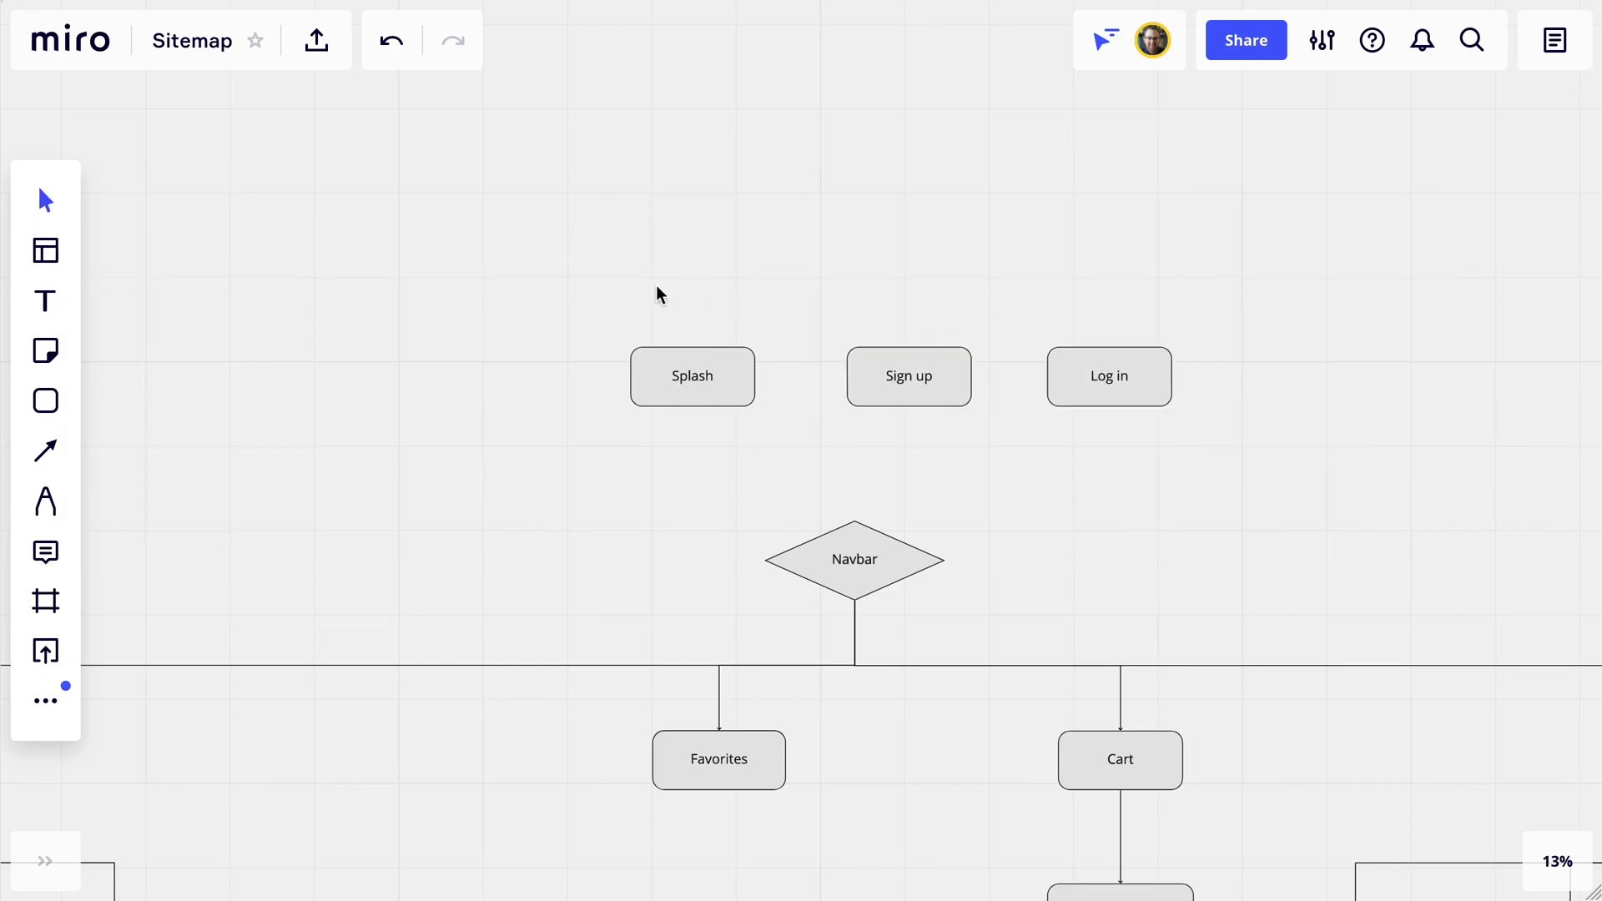
Distribute Splash, Sign up and Log in evenly horizontally and move them above Navbar.
drag(483, 258, 1173, 409)
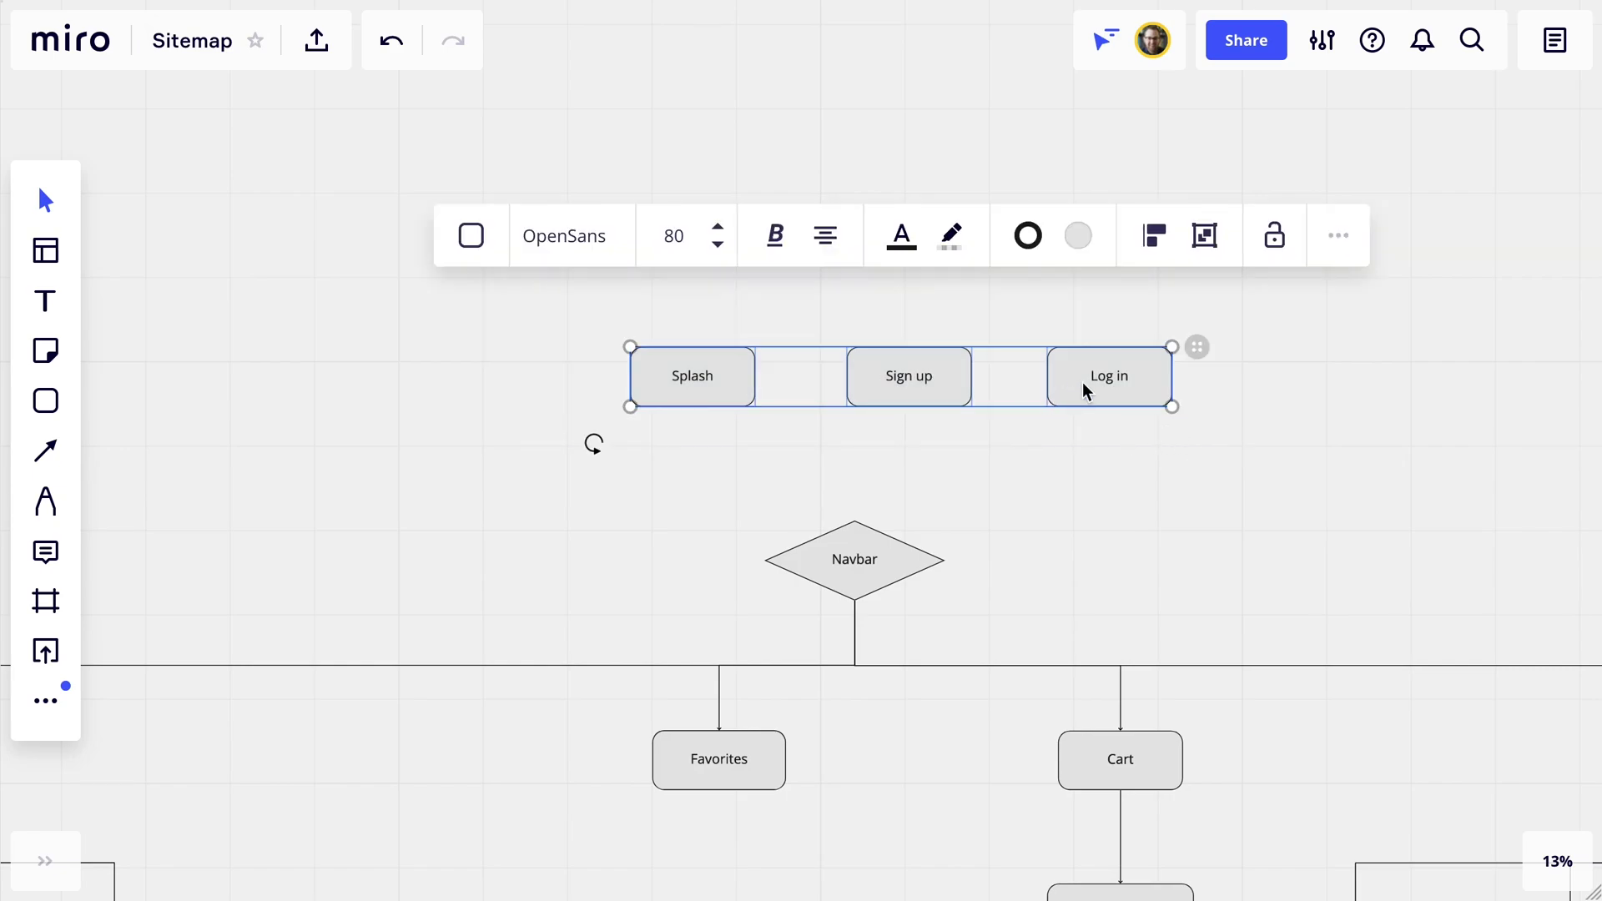
click(1154, 235)
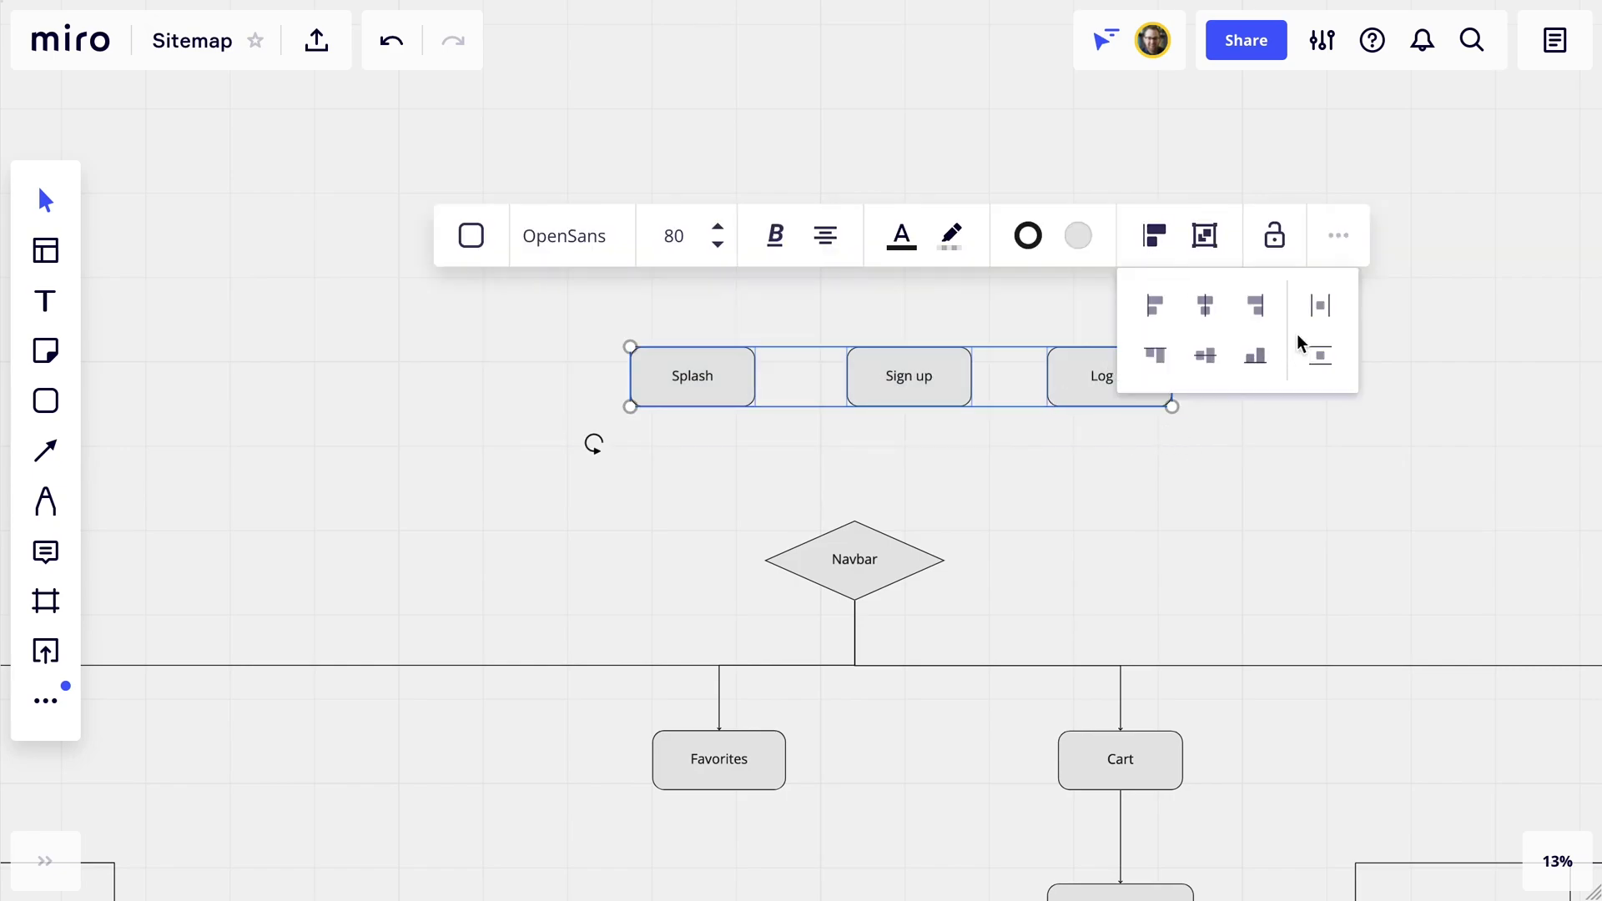
click(1322, 306)
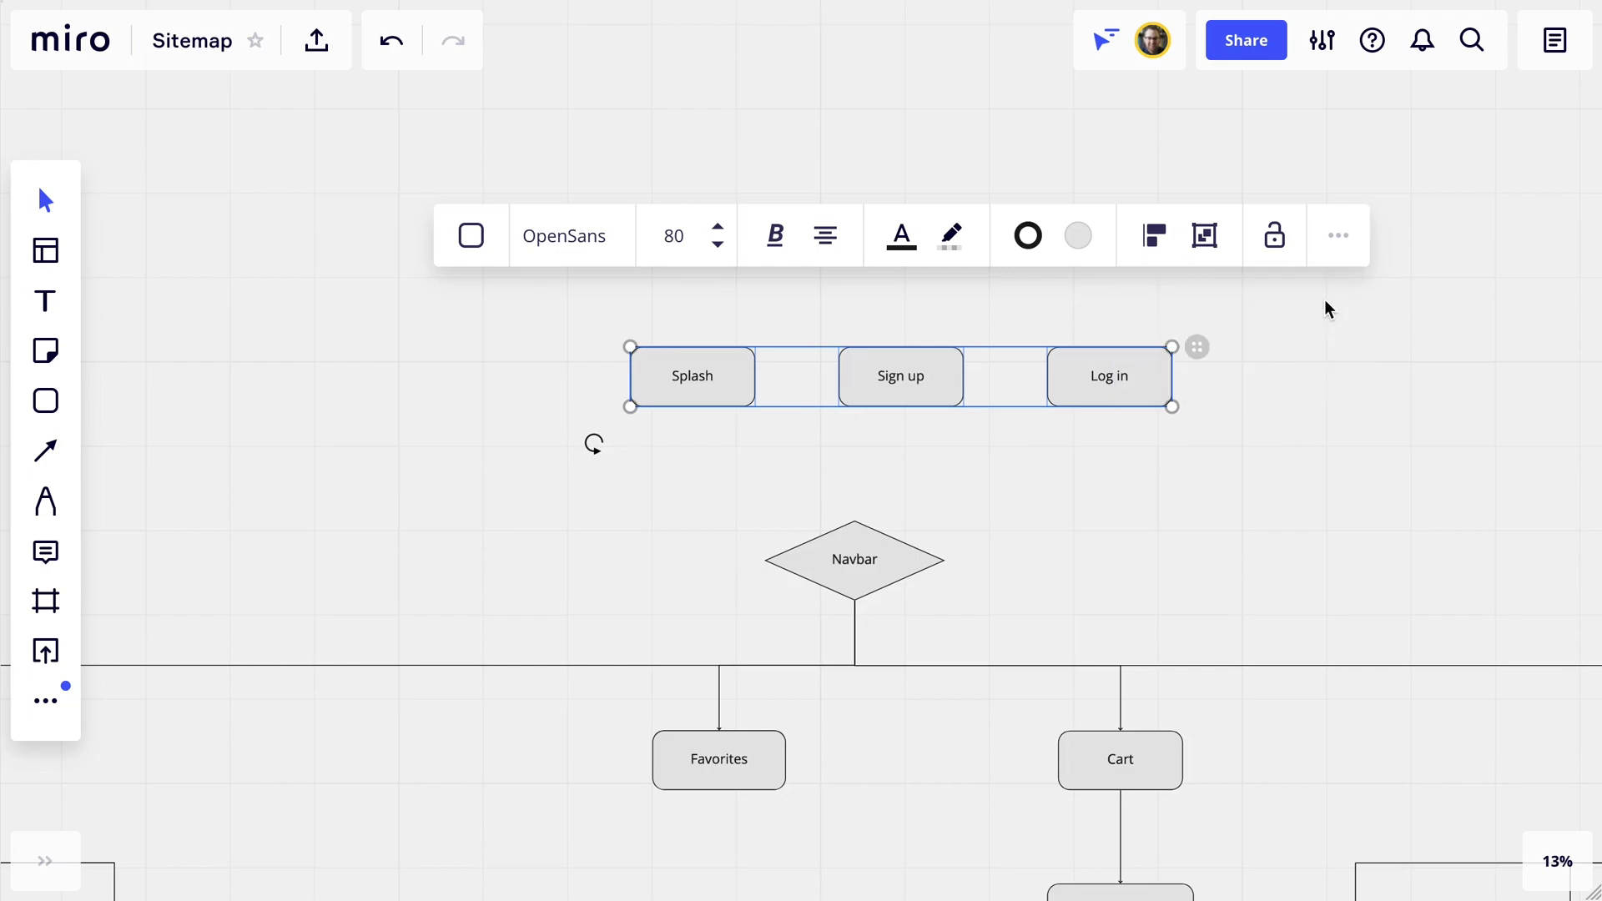
drag(1071, 408, 1029, 381)
Connect Splash to Sign up and add an 'Outside normal flow' sticky note beside Log in.
key(l)
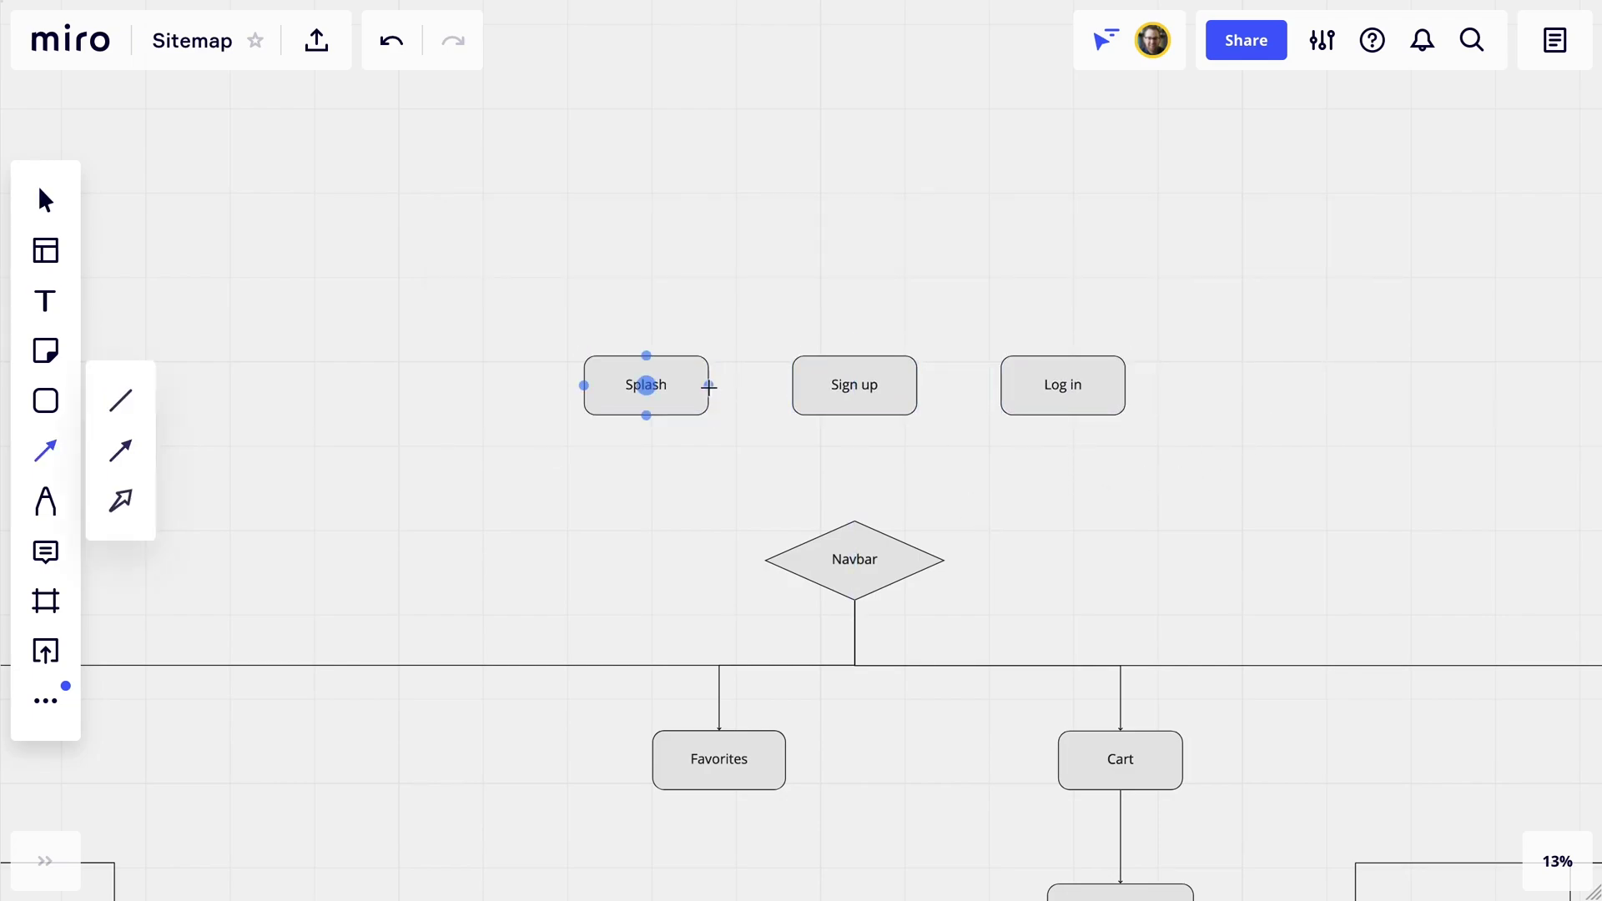
drag(710, 385, 792, 386)
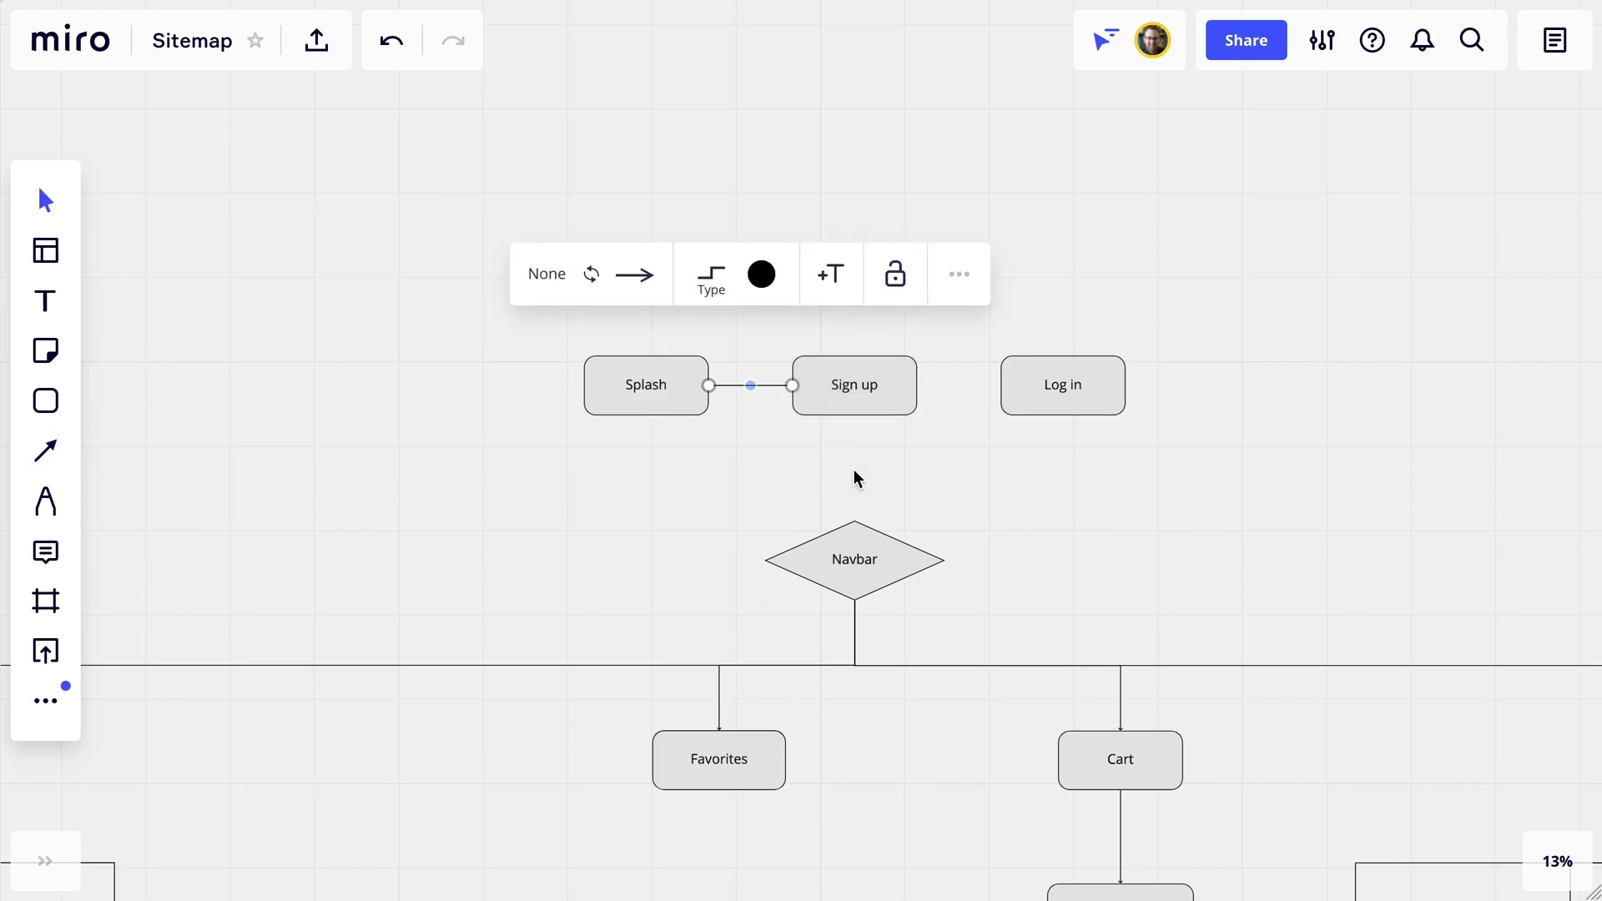
key(n)
click(1224, 384)
text(Out)
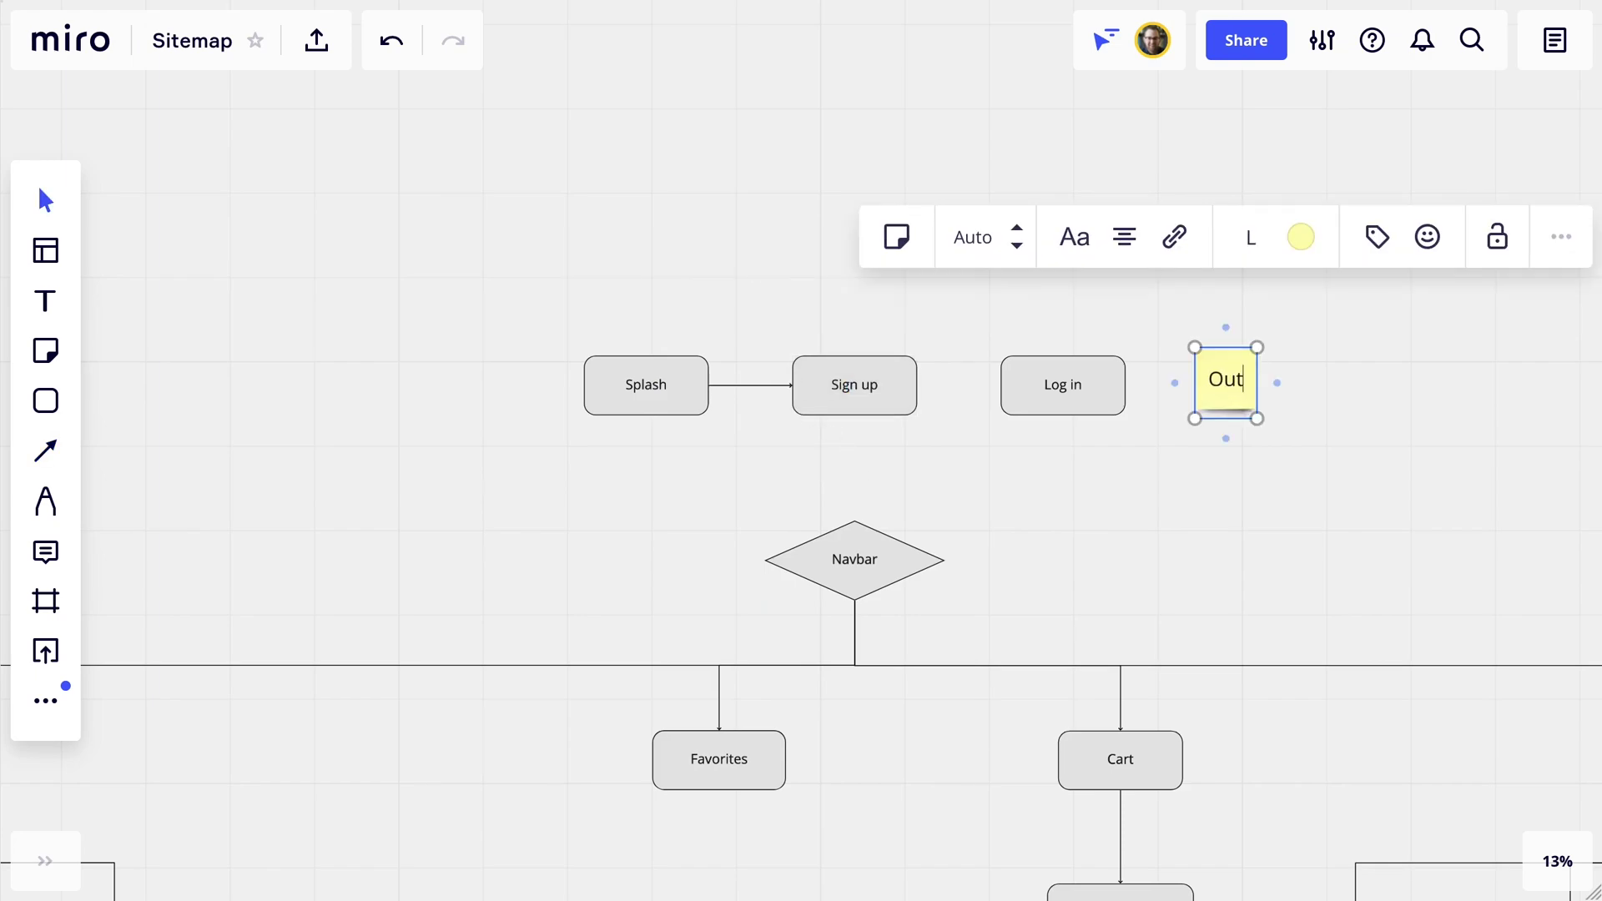
text(side normal flow)
Link Product to Cart with a dashed, curved connector bent lower on the board.
click(1348, 426)
scroll(1347, 426, down, 5)
scroll(1348, 427, left, 4)
key(l)
drag(224, 570, 1413, 338)
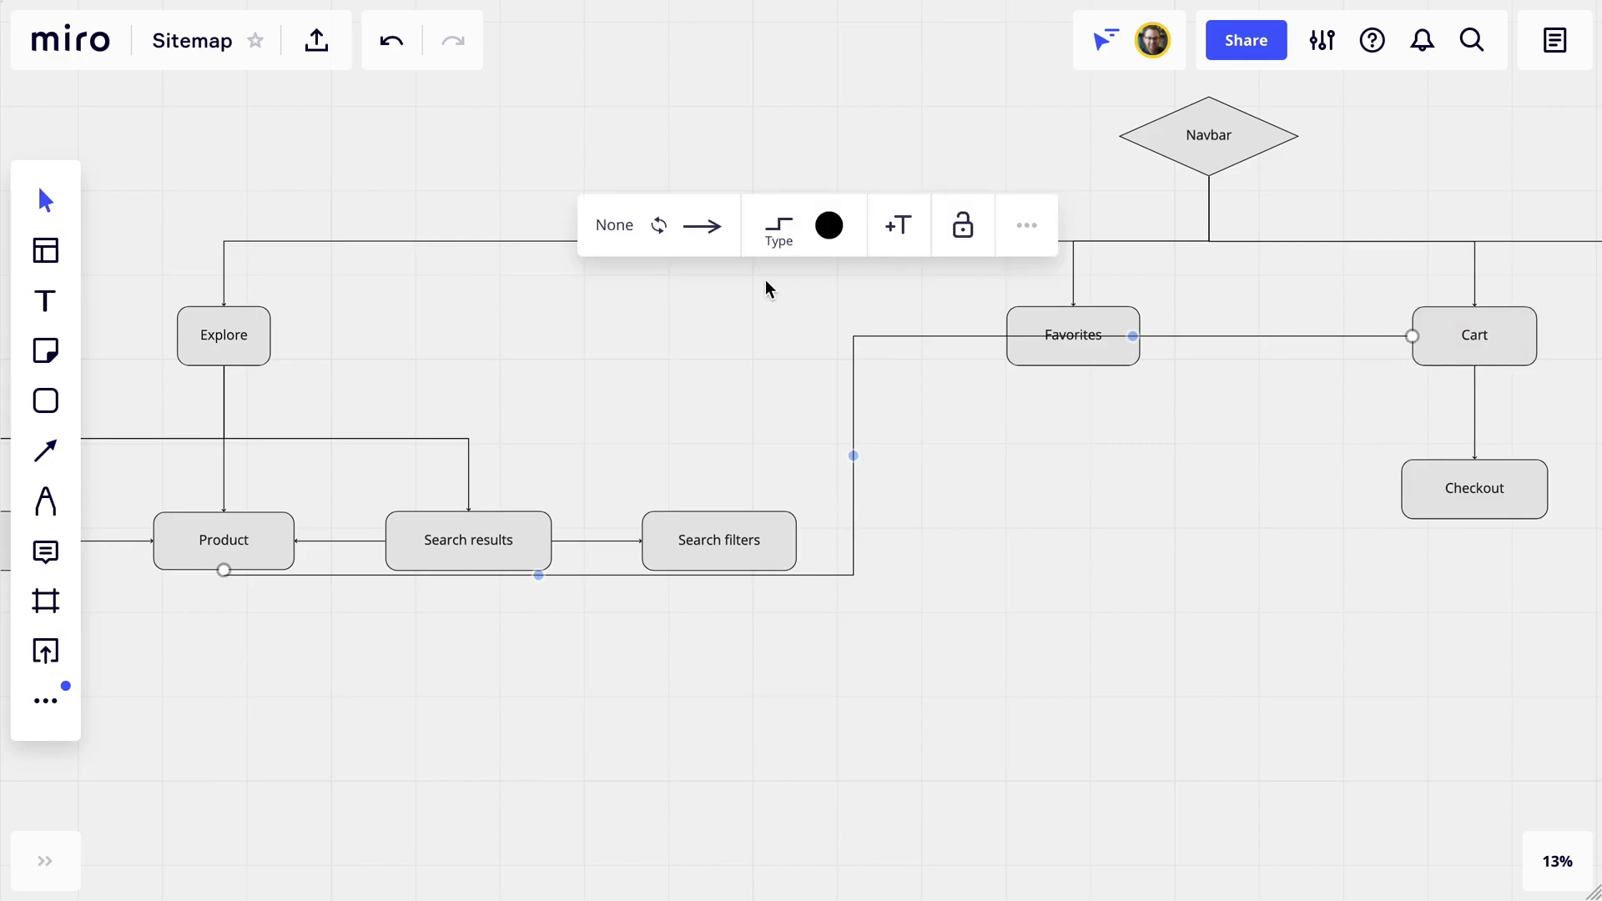
click(778, 235)
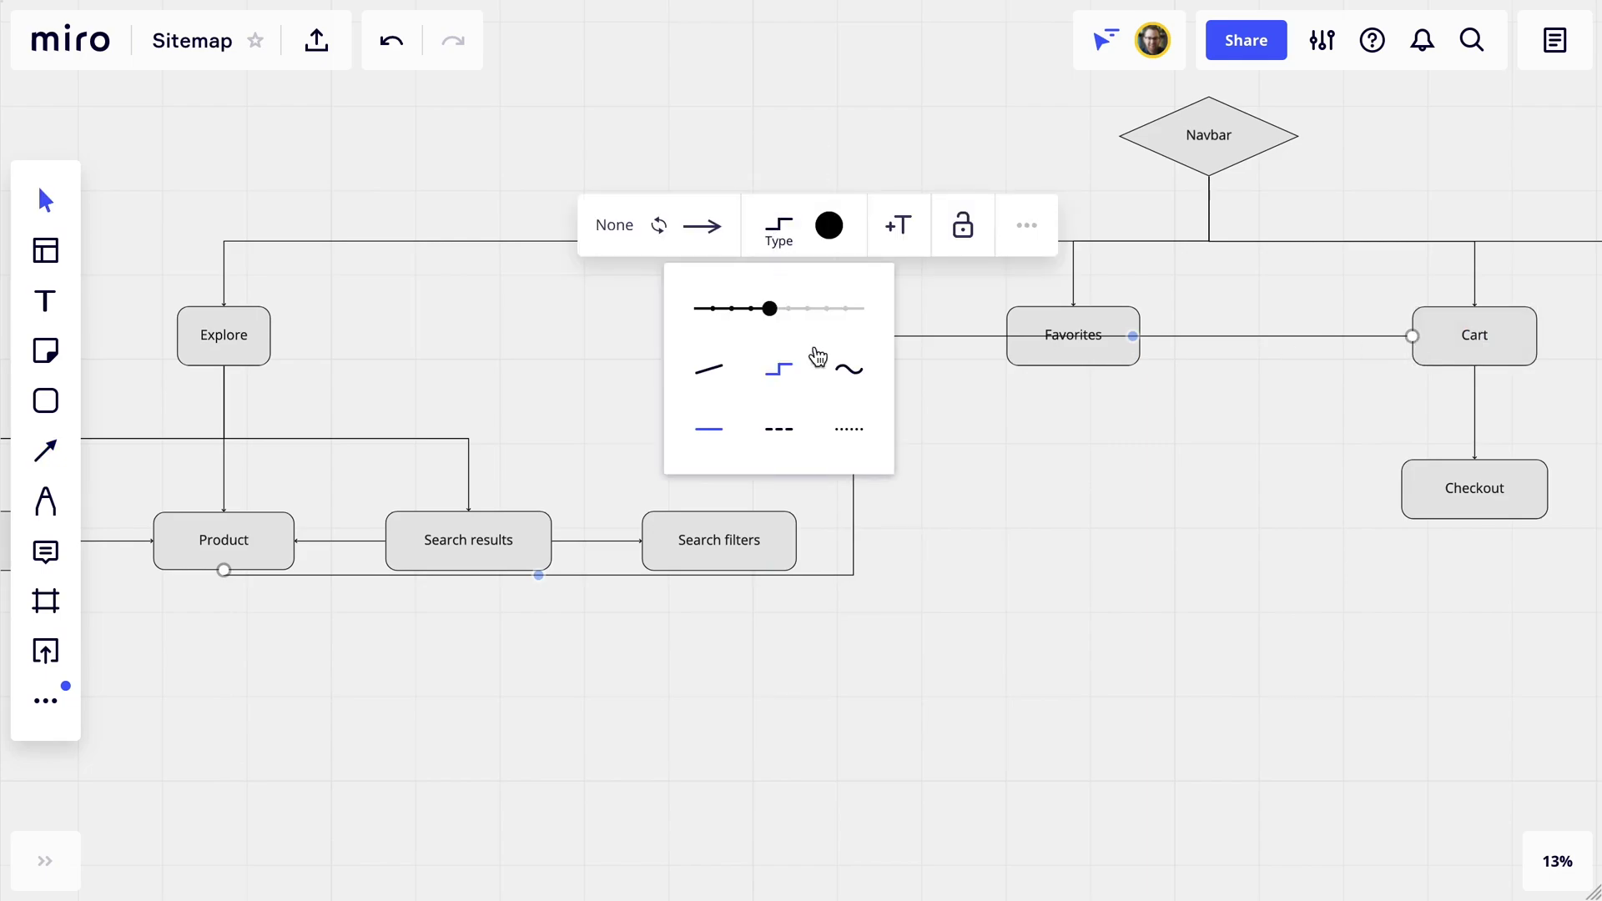
click(850, 373)
click(790, 434)
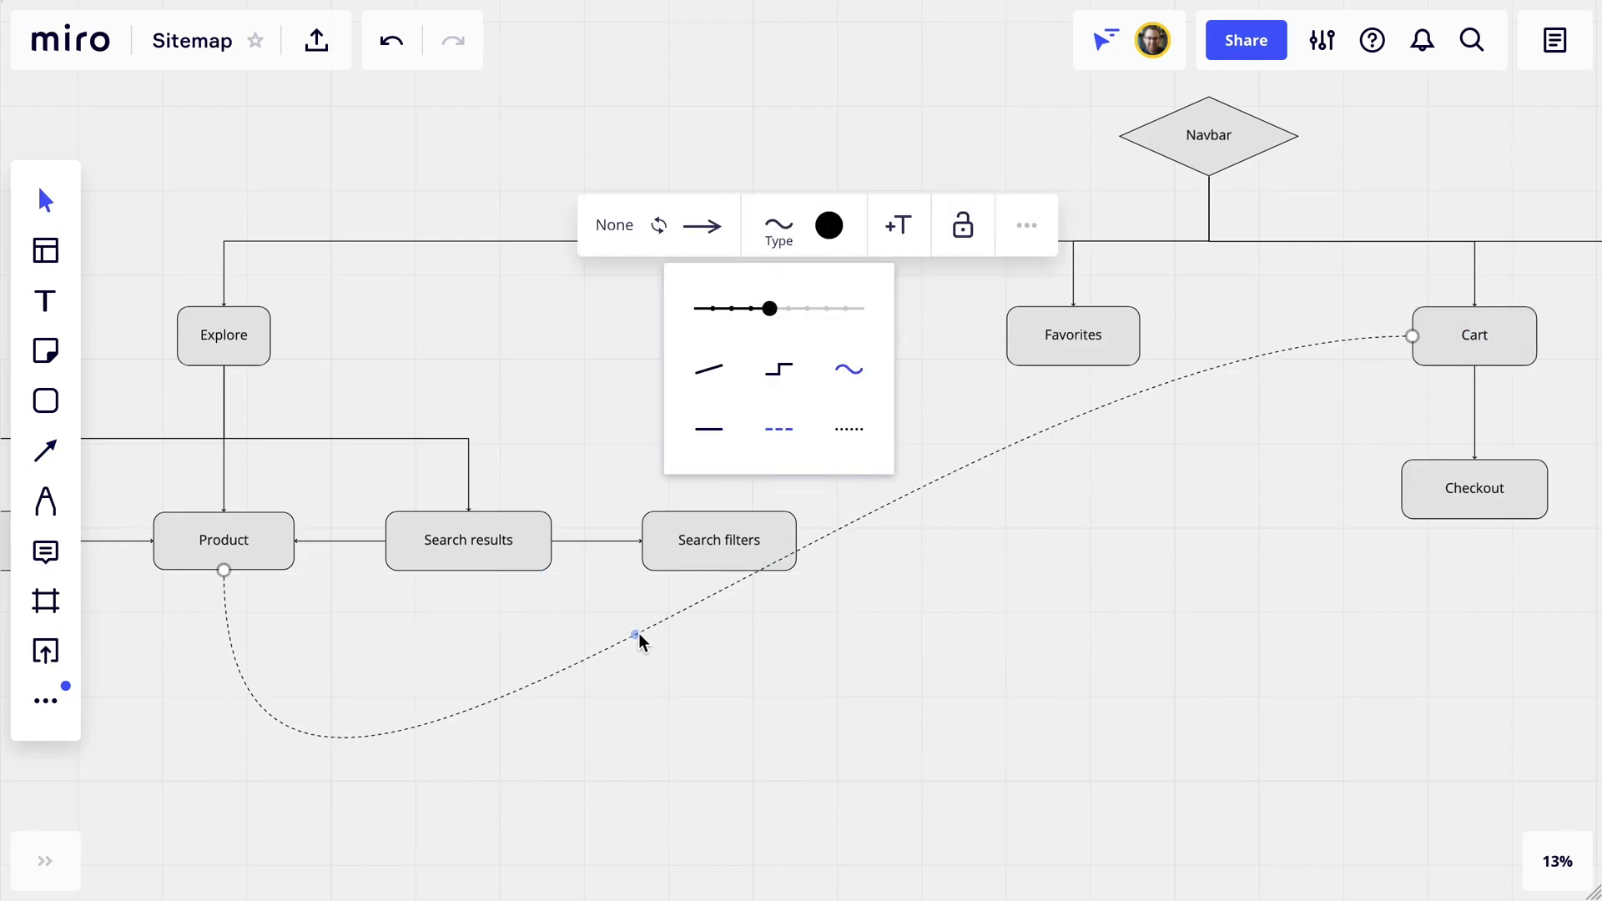
drag(639, 633, 853, 618)
Draw a connector from the bottom of Checkout over to Payment.
scroll(852, 623, right, 10)
key(l)
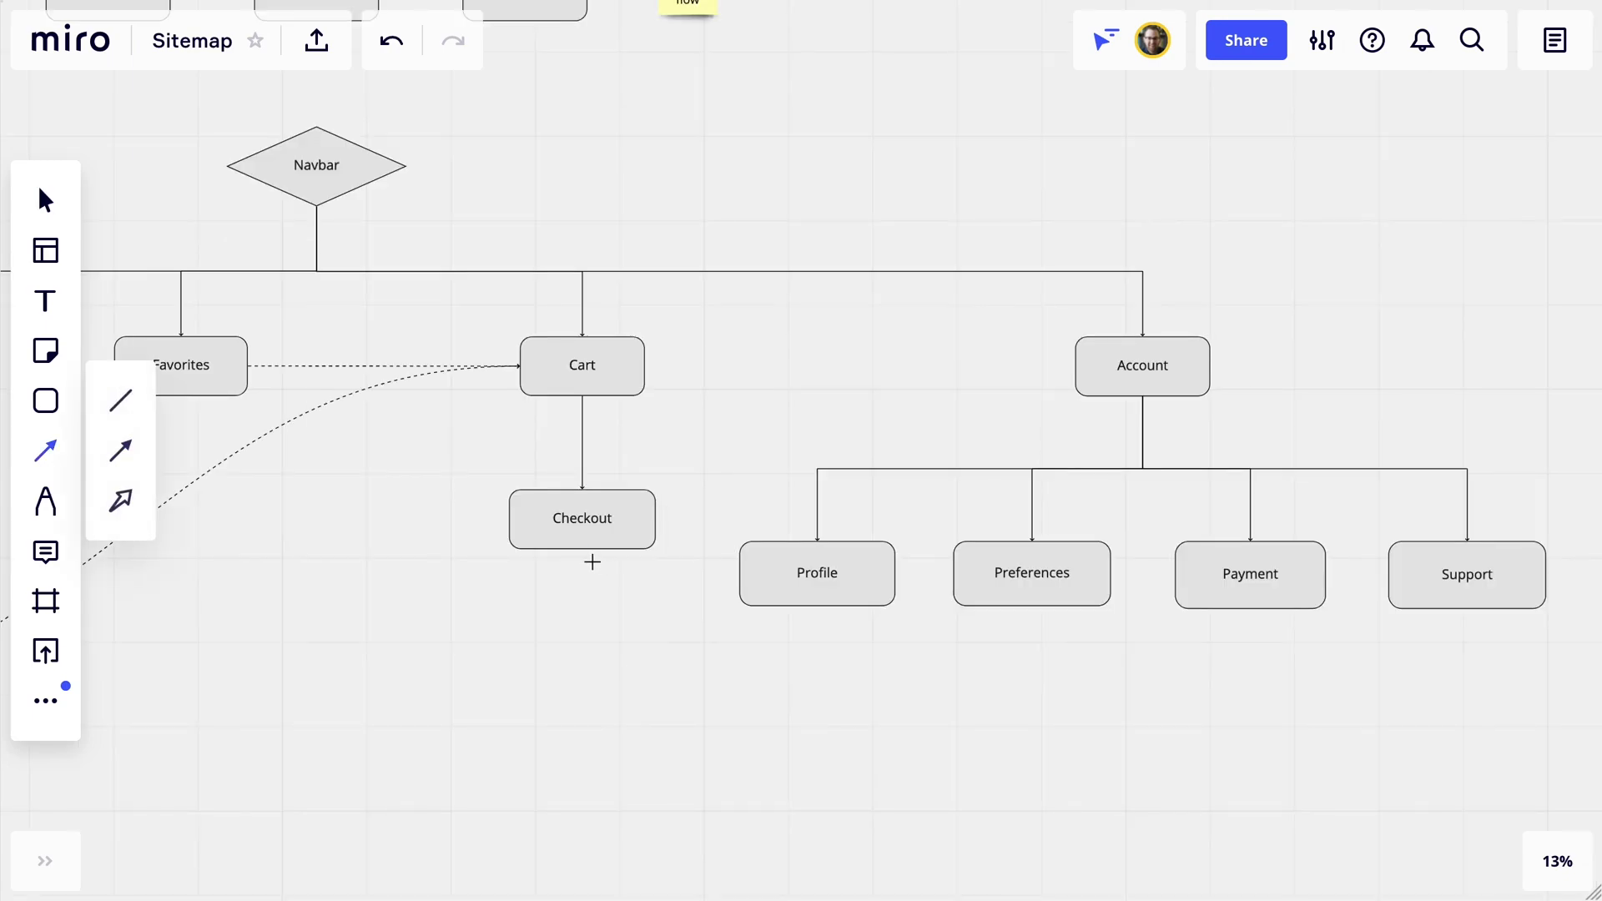
drag(582, 549, 1251, 609)
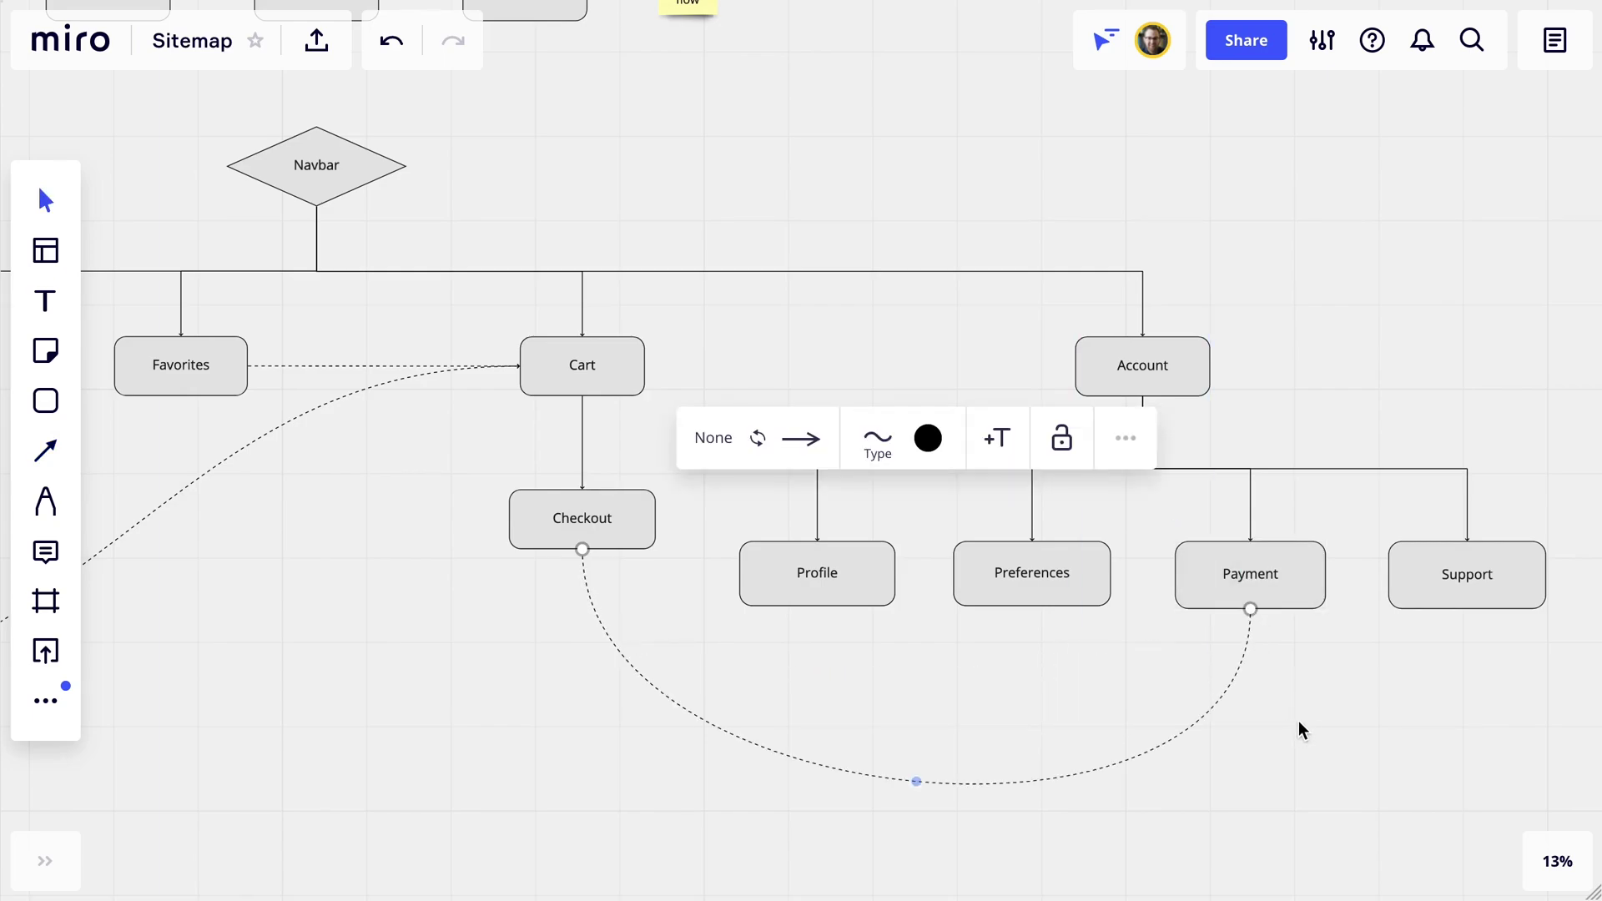
scroll(1218, 347, down, 5)
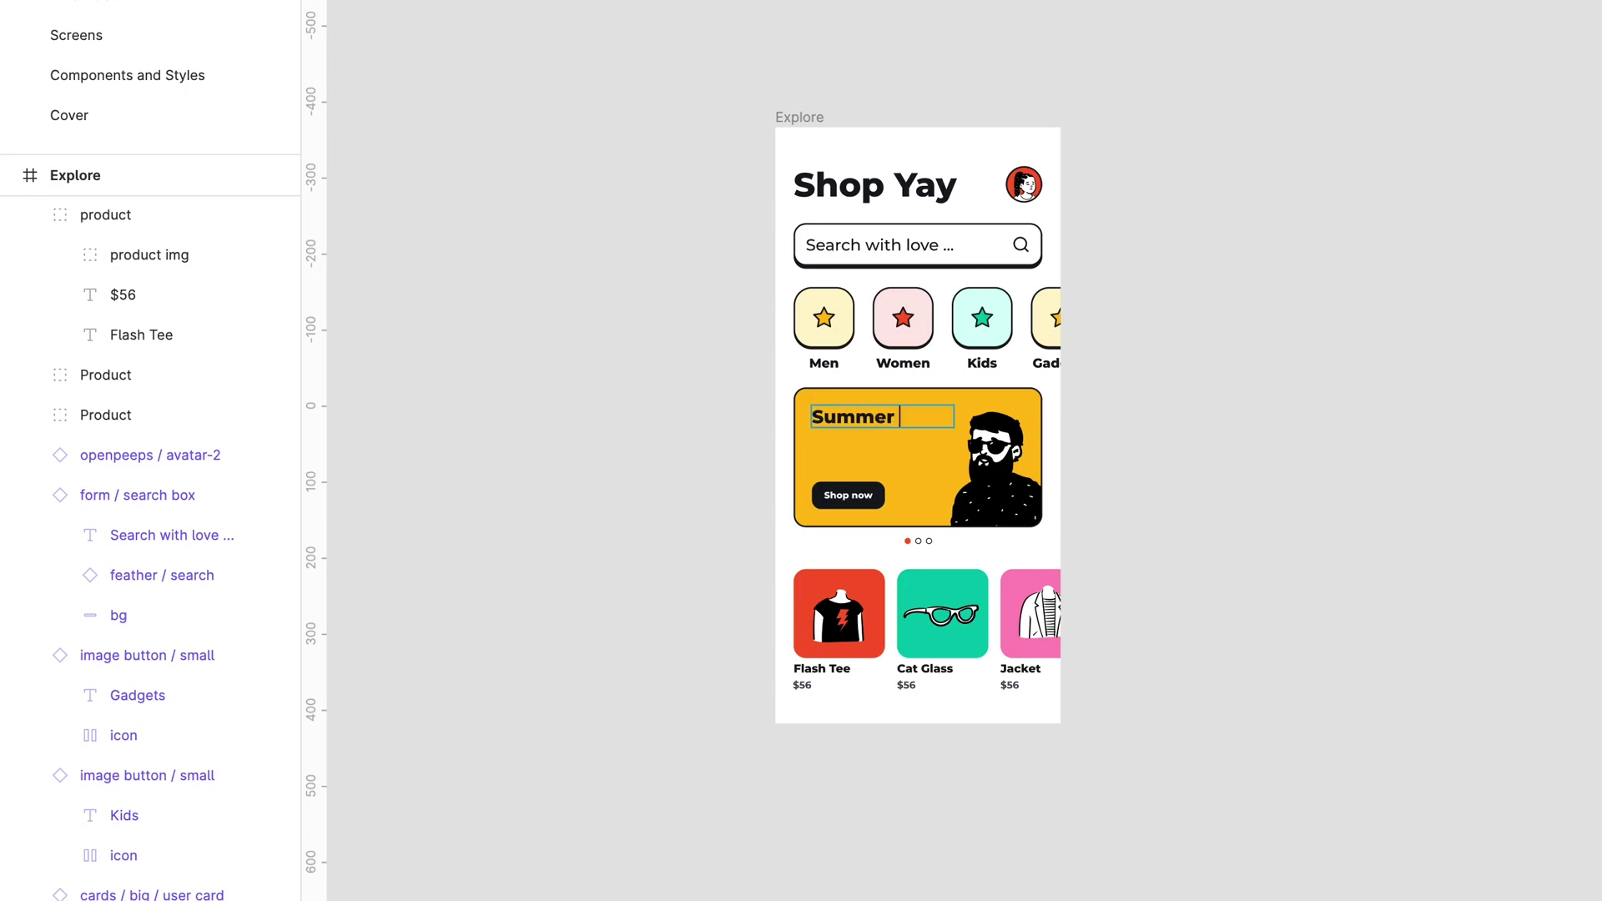
Complete the banner heading as 'Summer Collection' and drop the Explore screen image onto the board.
text(llection)
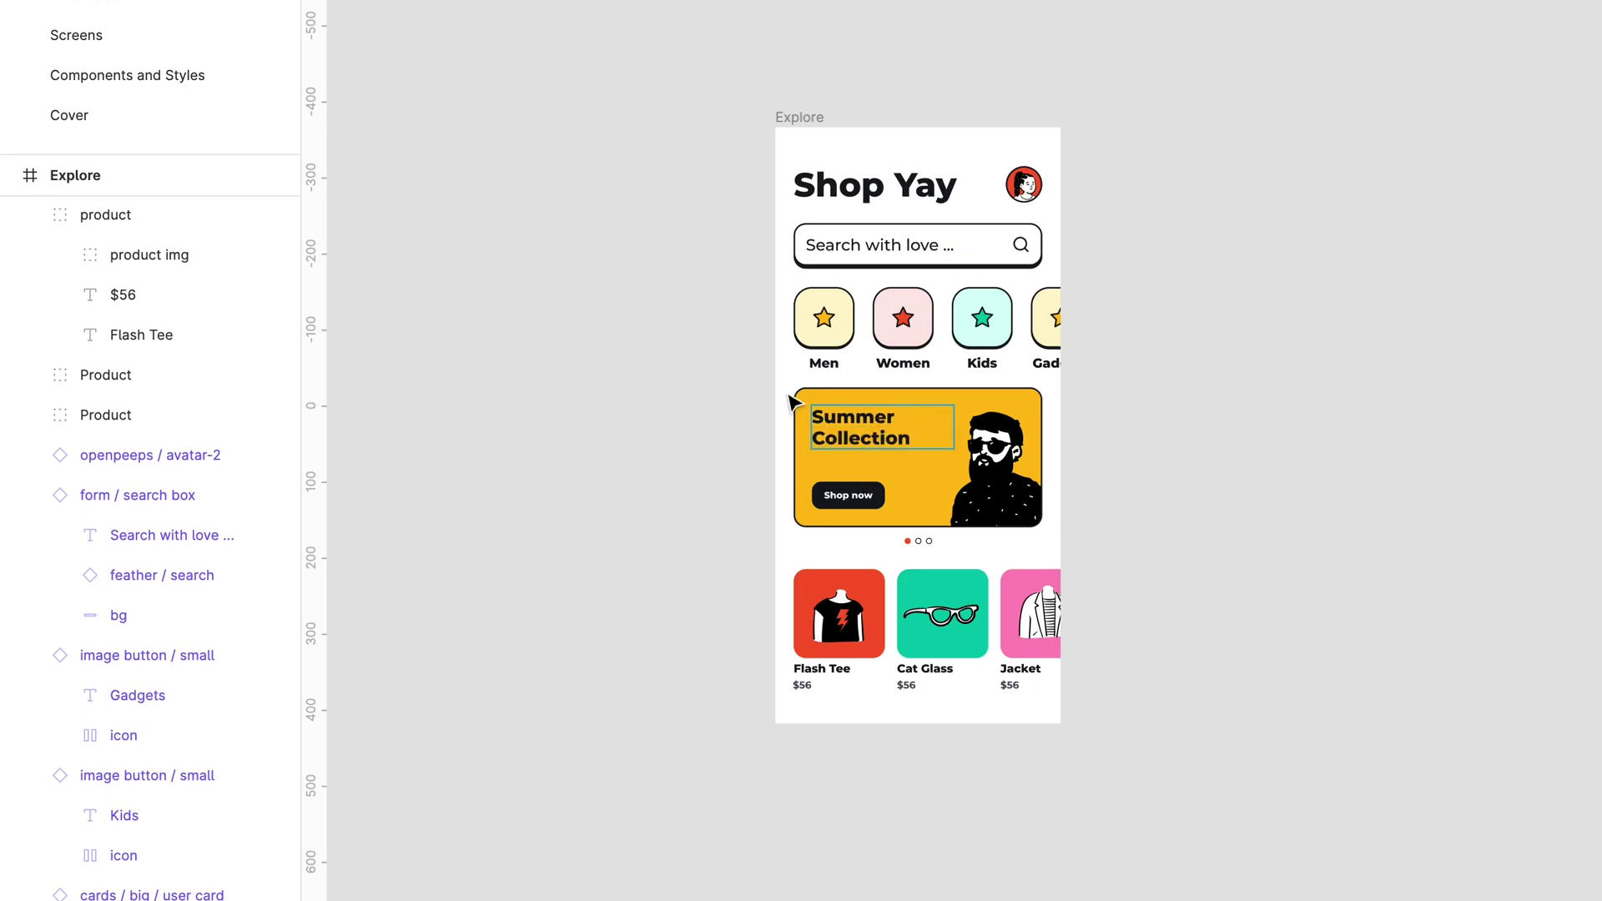
click(922, 401)
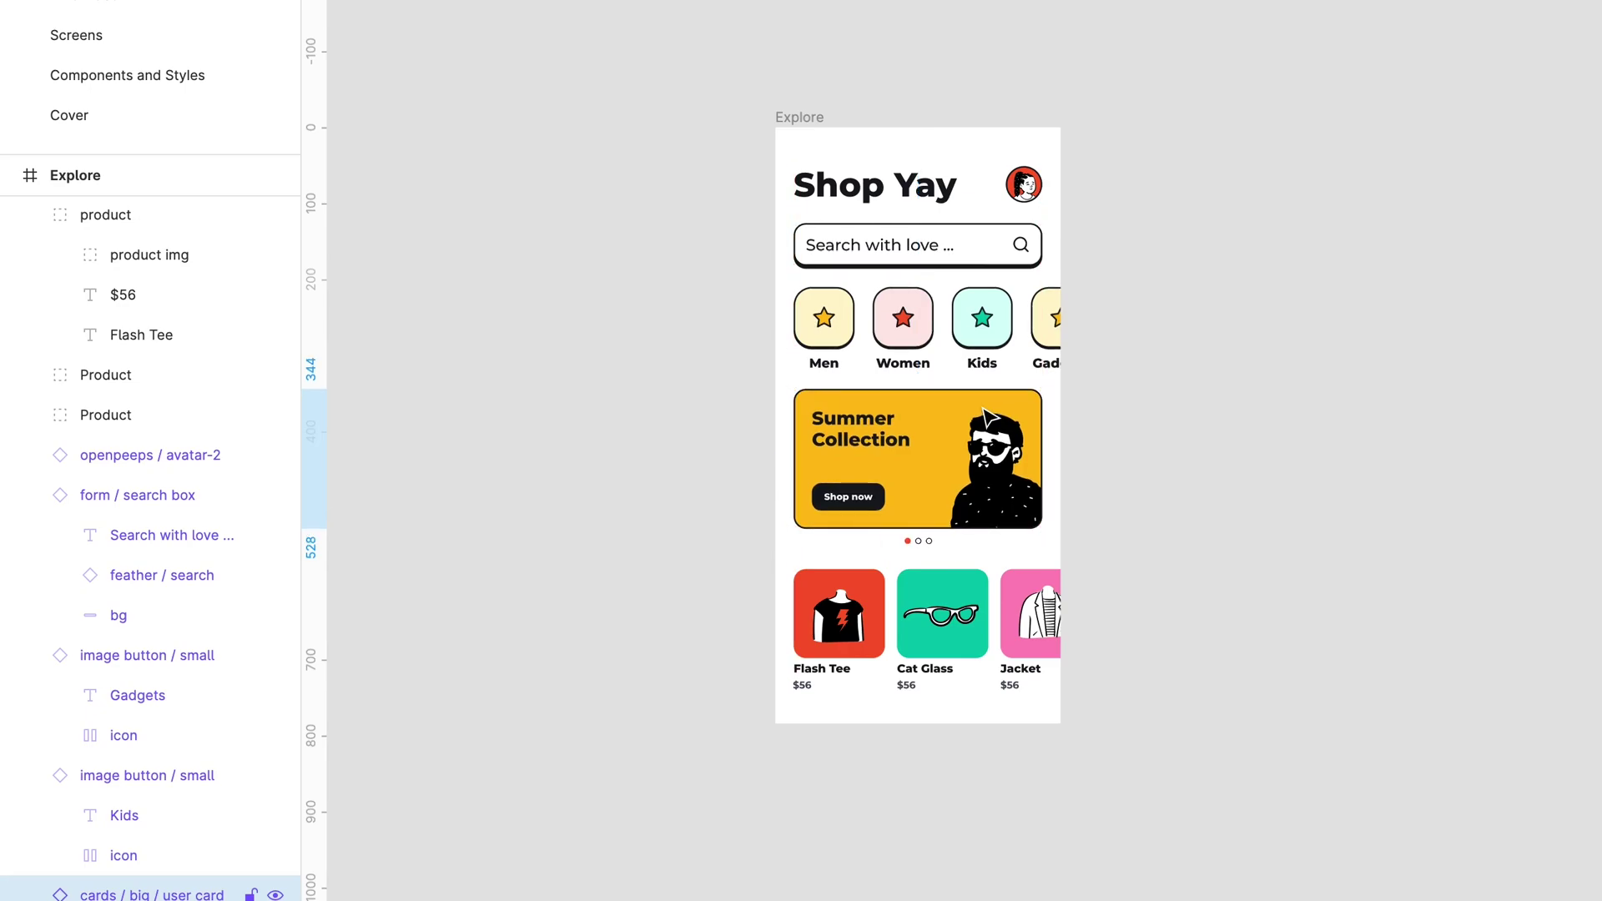
click(986, 415)
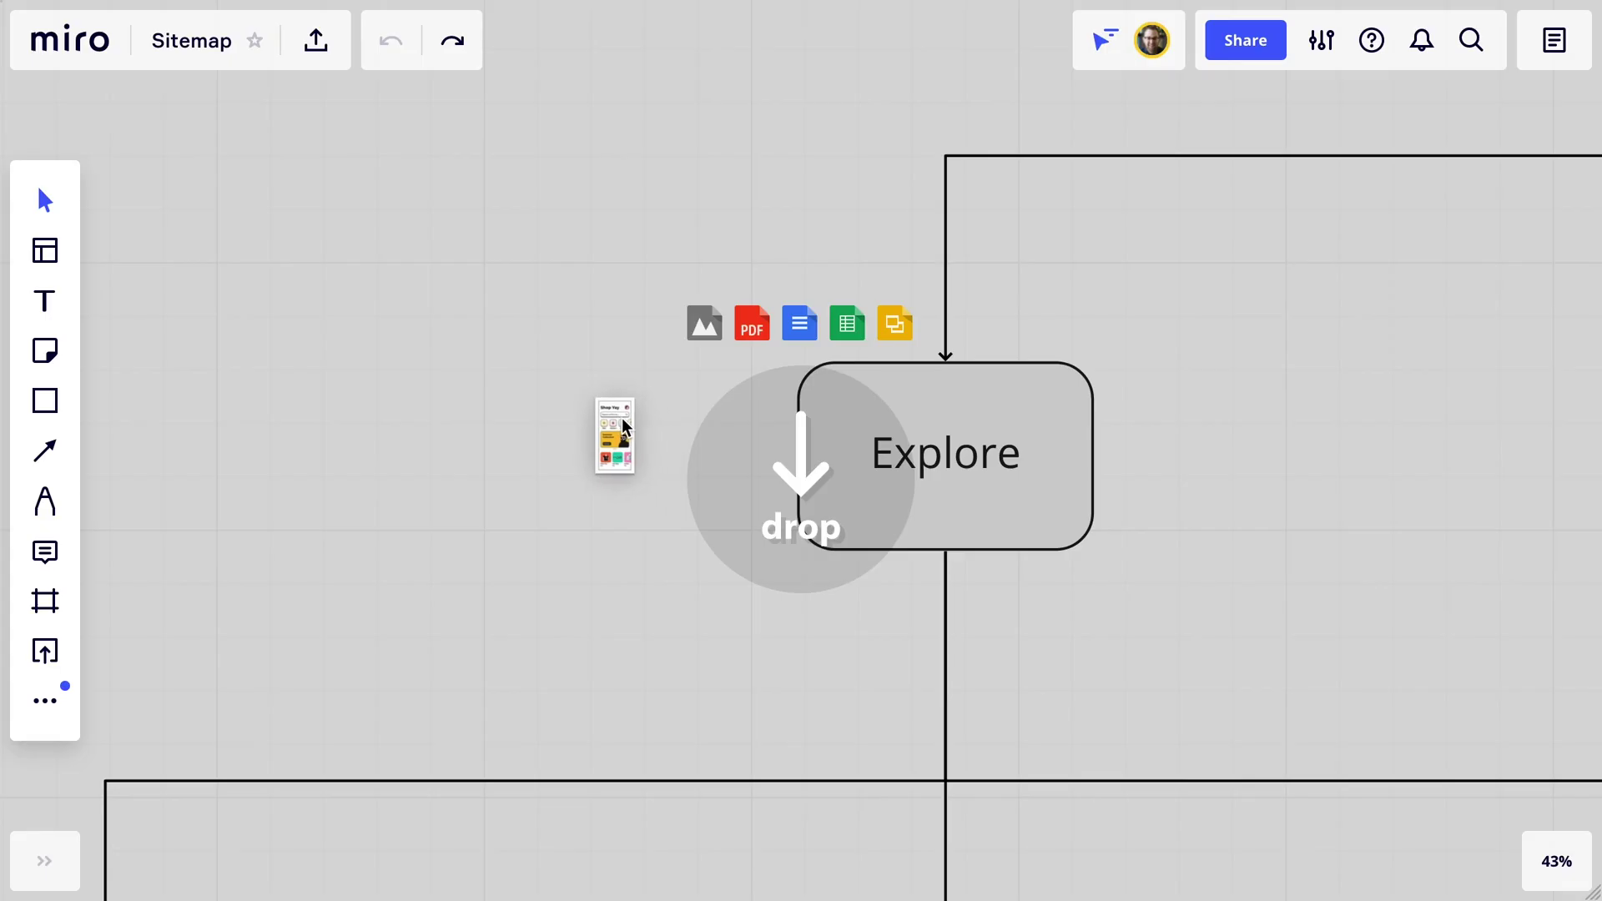
drag(622, 417, 624, 414)
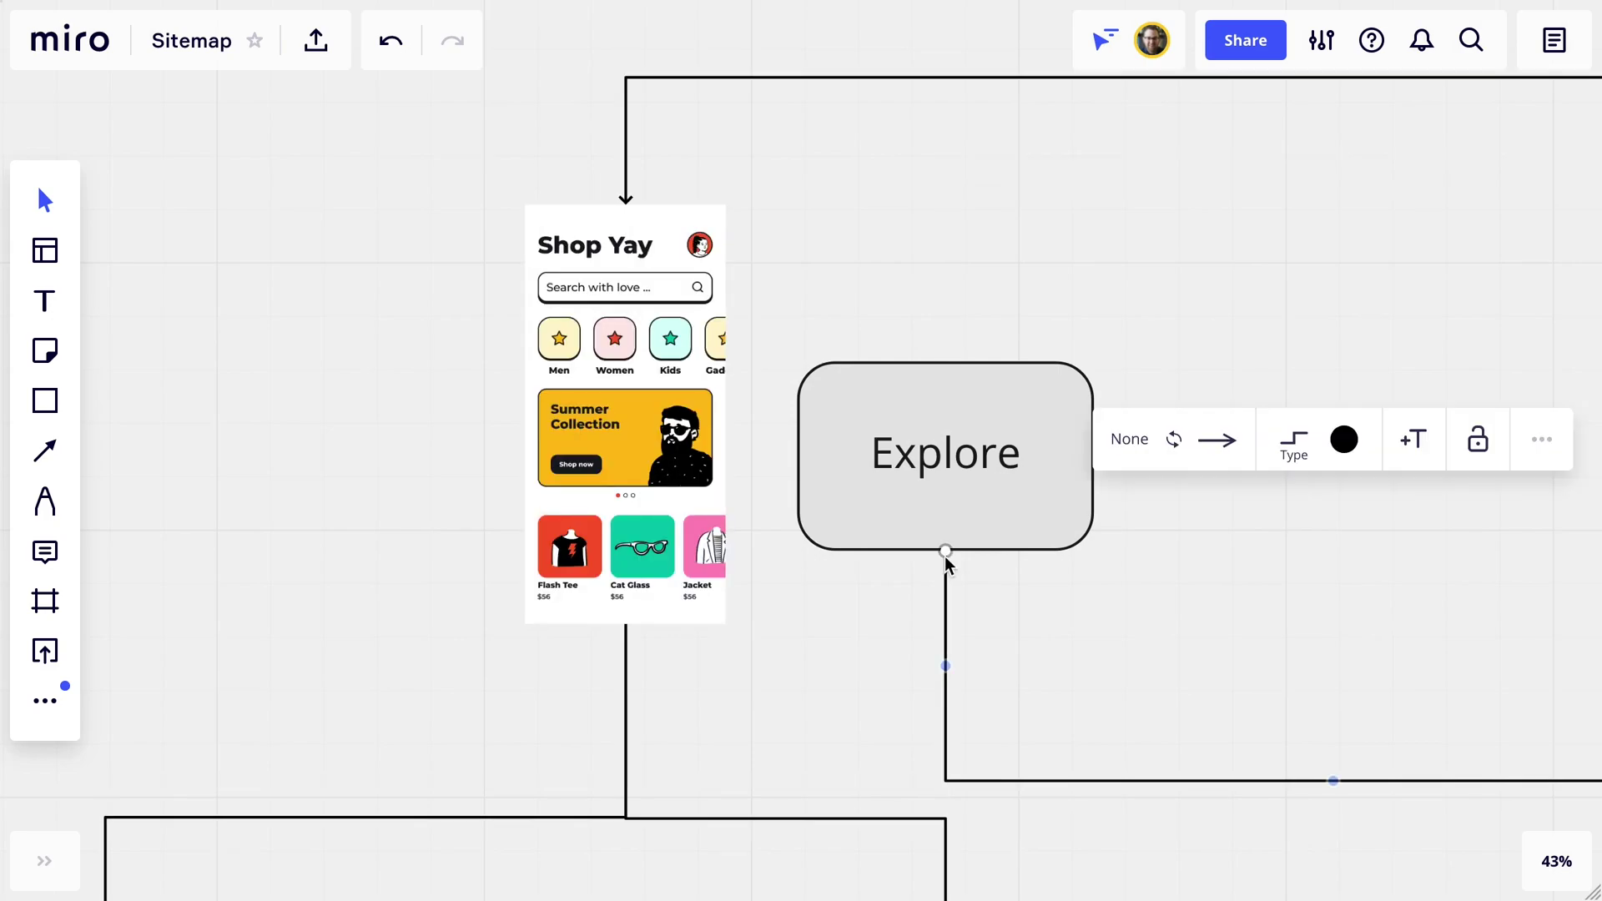
Reattach the connector to the Explore screen image, move it into Explore's place, and type 'Collection'.
drag(945, 556, 628, 627)
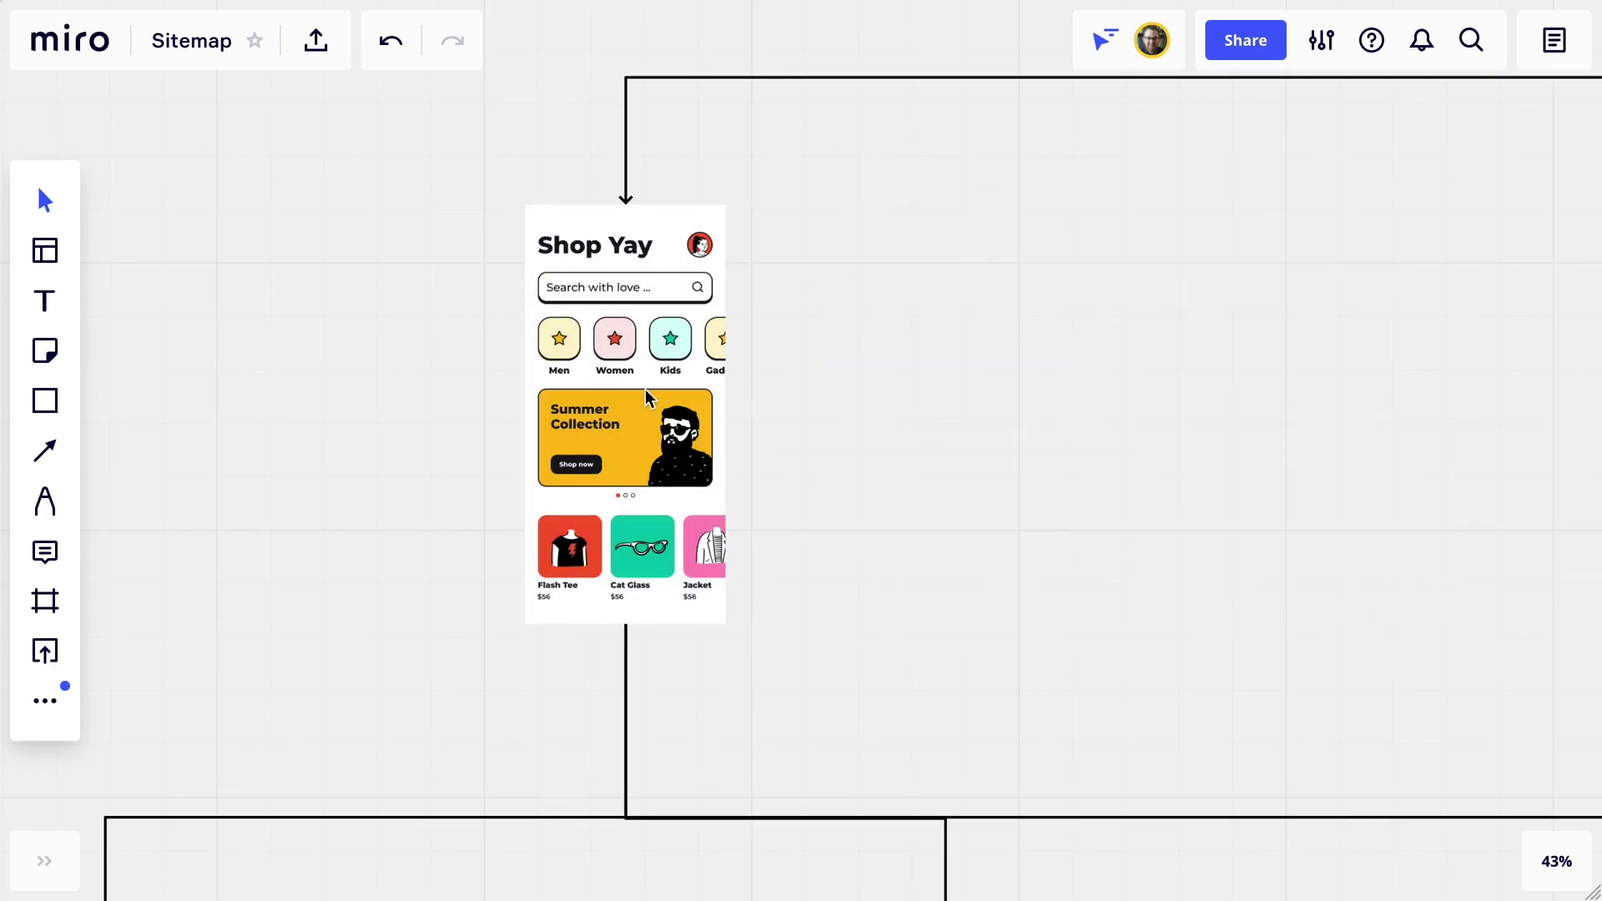
drag(644, 389, 965, 388)
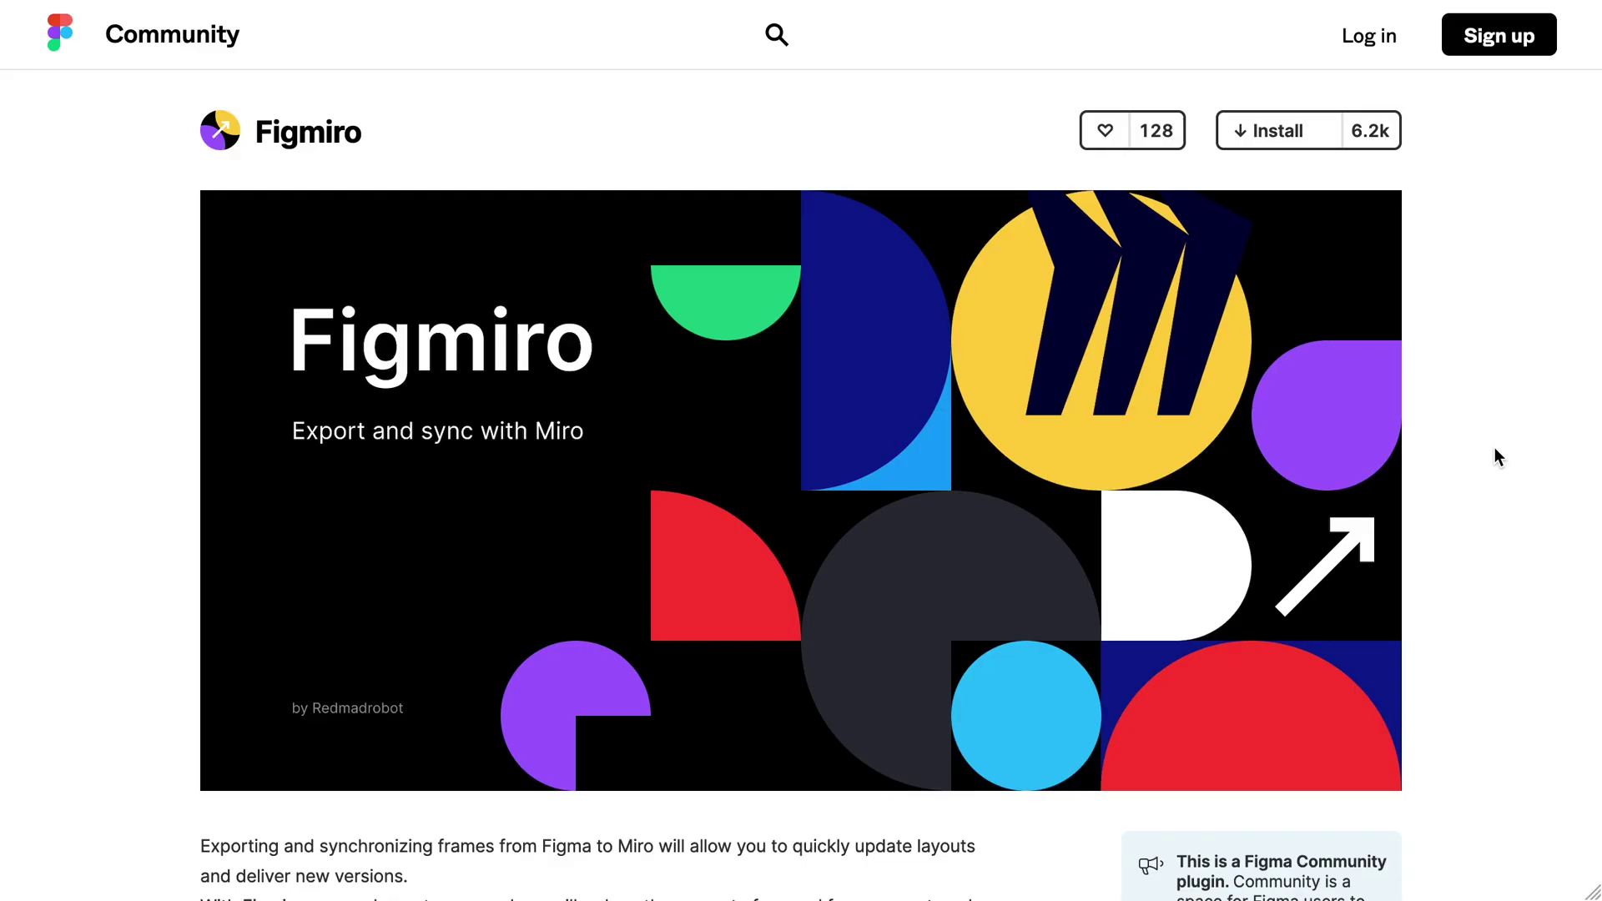
scroll(1494, 456, down, 3)
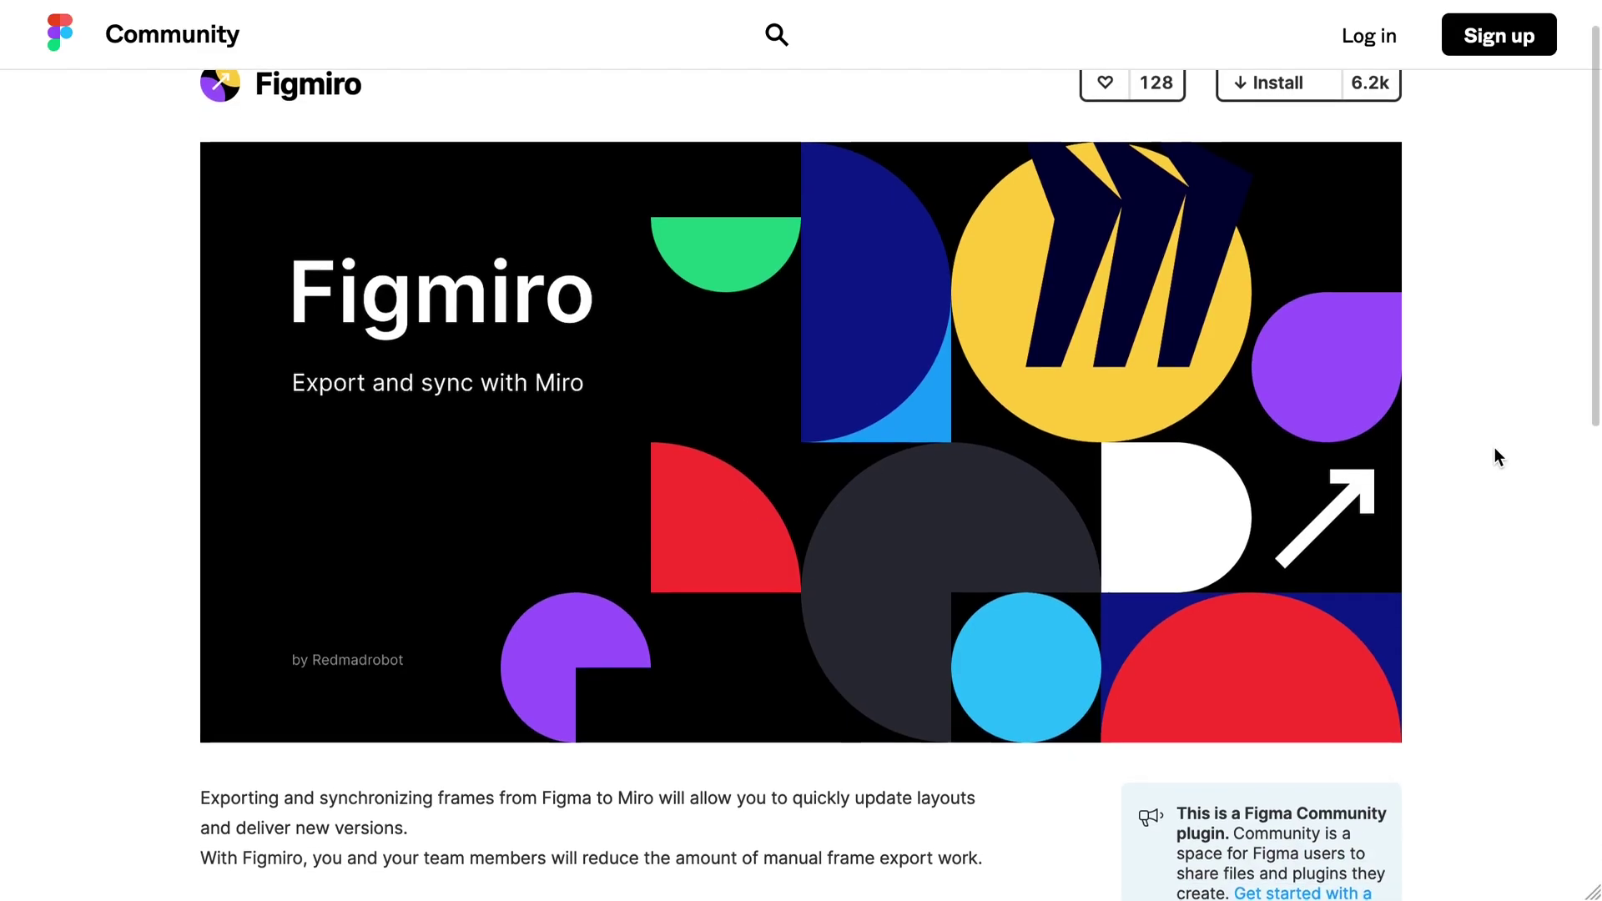
scroll(1493, 448, down, 1)
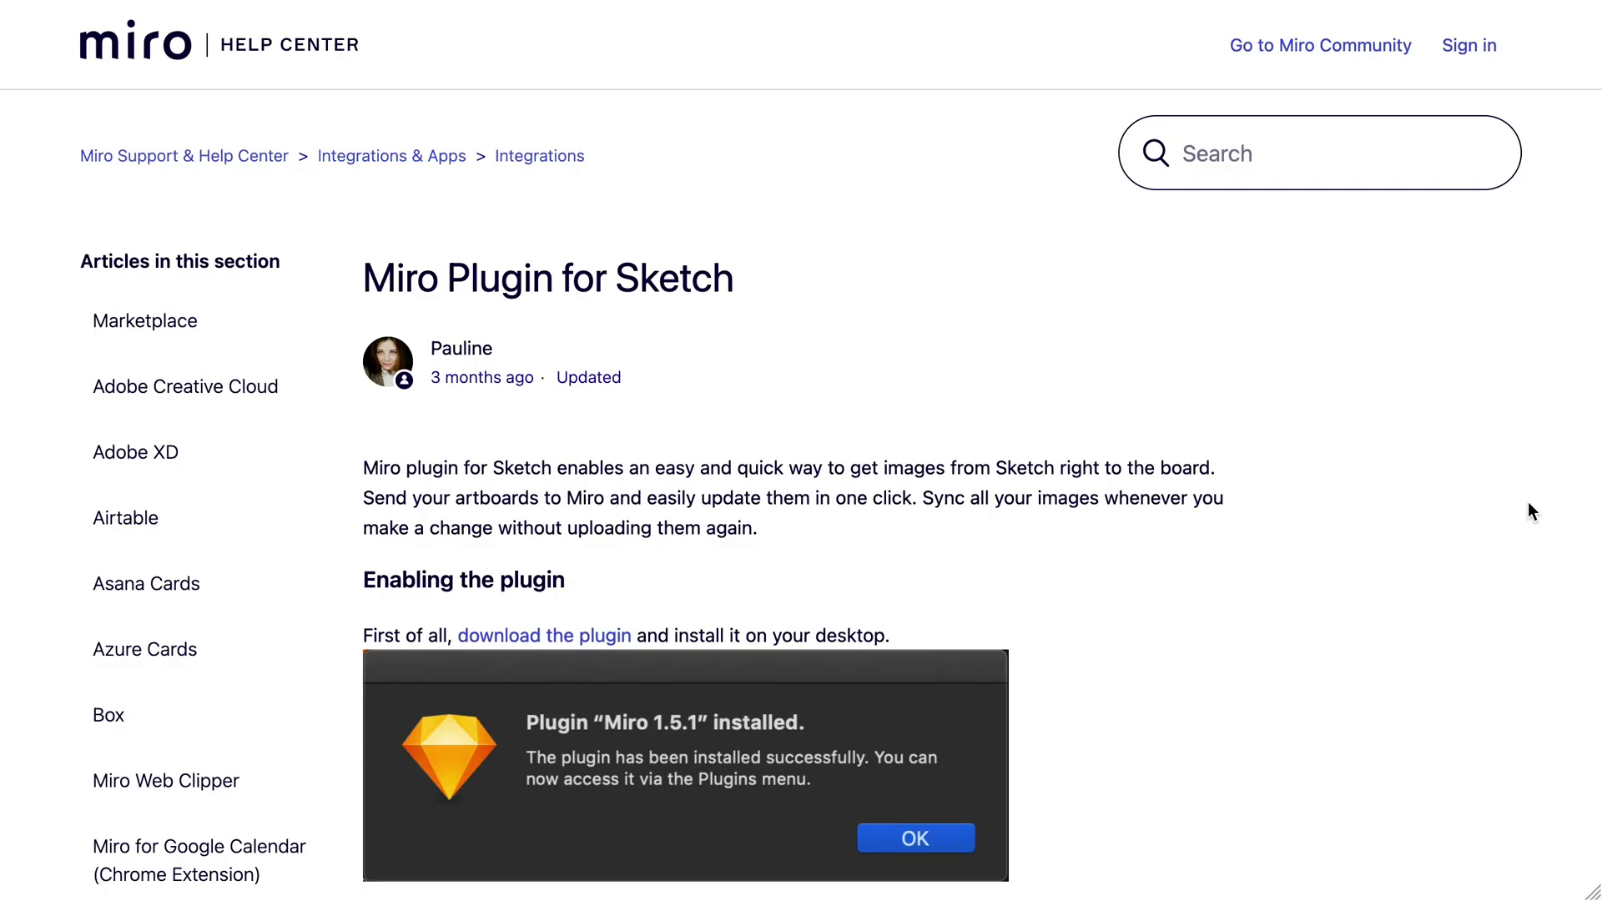
scroll(1529, 502, down, 2)
scroll(1529, 502, down, 5)
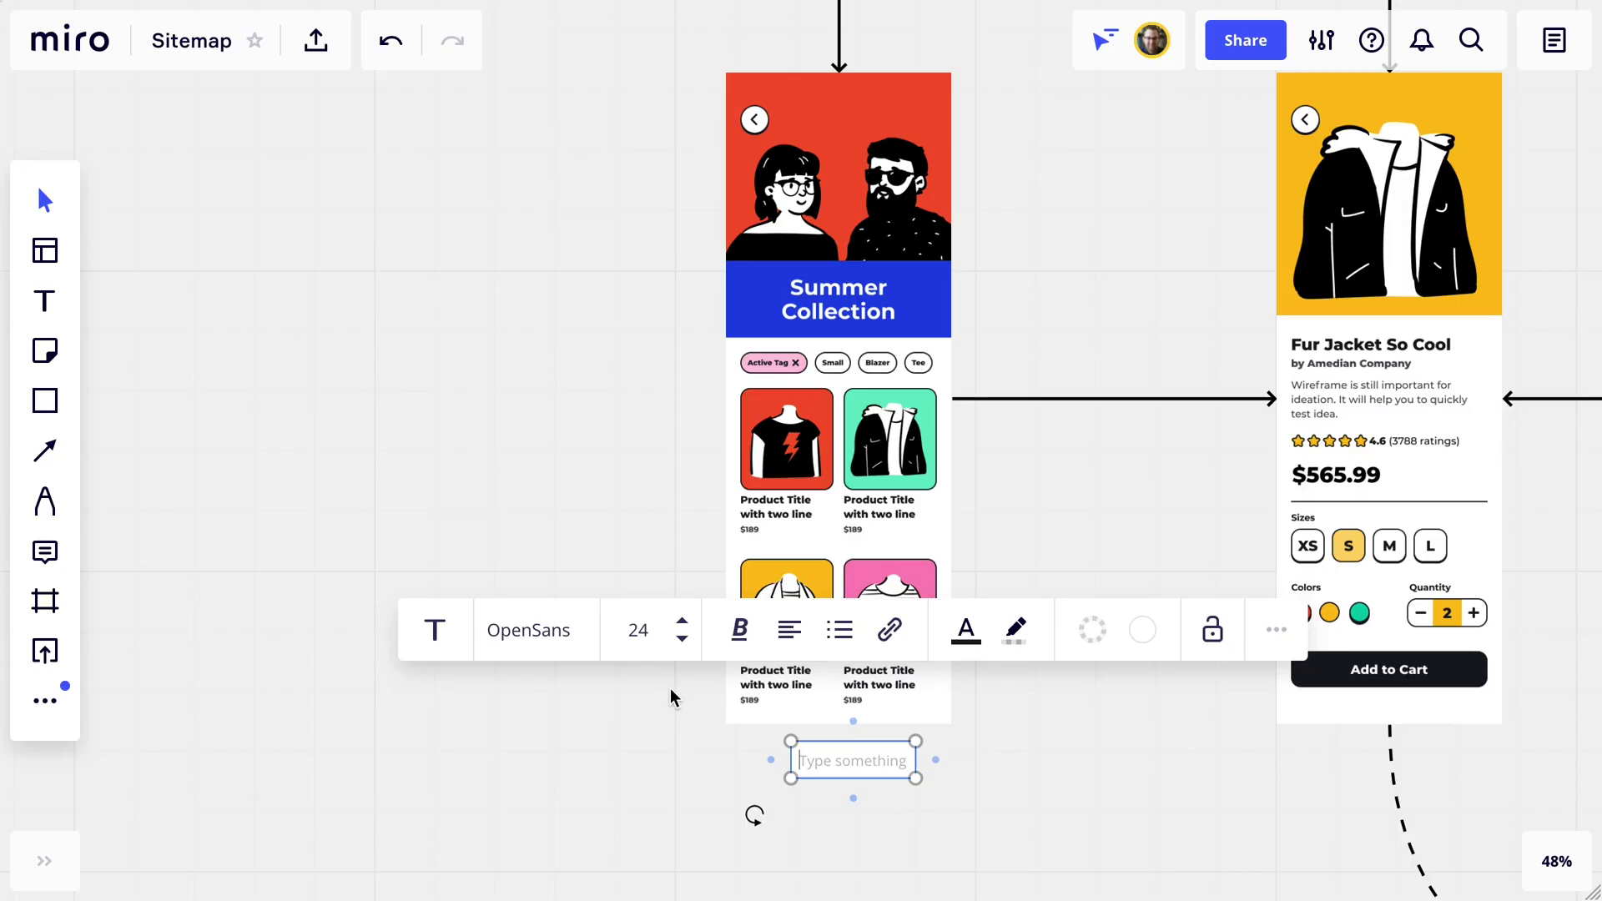
text(Collection)
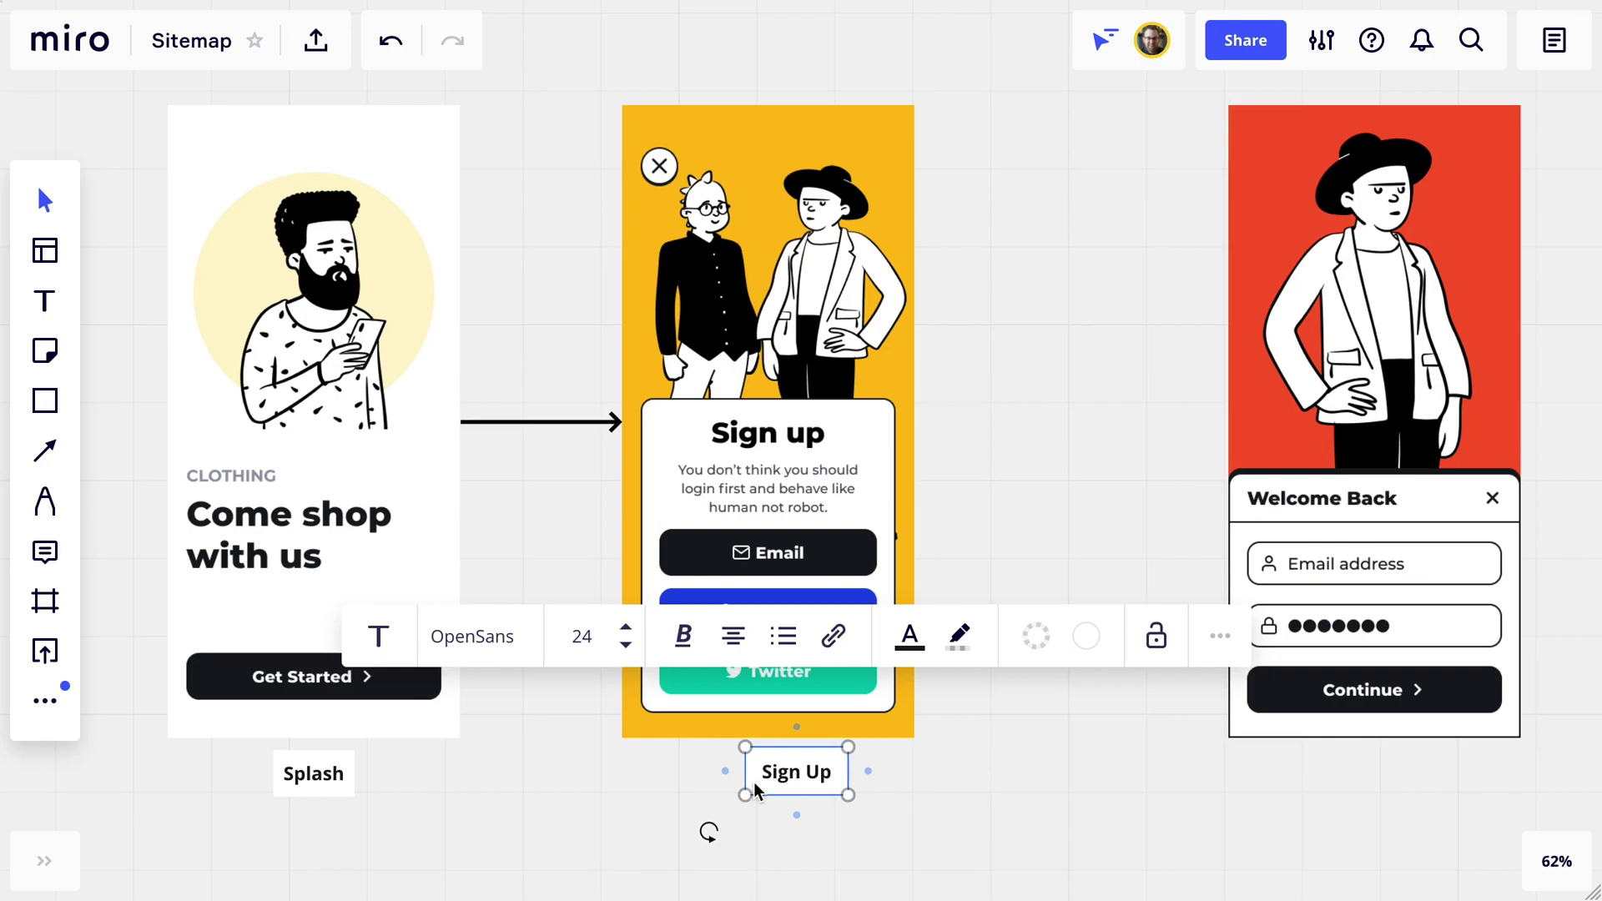
Align the Sign Up label with Splash, place the Cart label, and fit the whole sitemap in view.
click(908, 804)
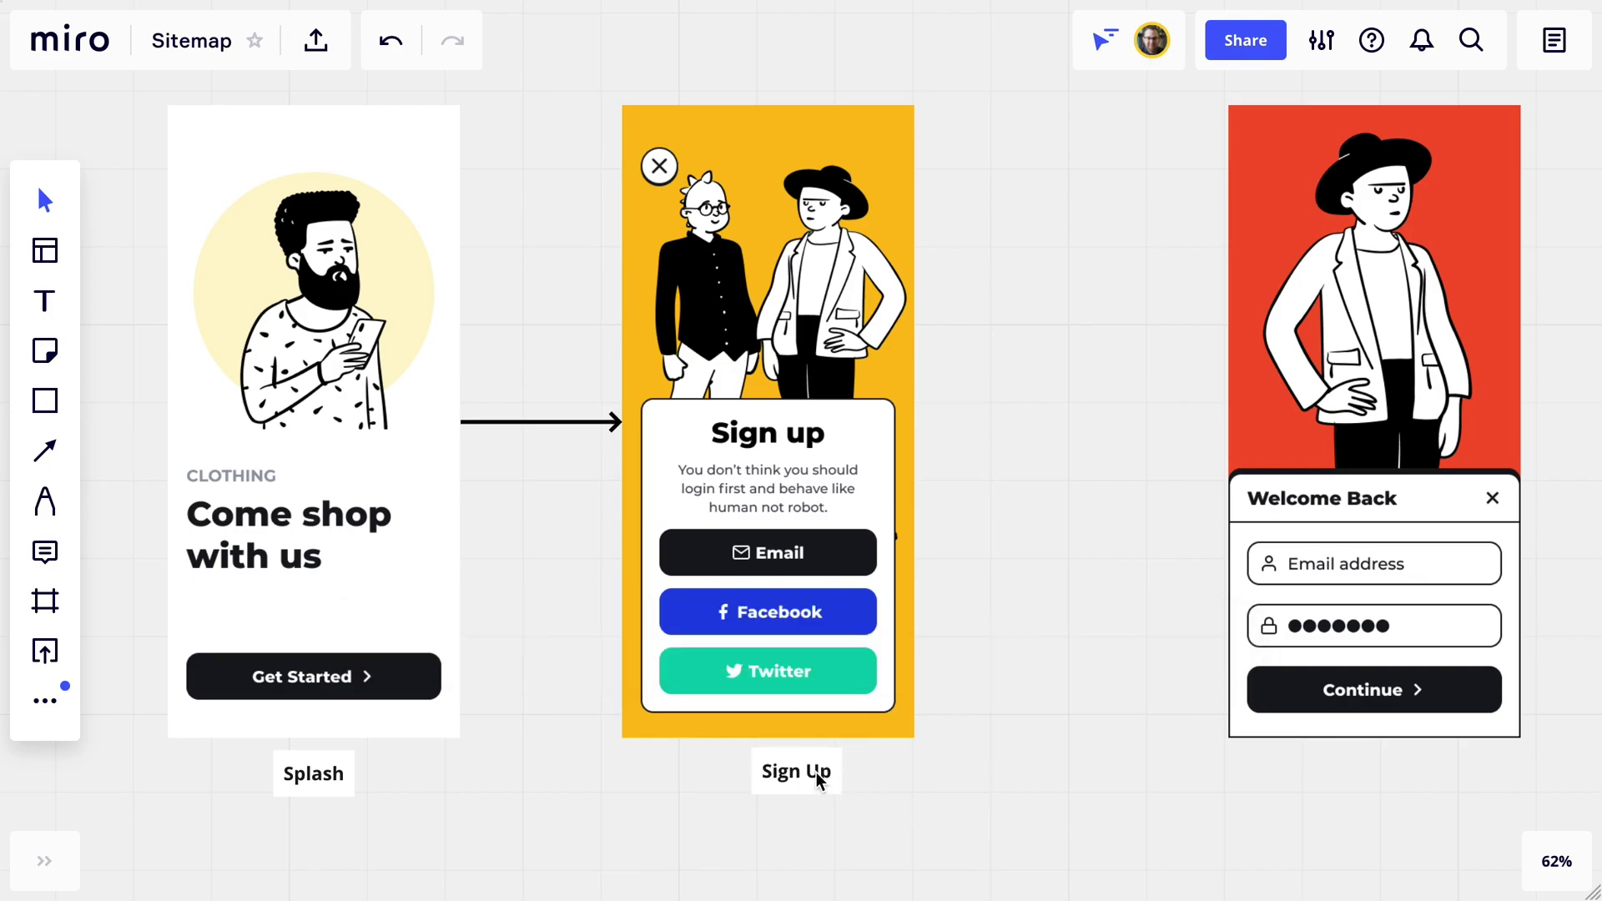
drag(813, 776, 773, 779)
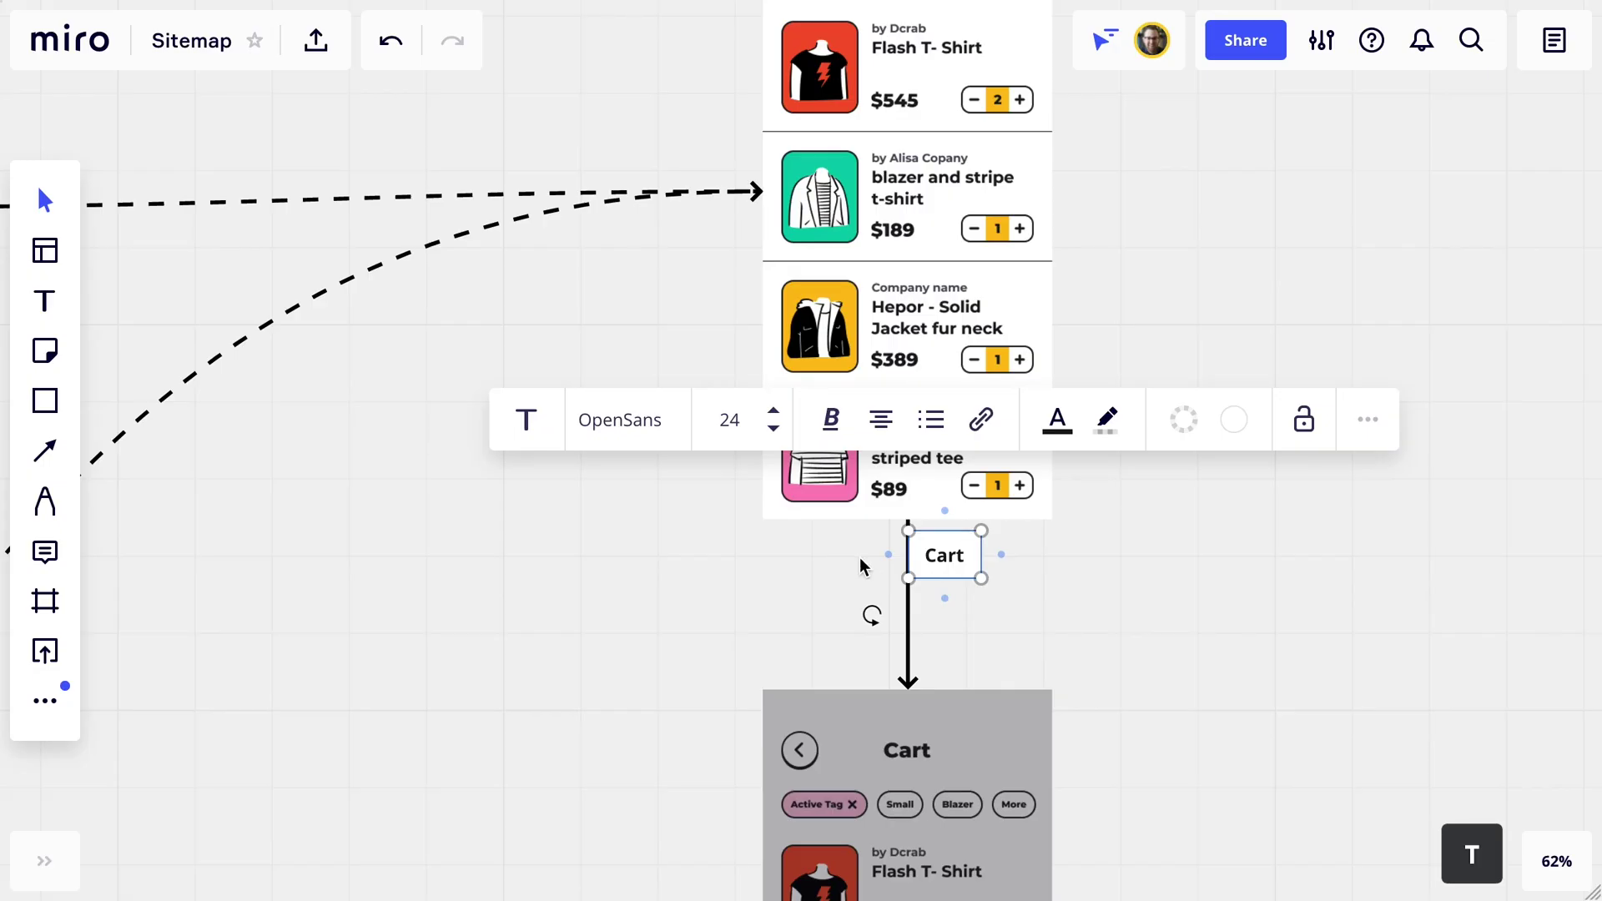
click(1109, 579)
key(ctrl+z)
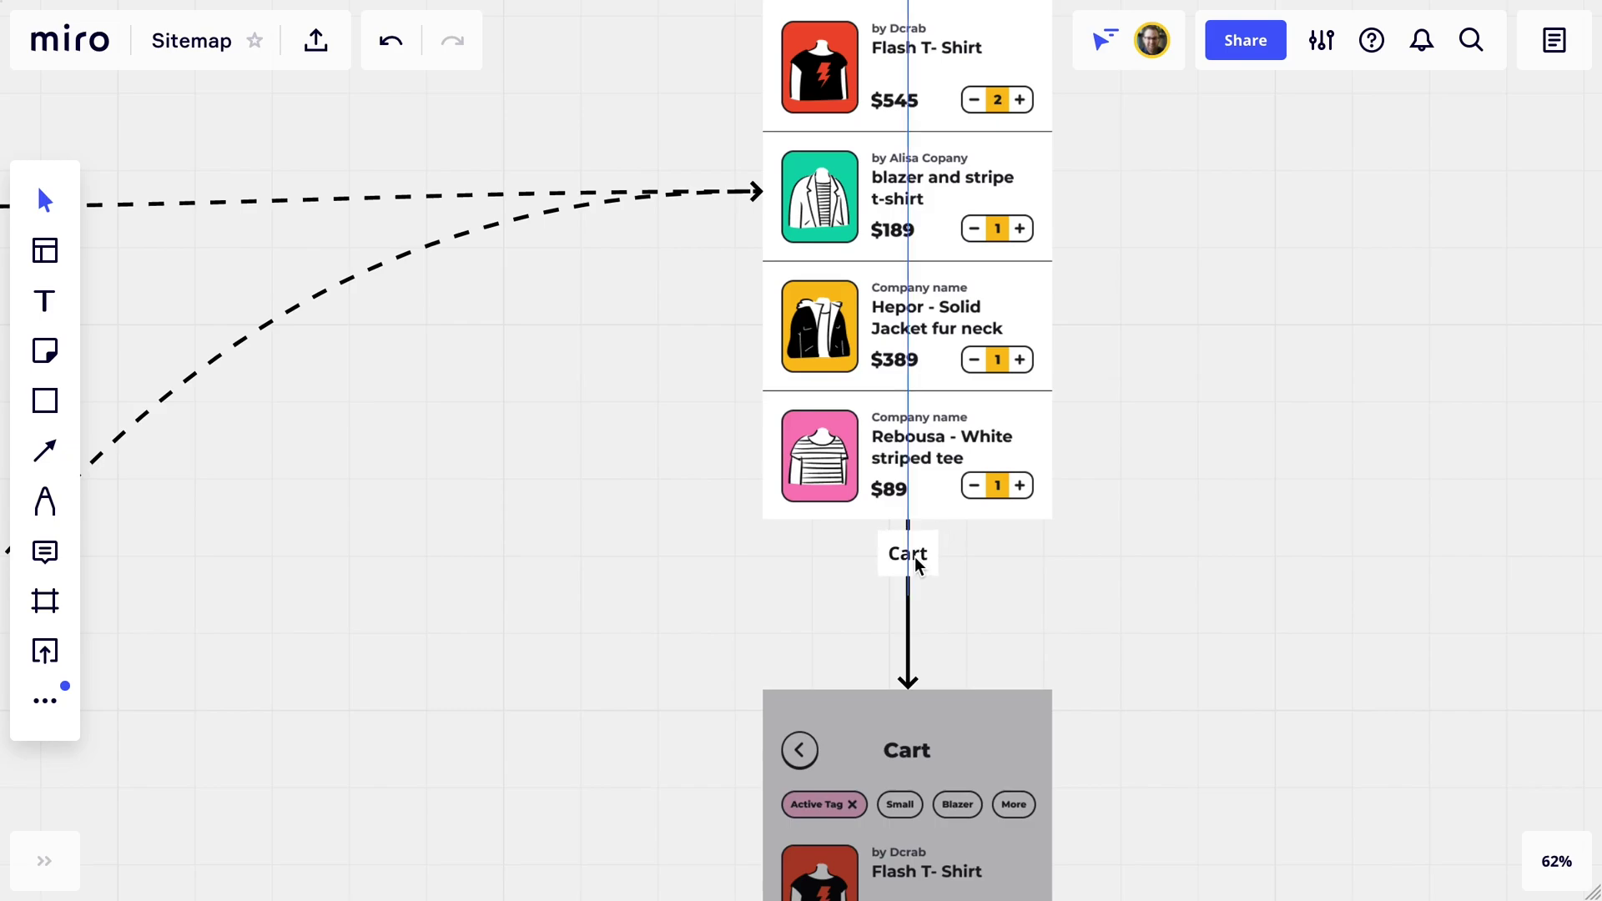
key(shift+1)
scroll(848, 514, down, 2)
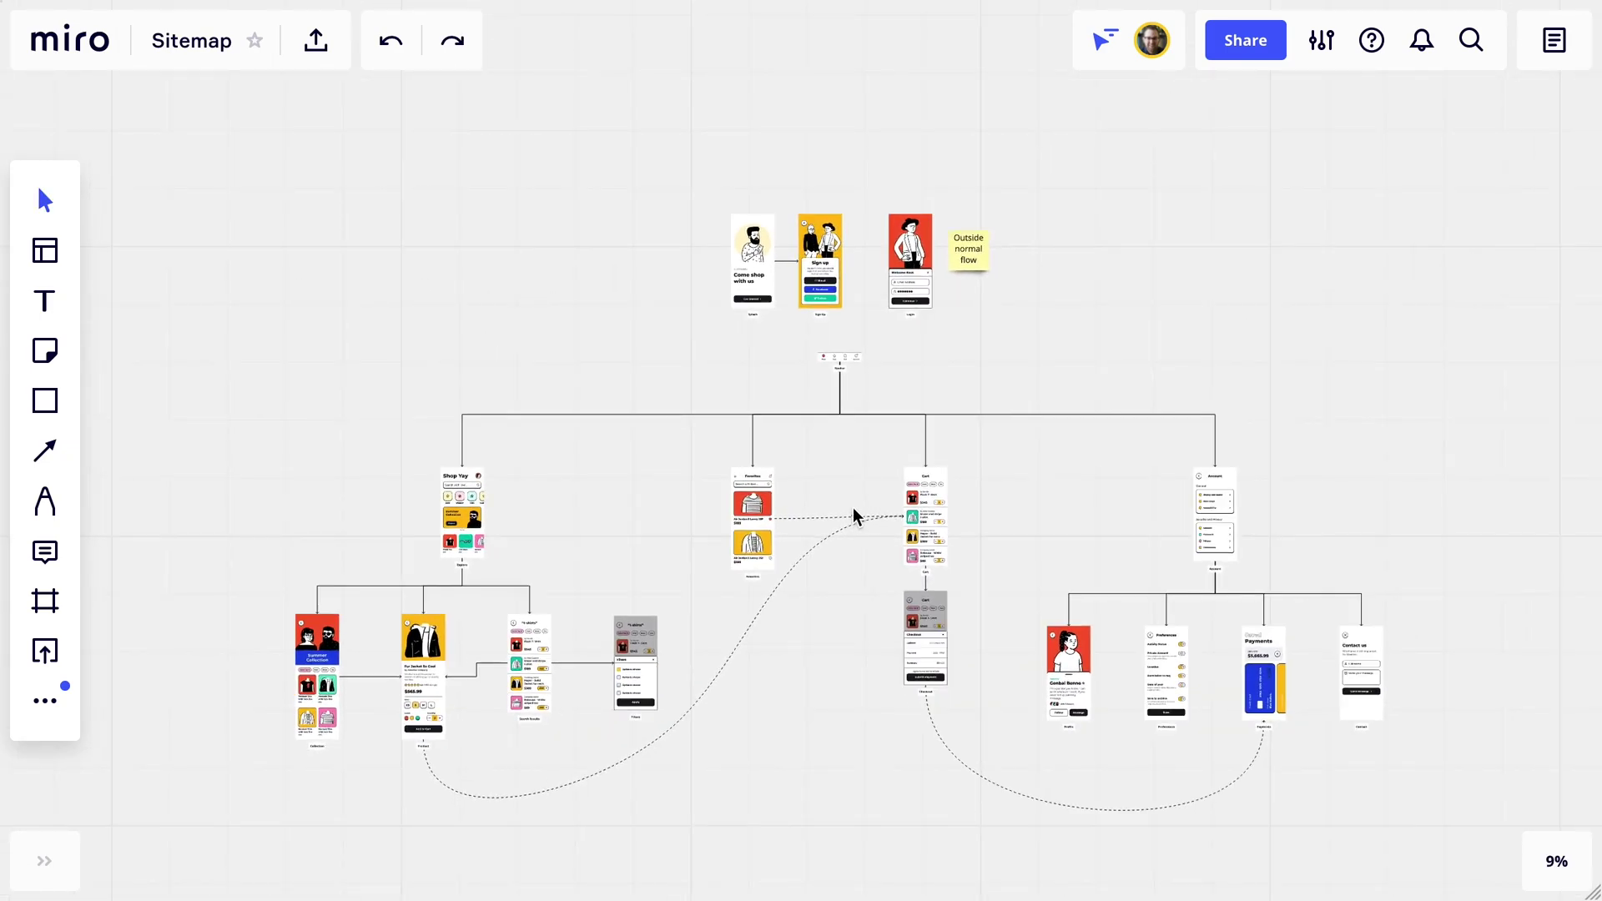
Draw a frame enclosing the whole wireframe sitemap.
key(f)
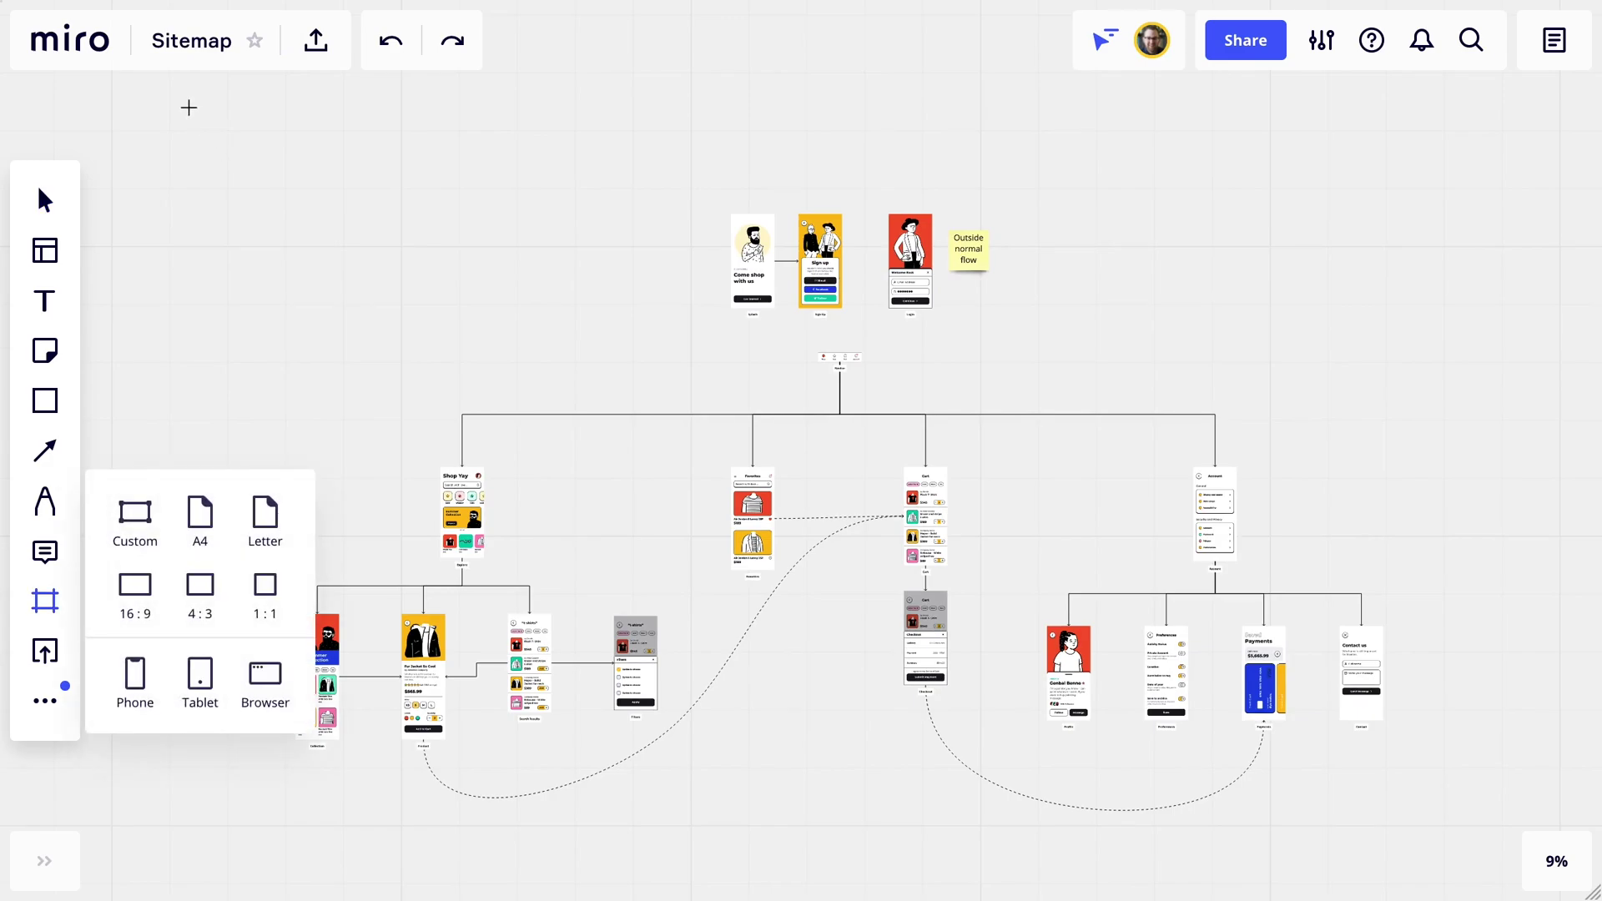
drag(183, 104, 1530, 764)
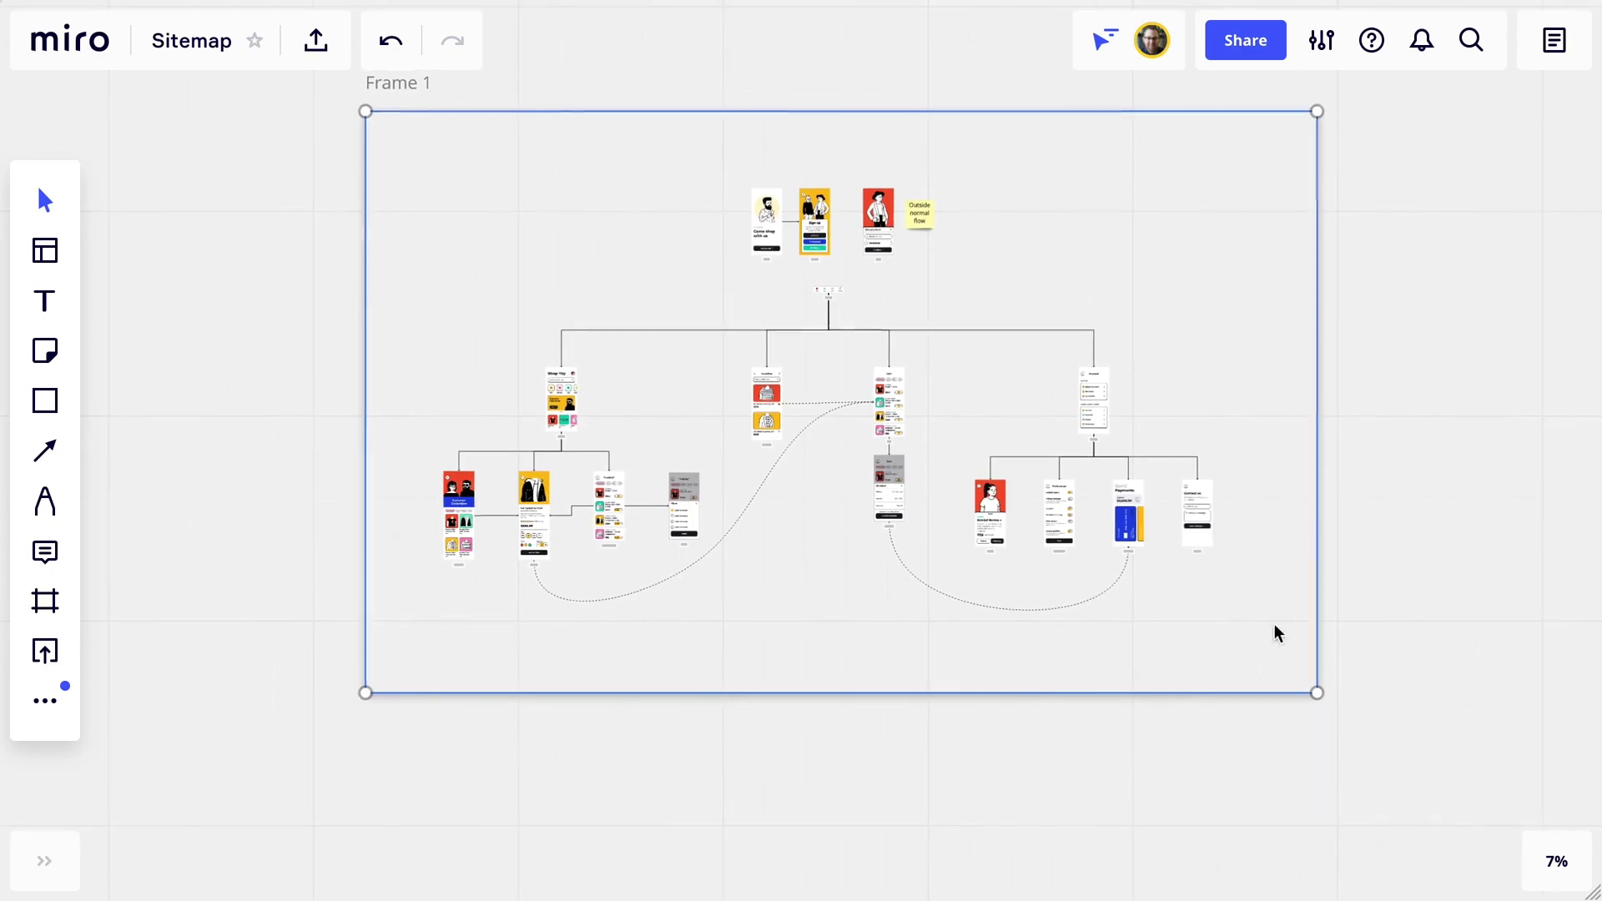
scroll(883, 477, up, 3)
click(1267, 57)
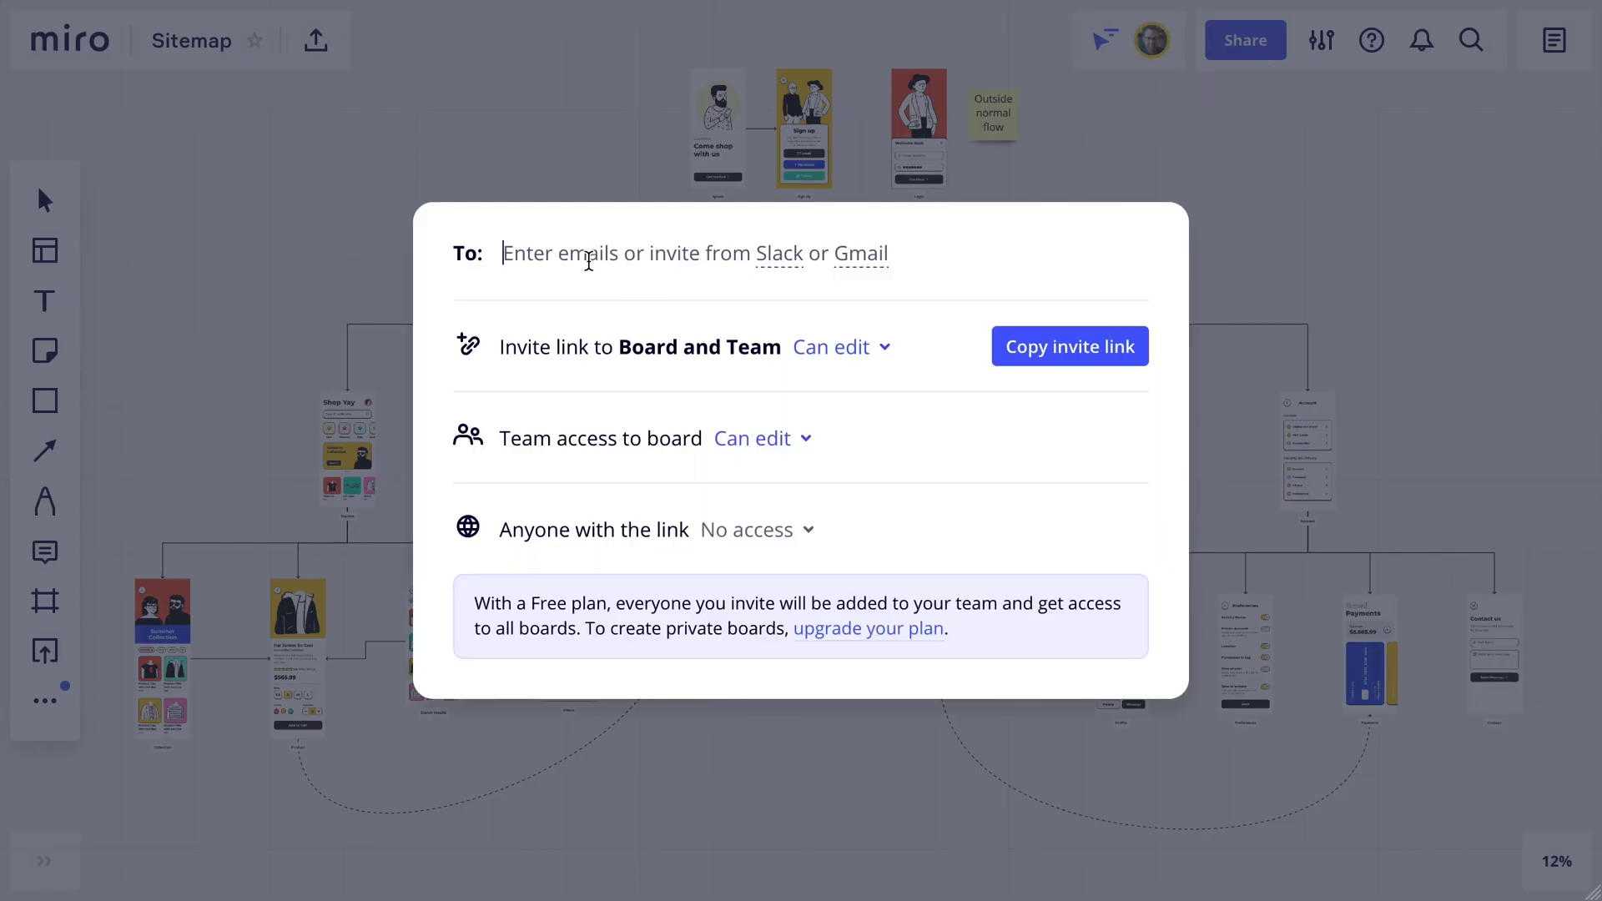
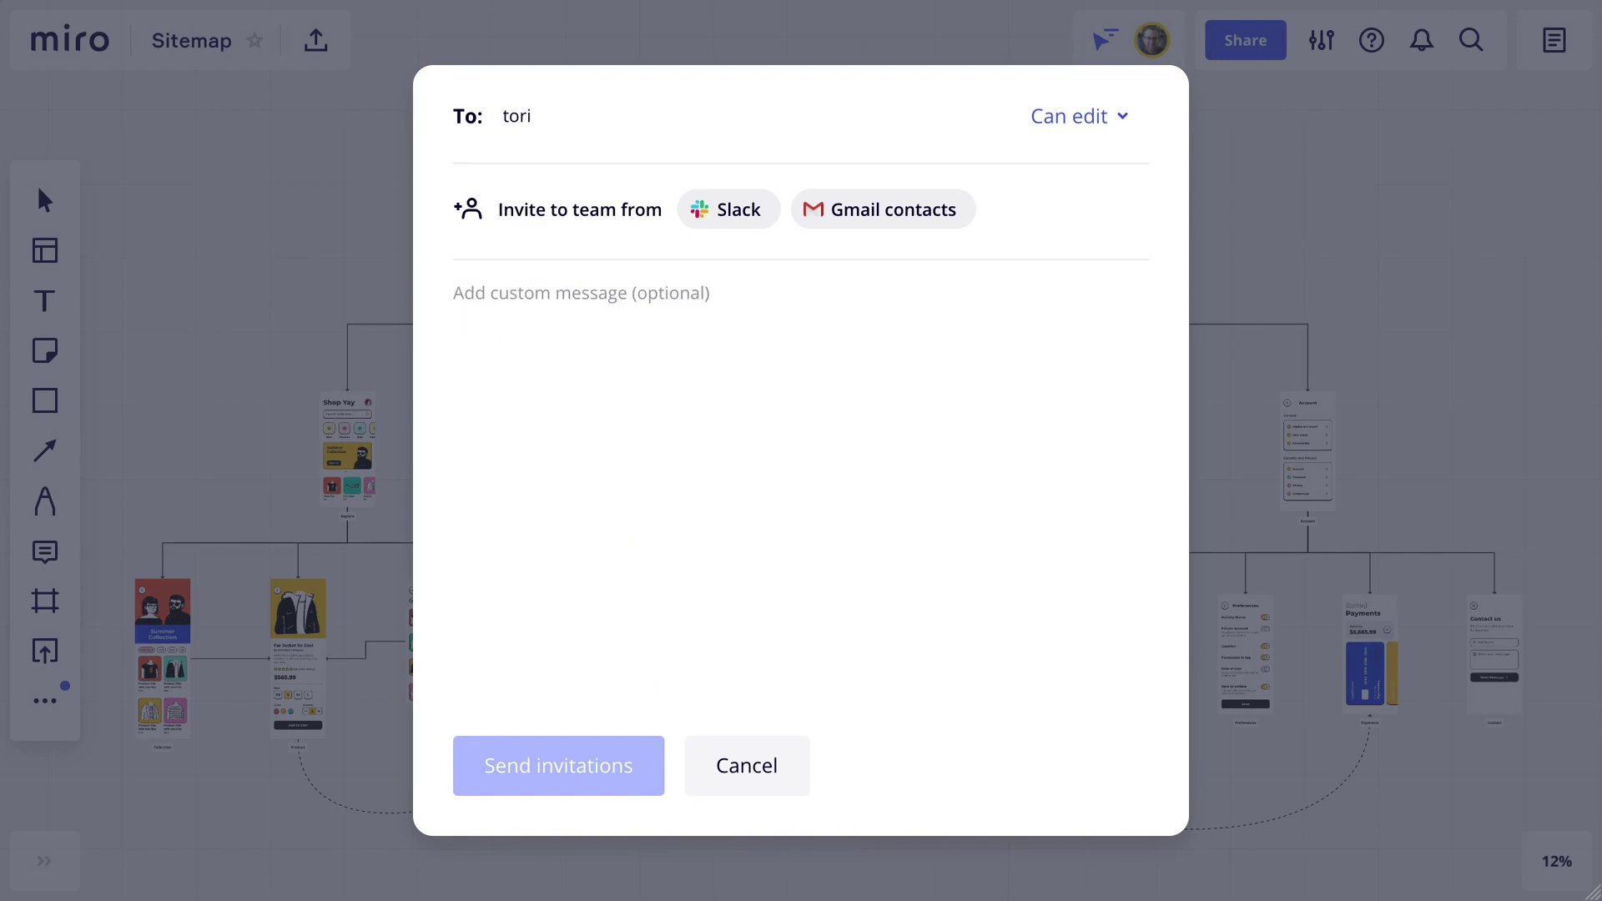
Add the teammate's e-mail as an invite recipient and begin a 'Hey' greeting message.
click(564, 292)
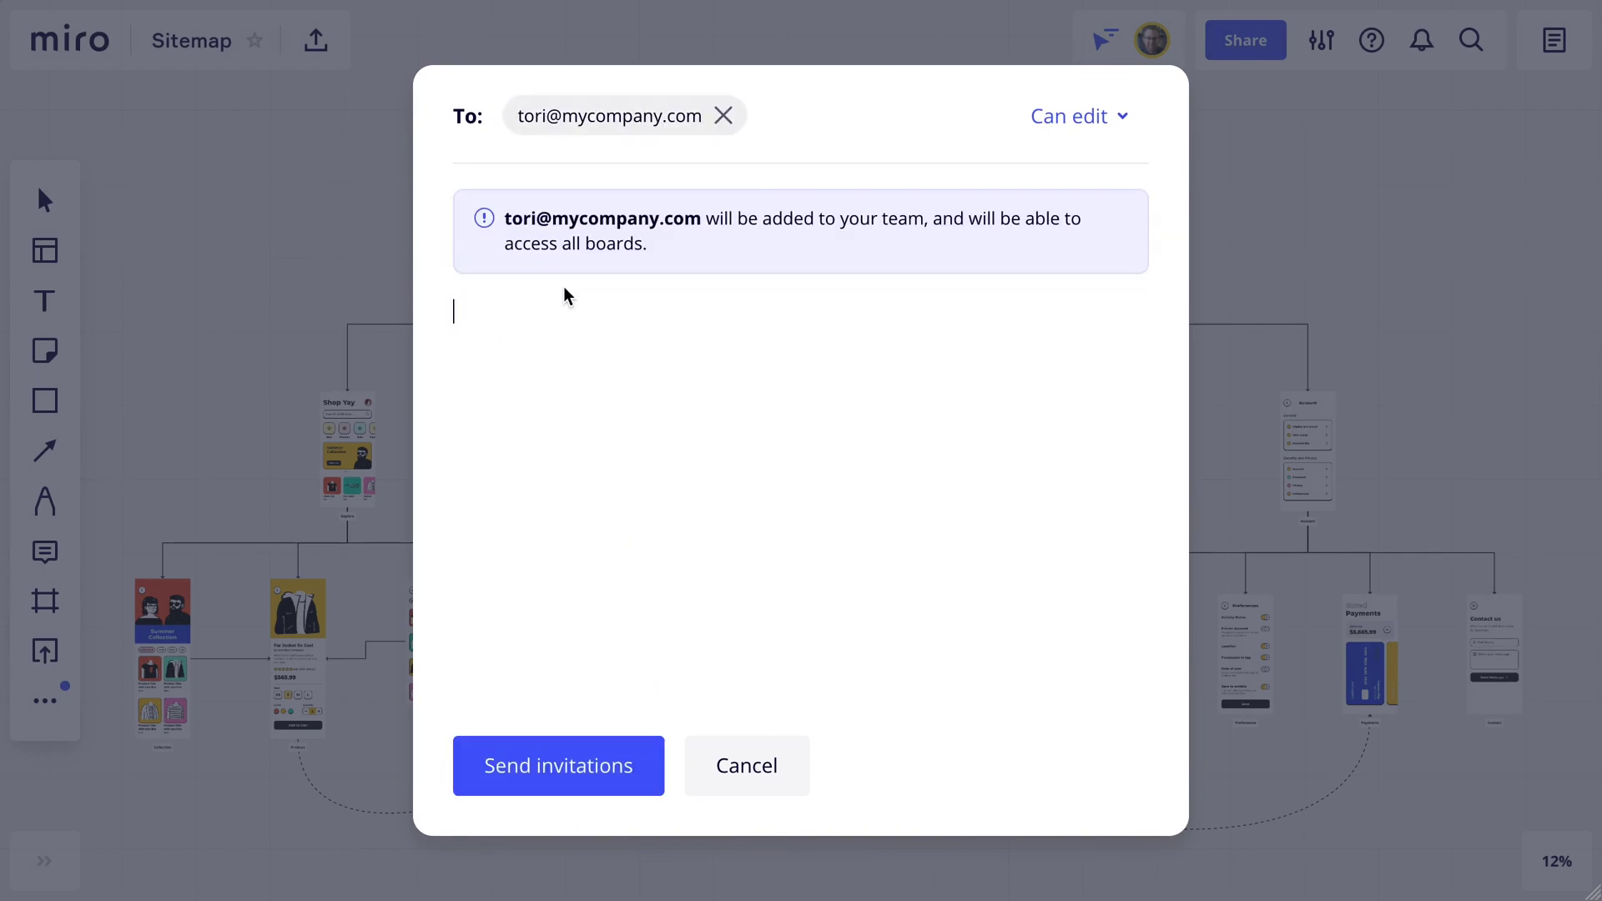
text(Hey)
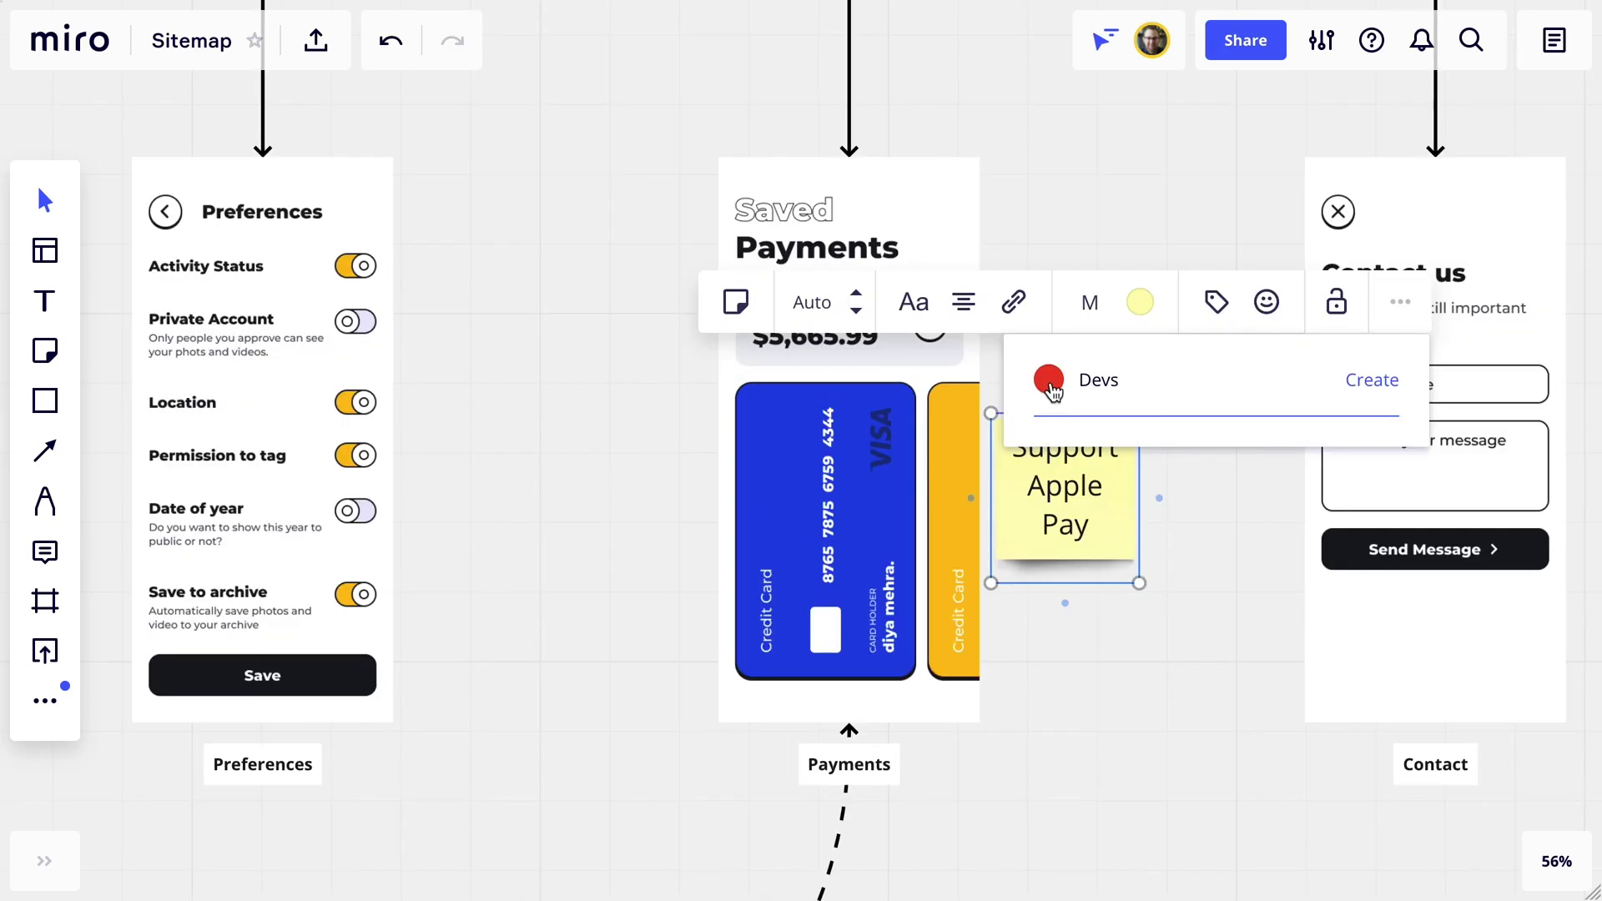
Make the Devs tag teal, link the Apple Pay address to the sticky, and add a thumbs-up.
click(1049, 380)
click(1160, 443)
click(1378, 380)
key(ctrl+k)
text(https://www.apple.com/apple-pay/)
click(1458, 544)
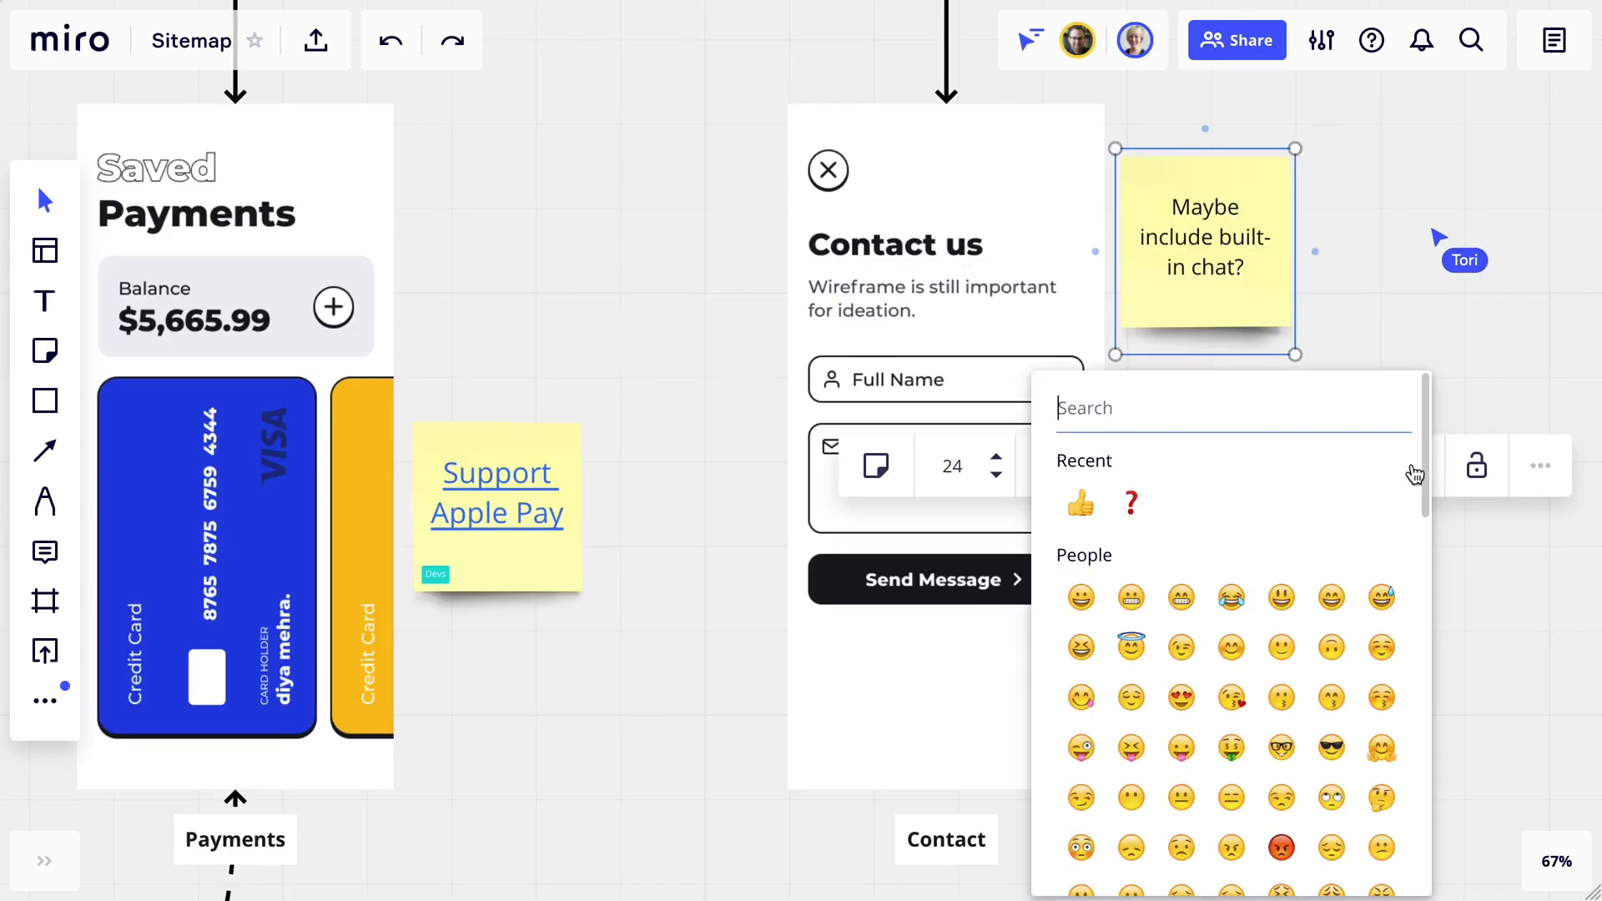
click(1081, 502)
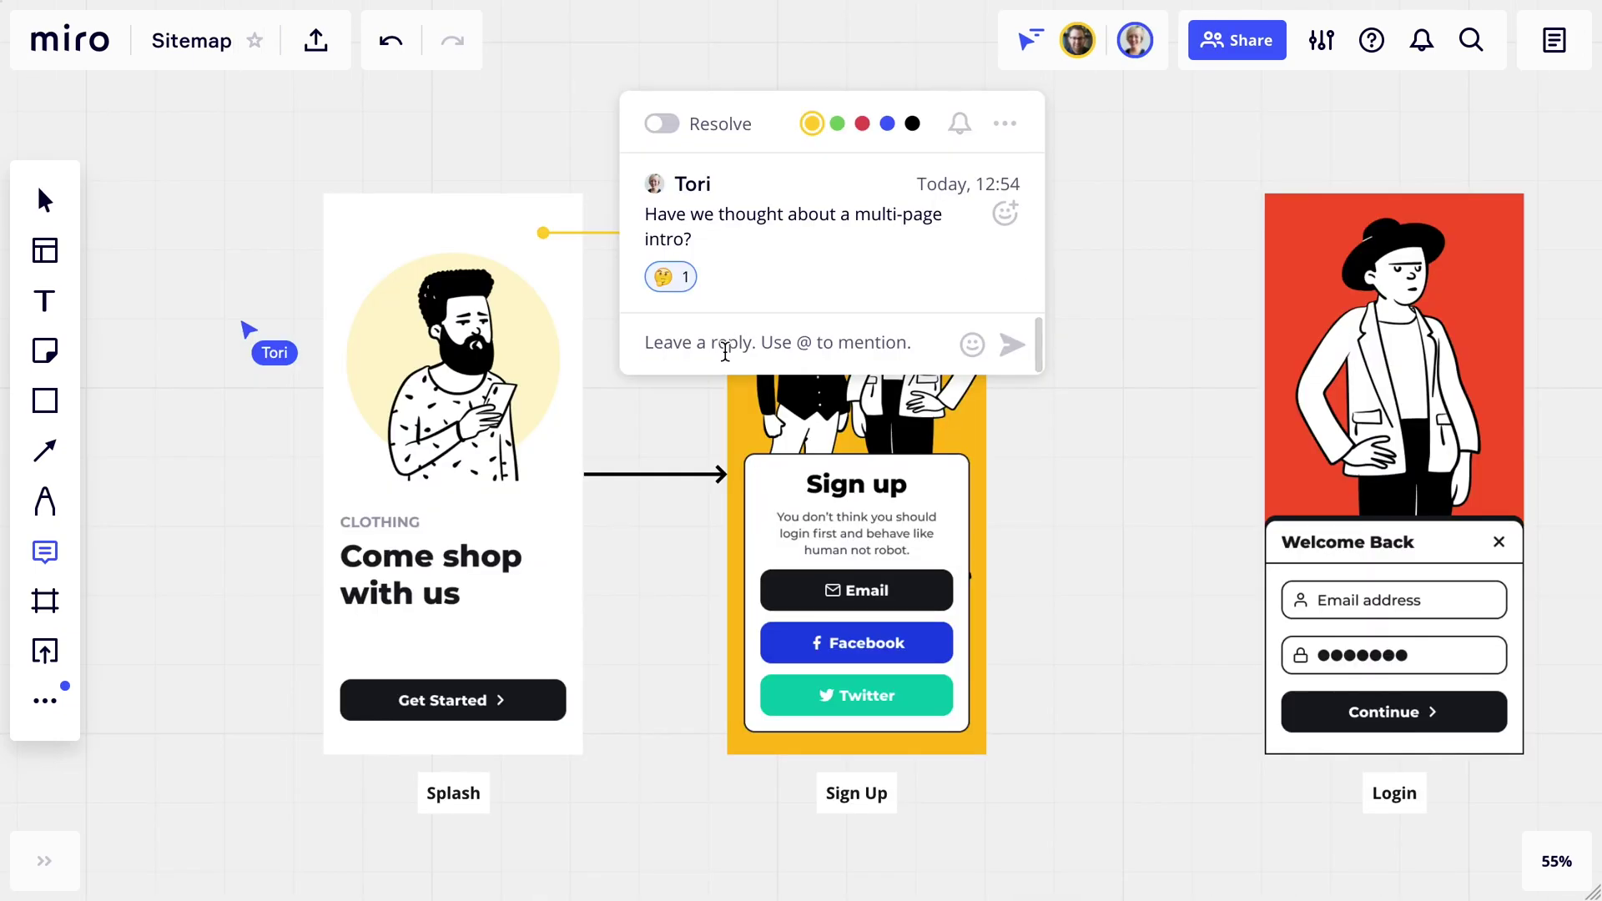
Write a comment reply, a 'Next tasks' note and a 'Thanks, what' chat message.
text(We)
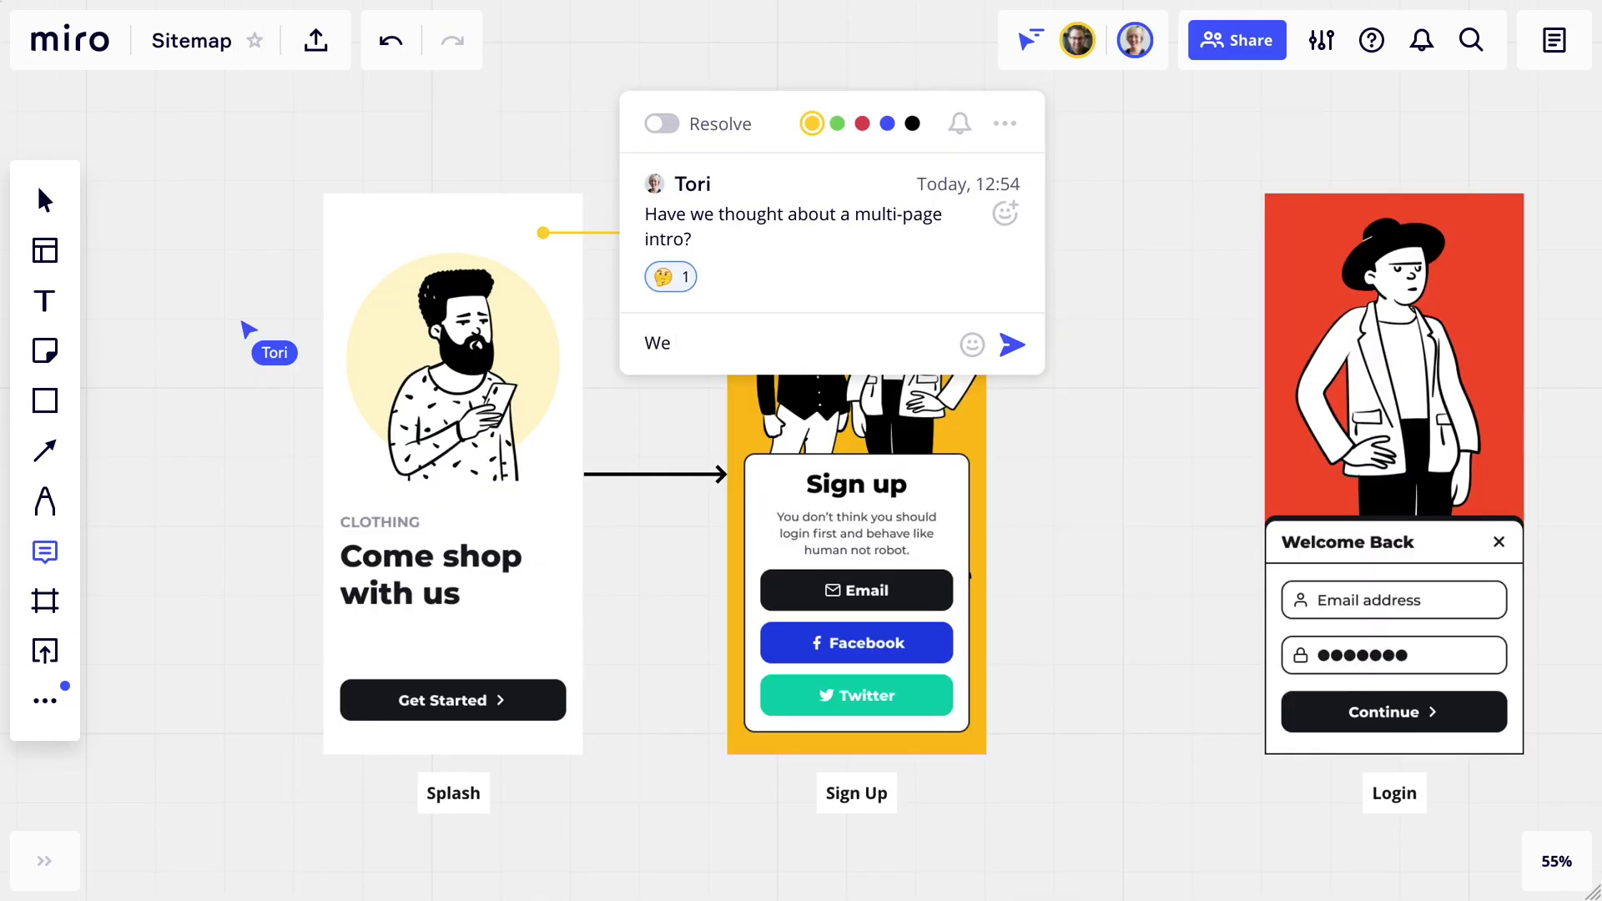
text(N)
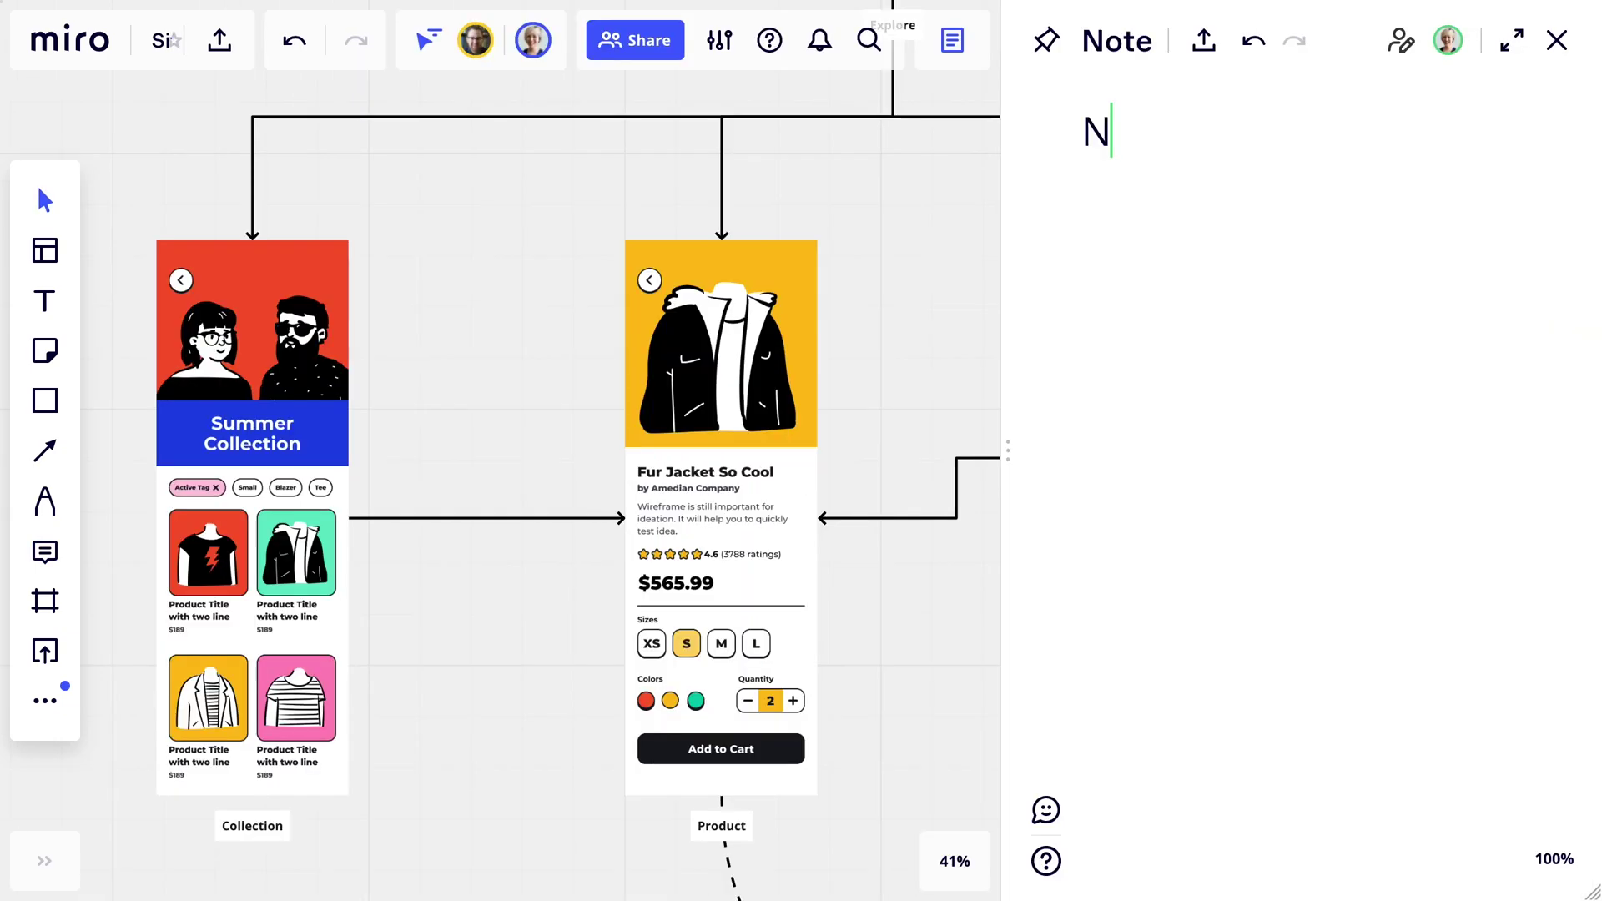
text(ext tasks Ru)
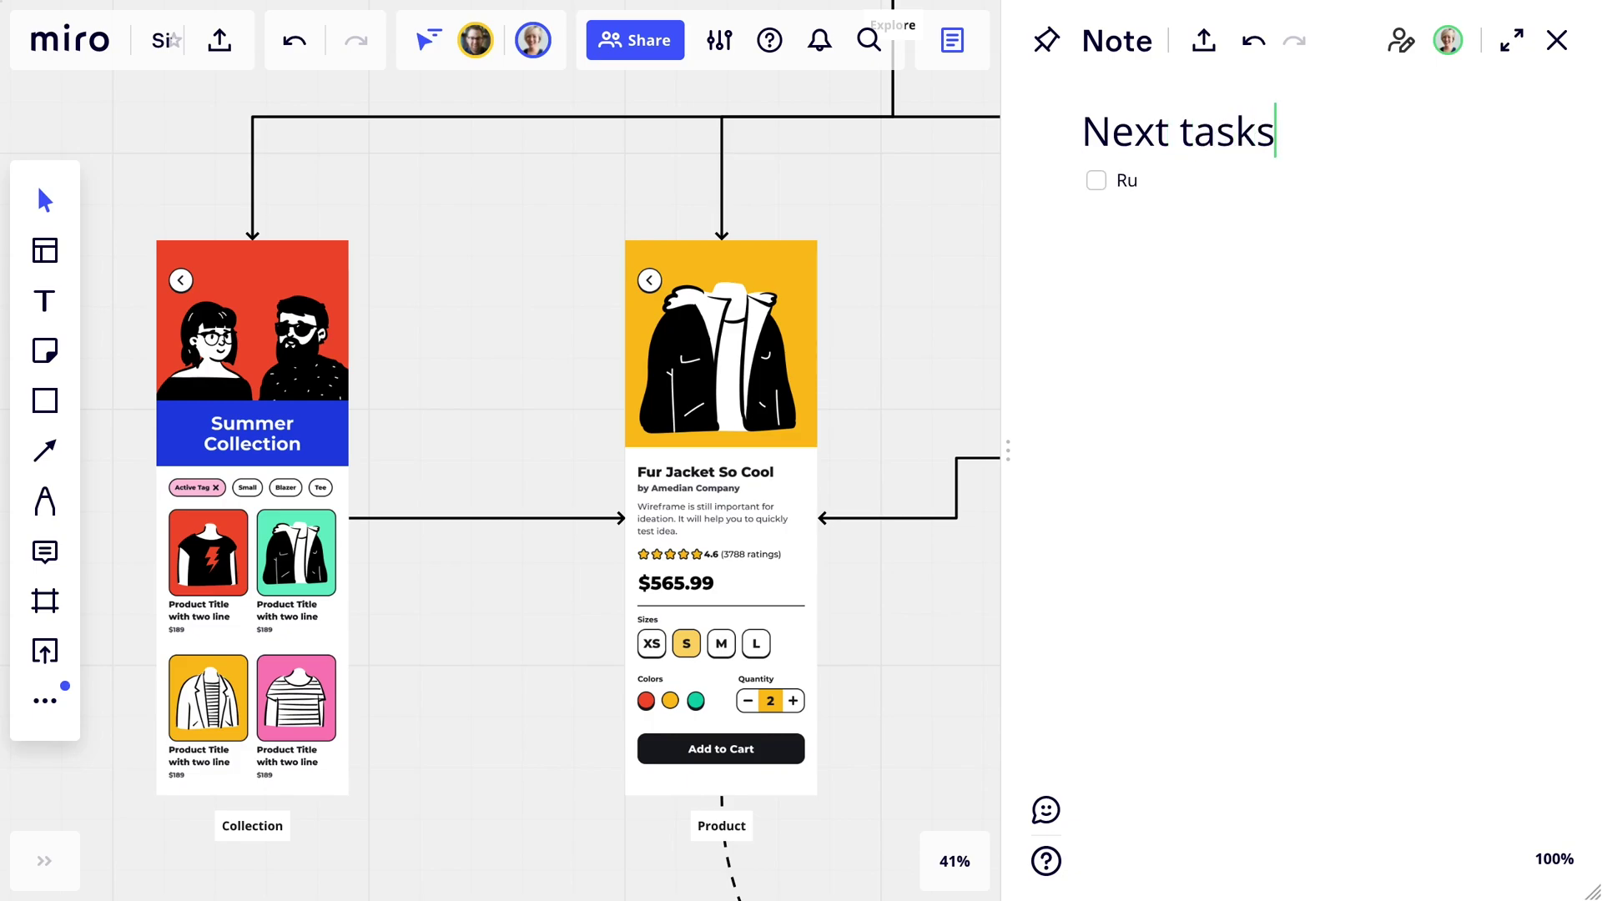
text(T)
text(hanks, )
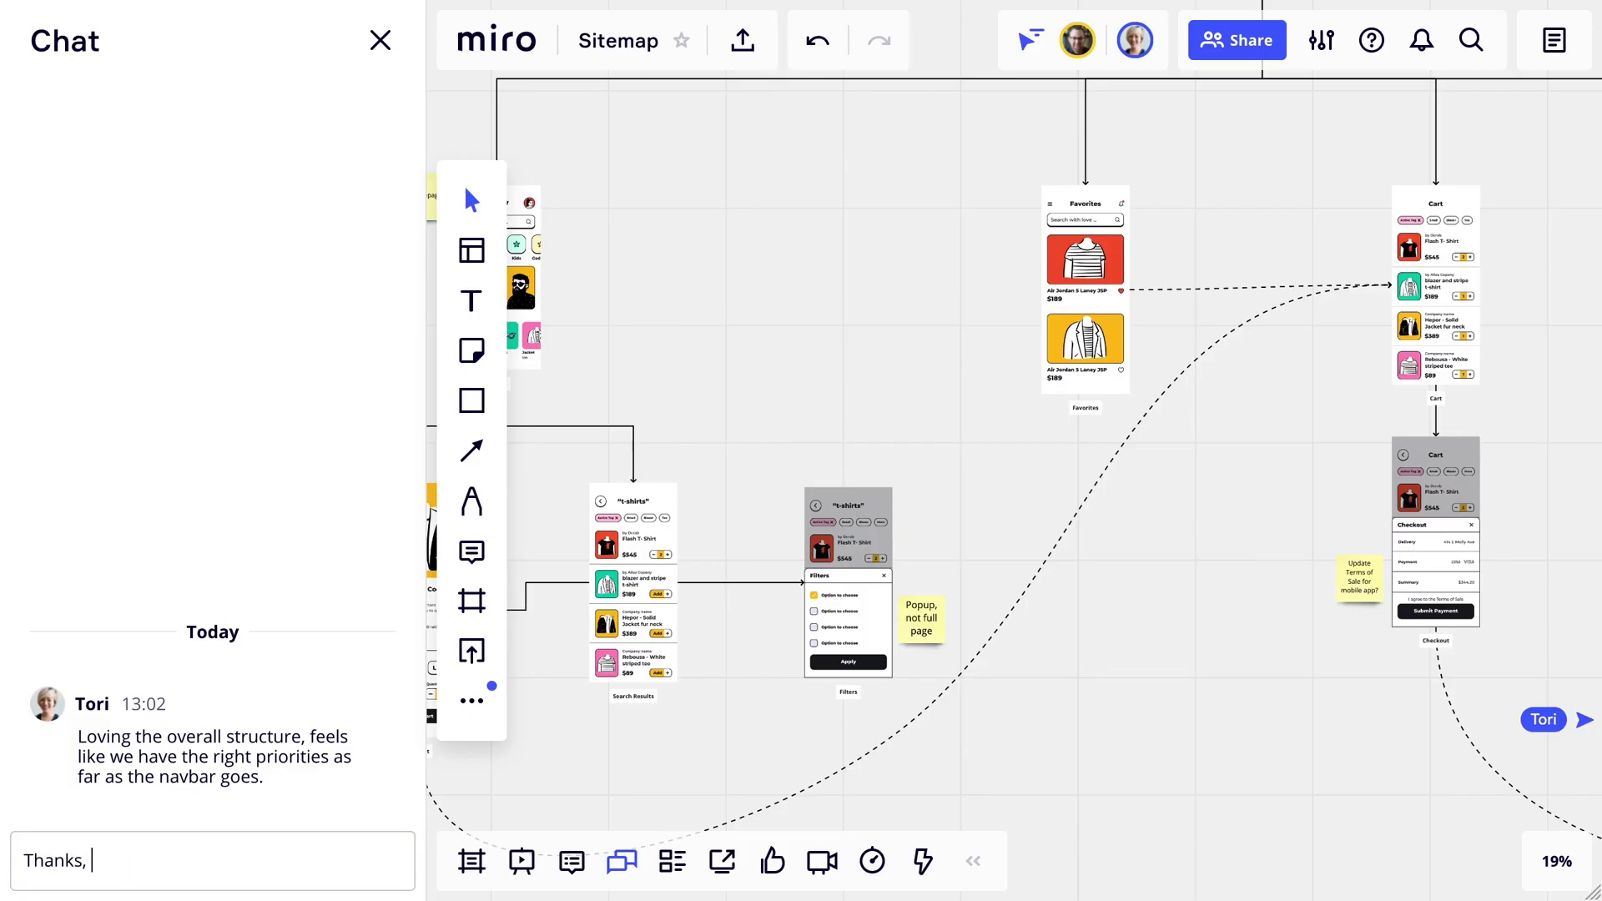
text(what)
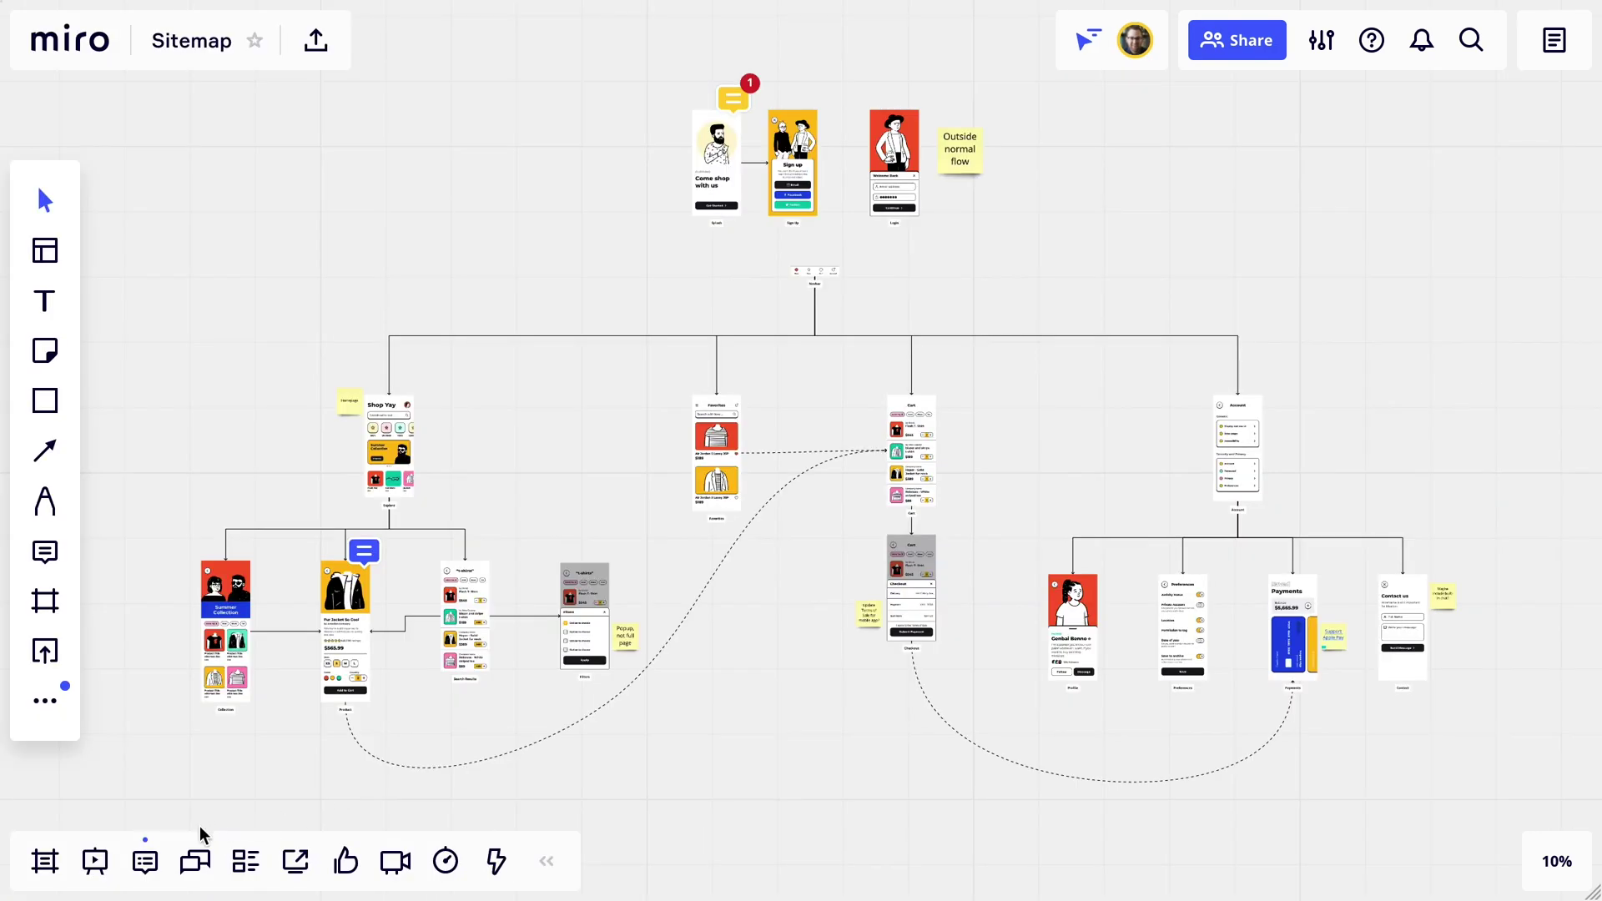
click(95, 861)
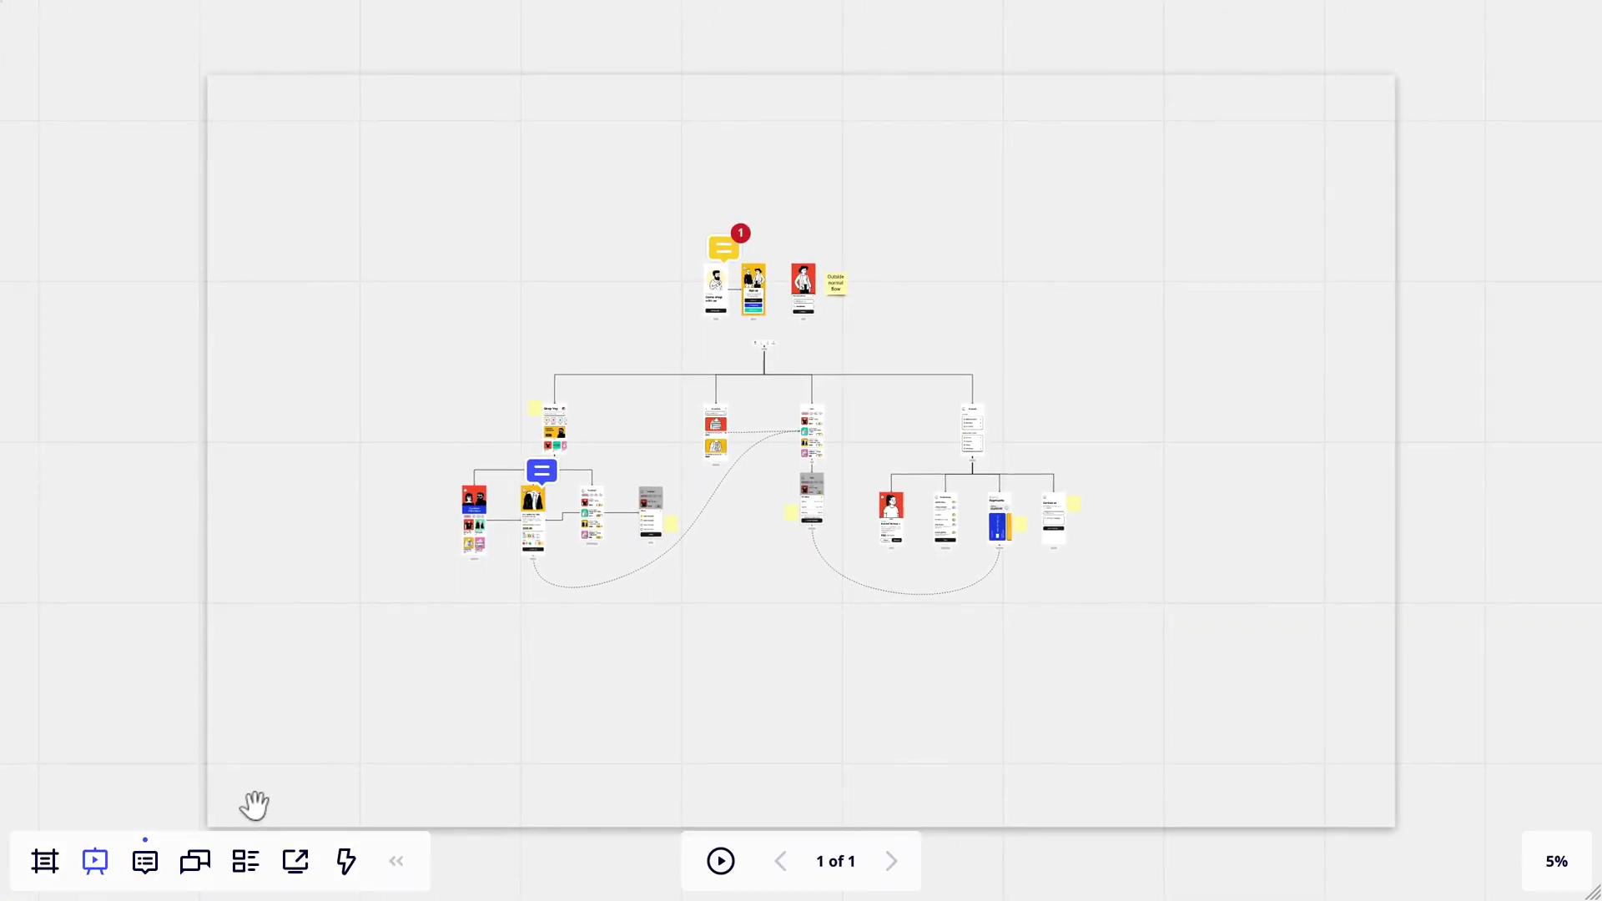
Exit the presentation and start a live session with the teammate.
key(Escape)
click(298, 864)
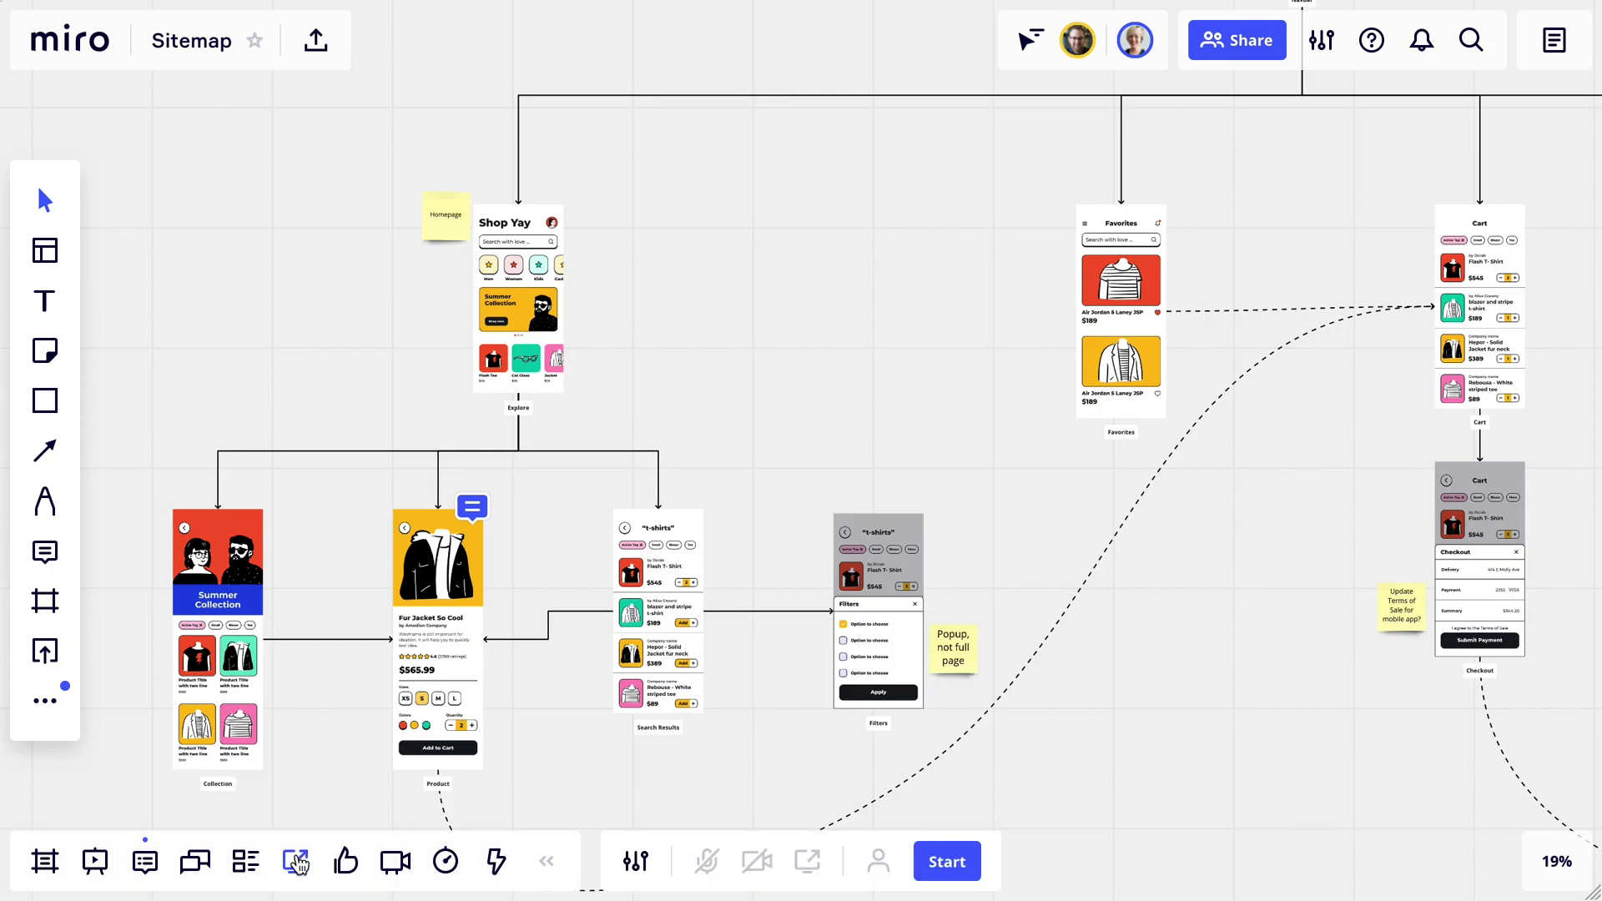
click(931, 865)
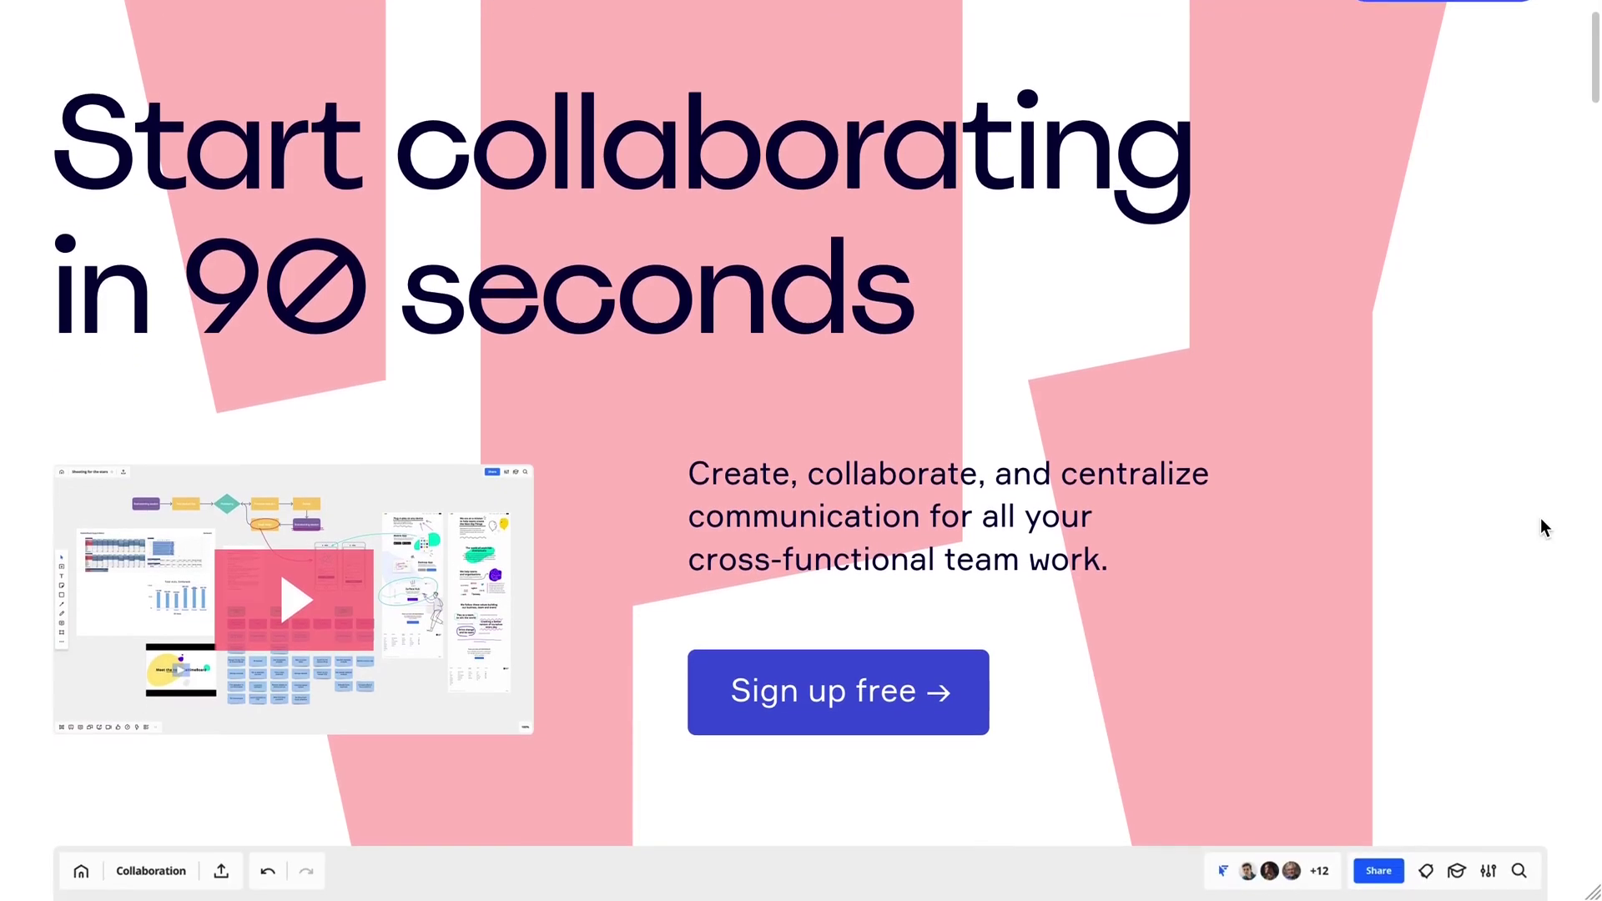
scroll(1540, 517, down, 10)
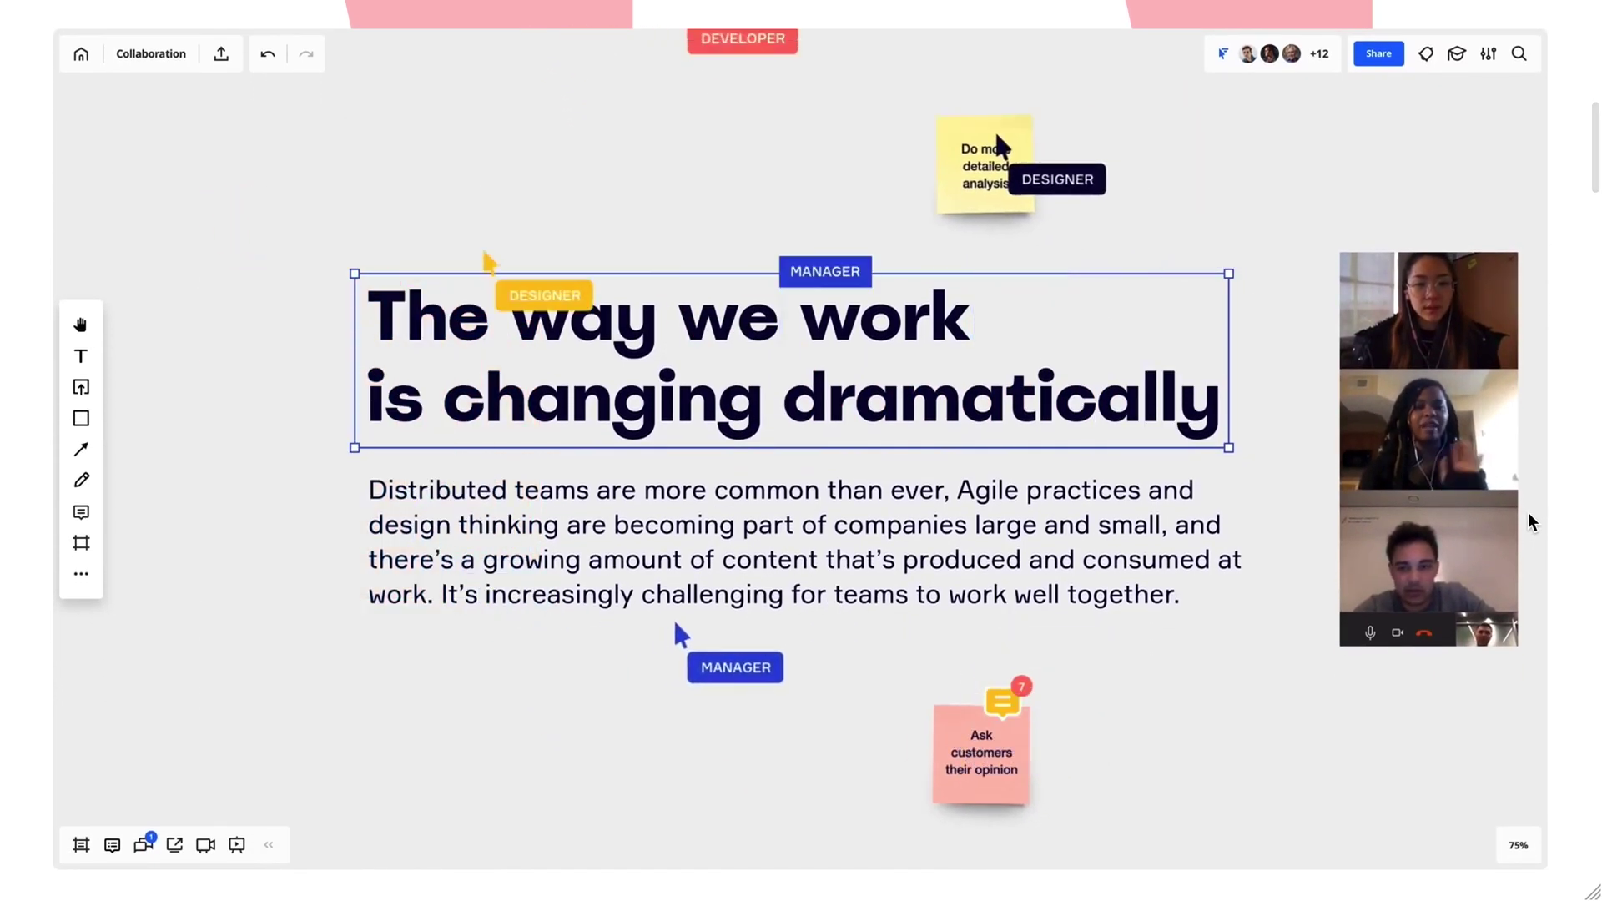
Scroll the Miro homepage down to the 'Create & innovate faster' section.
scroll(1529, 513, down, 10)
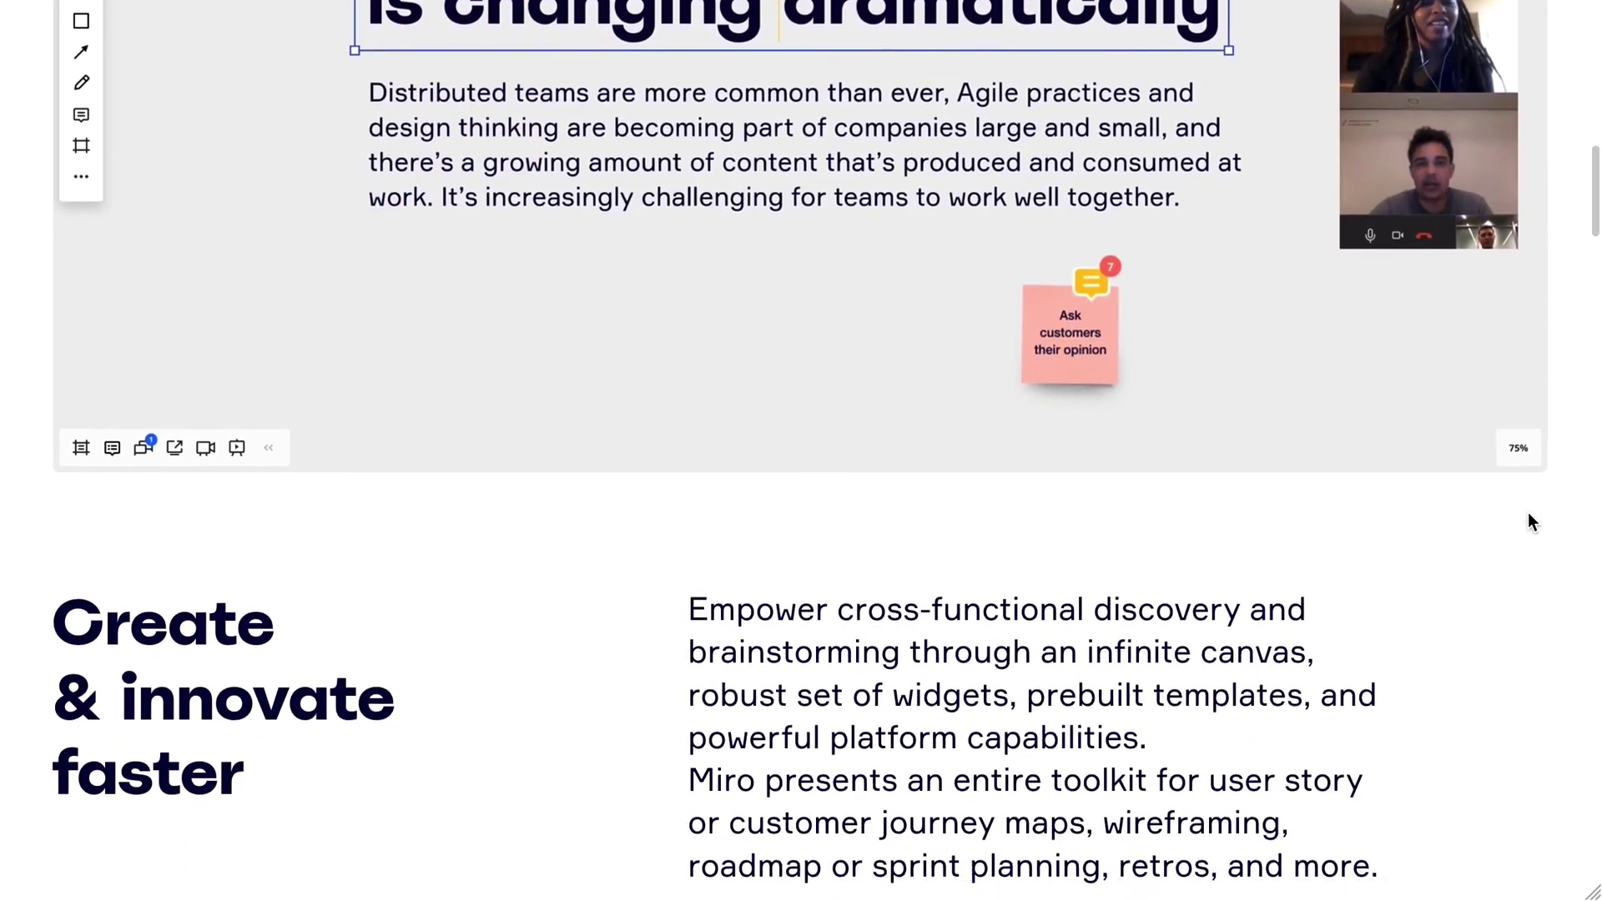